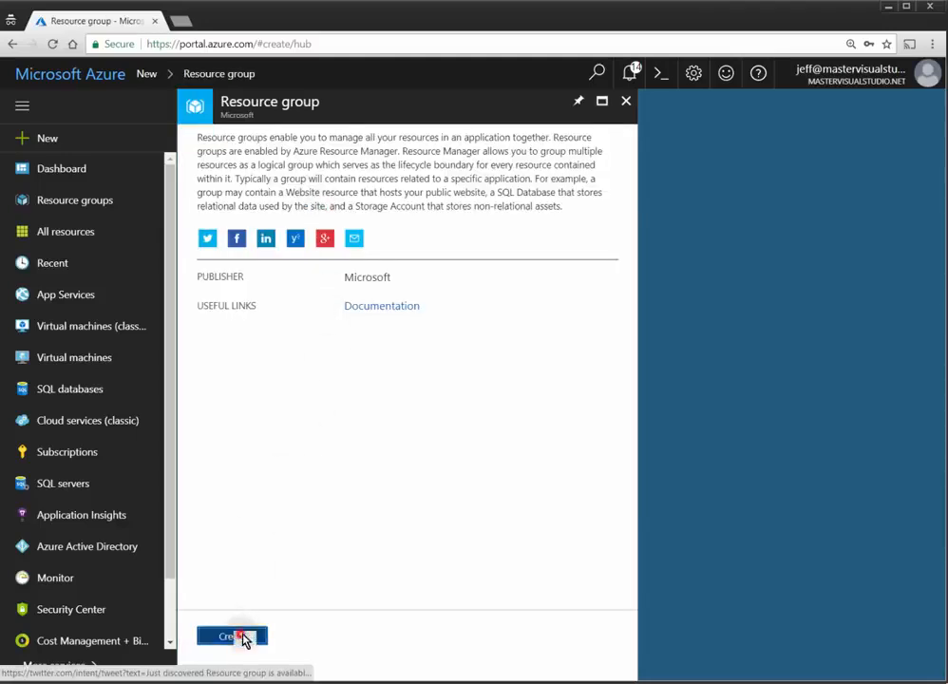
Step: Create the empty ADDSTest resource group in the BizSpark subscription, East US
left_click(242, 636)
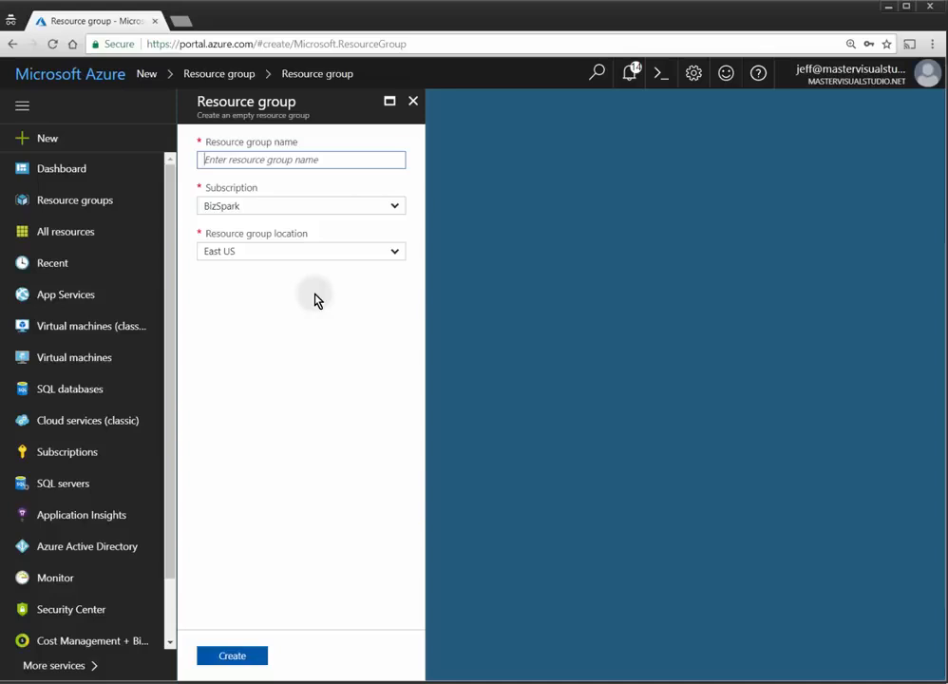
type("A")
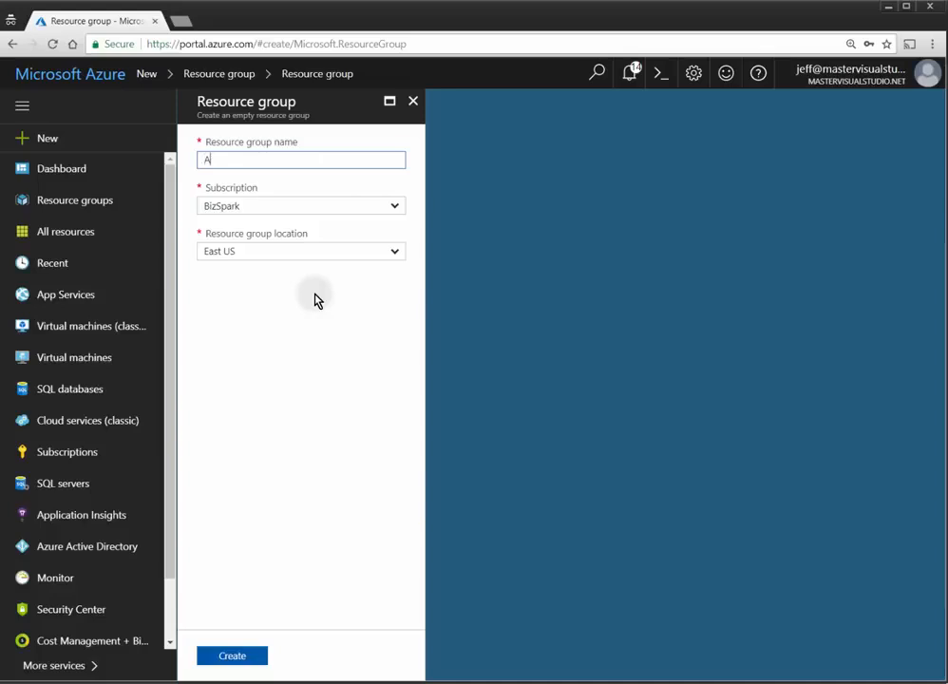
type("DDSTest")
left_click(264, 655)
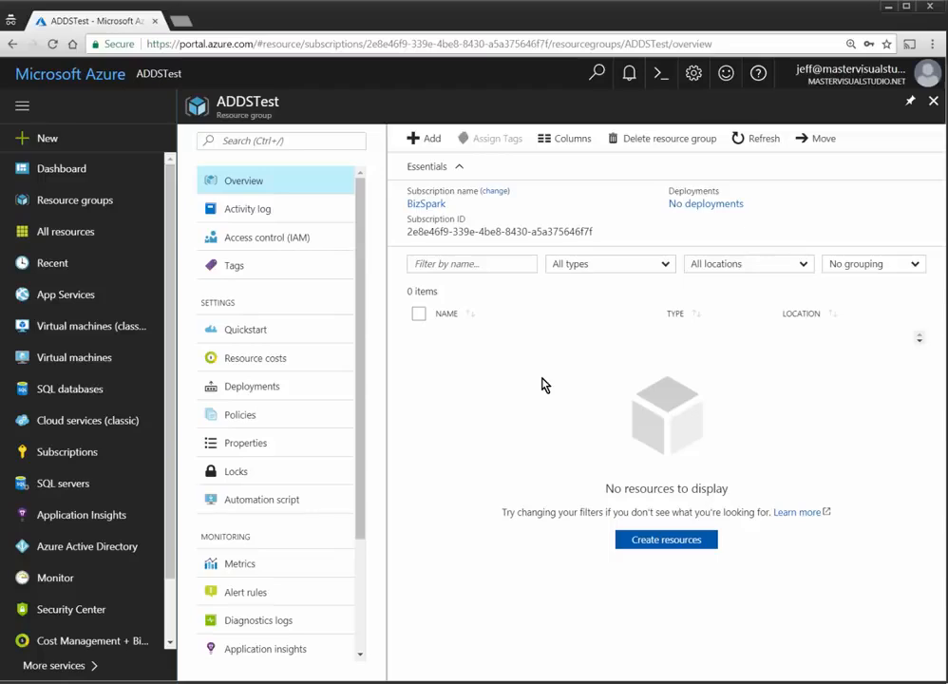
left_click(38, 138)
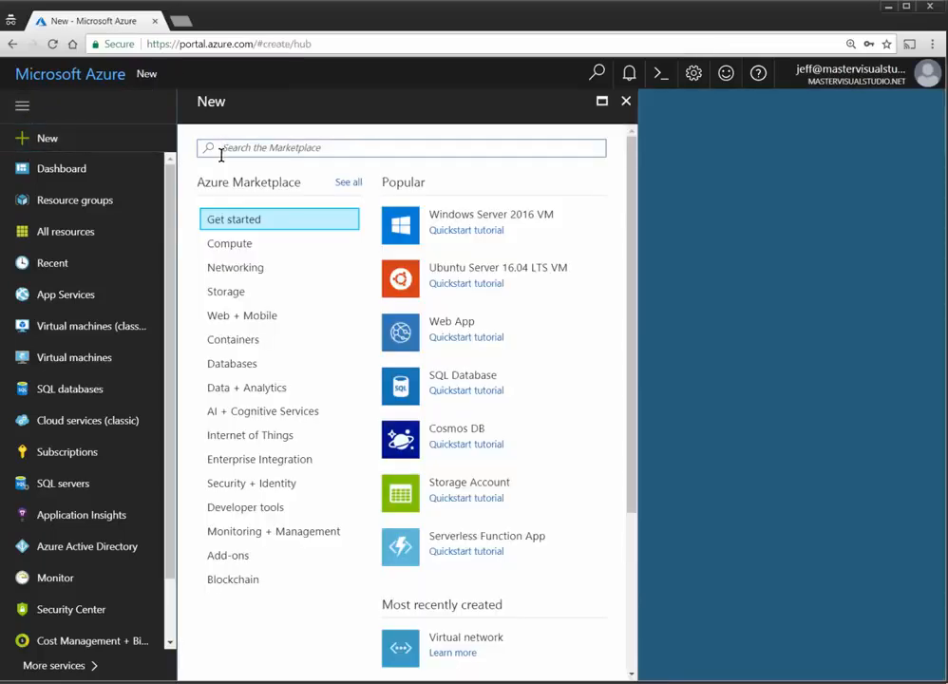
Step: Find Virtual network in the Marketplace and start creating one
left_click(220, 150)
type("Vi")
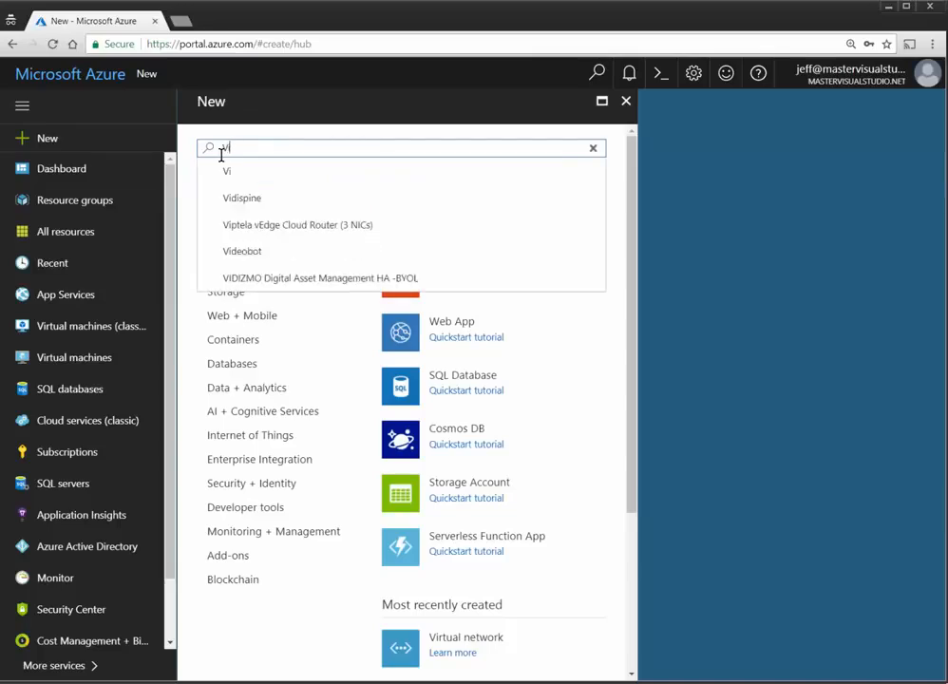
type("rtual")
key("Down")
key("Down")
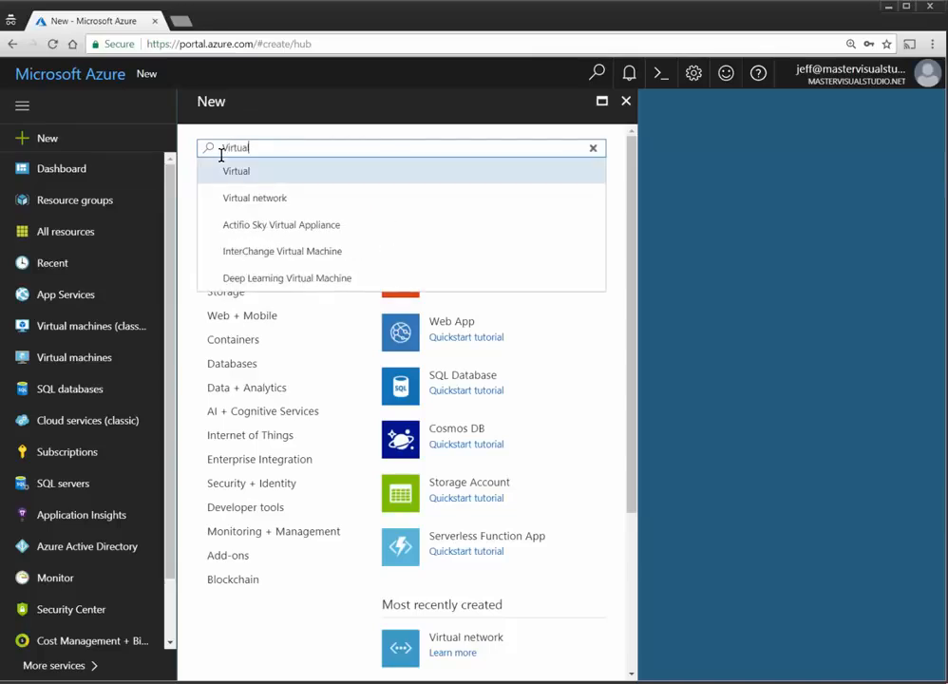
key("Return")
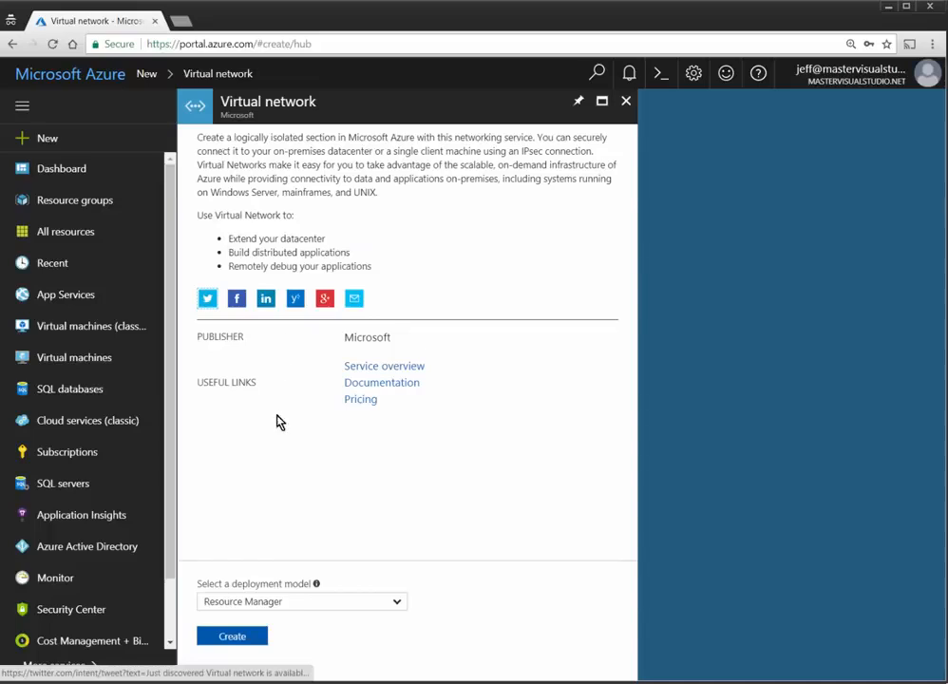
left_click(228, 637)
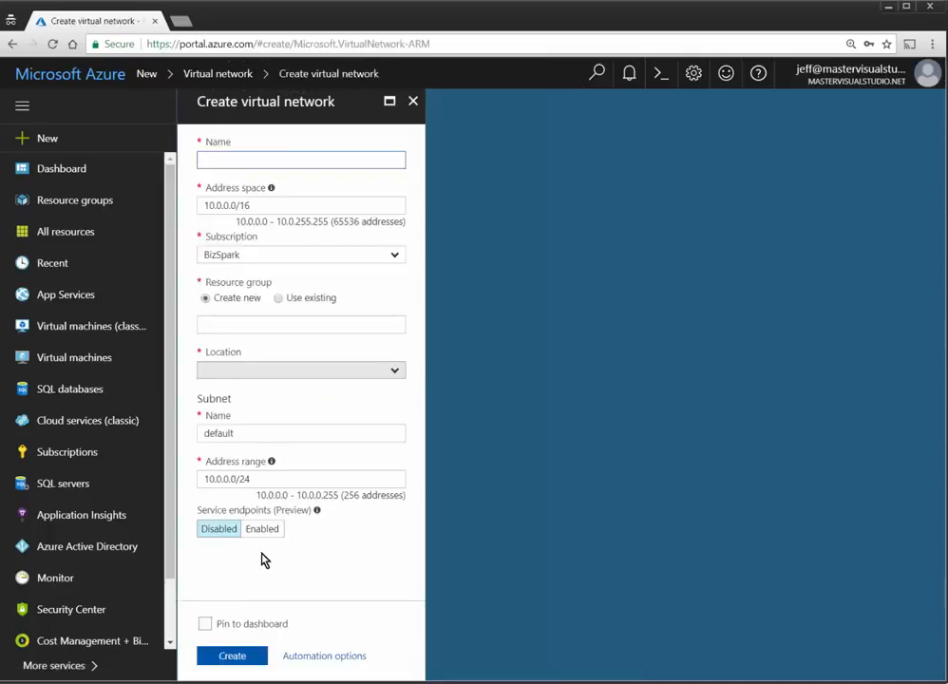
Step: Name the network ADDSNetwork with address space 10.0.0.0/16
type("A")
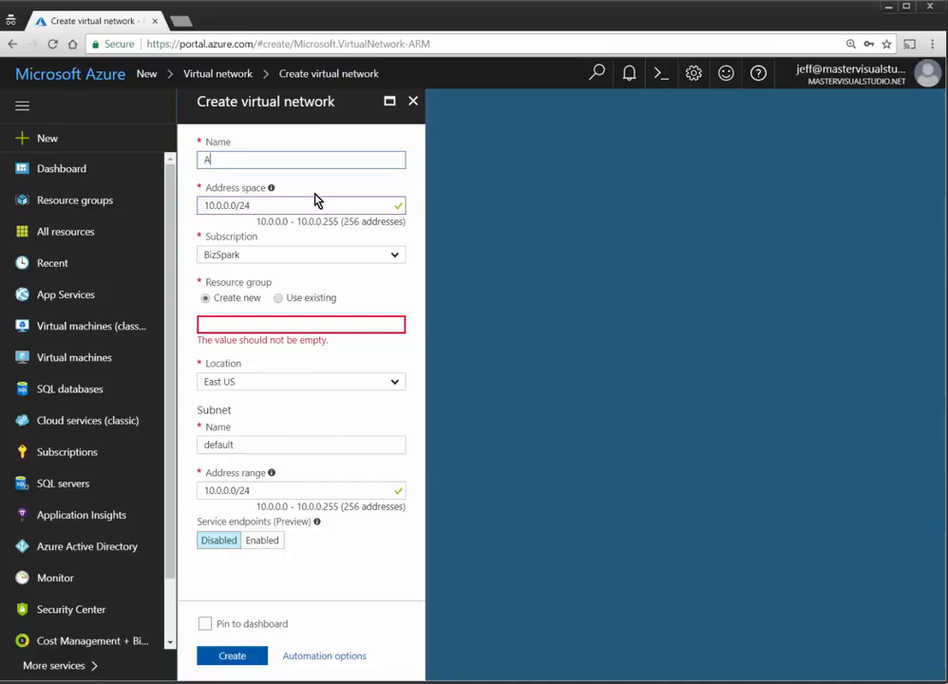
type("DDSNetwork")
key("Tab")
key("End")
key("BackSpace")
key("BackSpace")
type("16")
key("Tab")
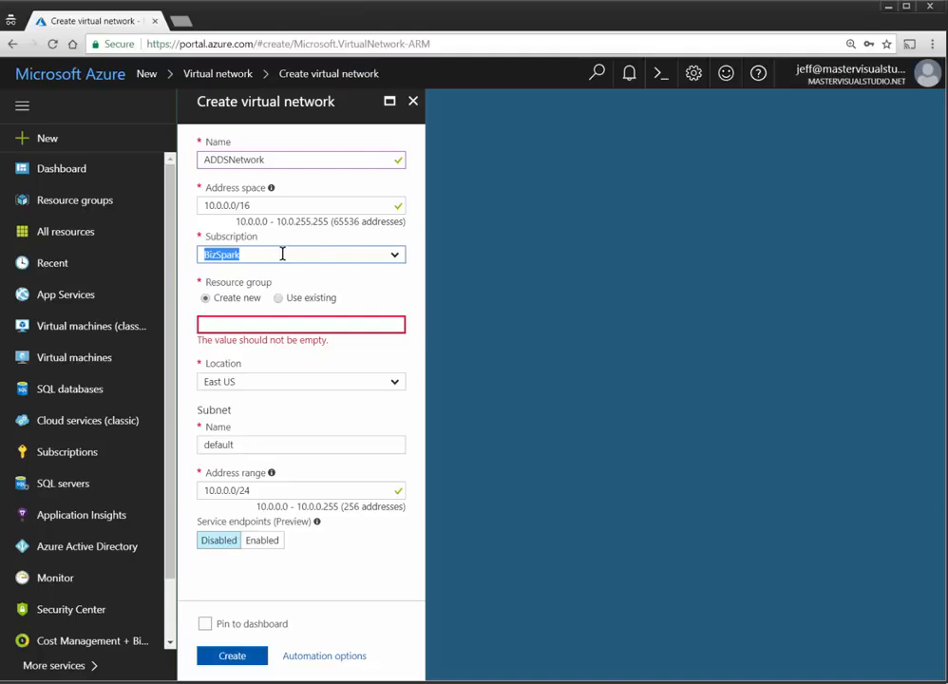
Step: Use existing resource group ADDSTest, name the subnet DefaultSubnet, pin to dashboard, and create
left_click(278, 298)
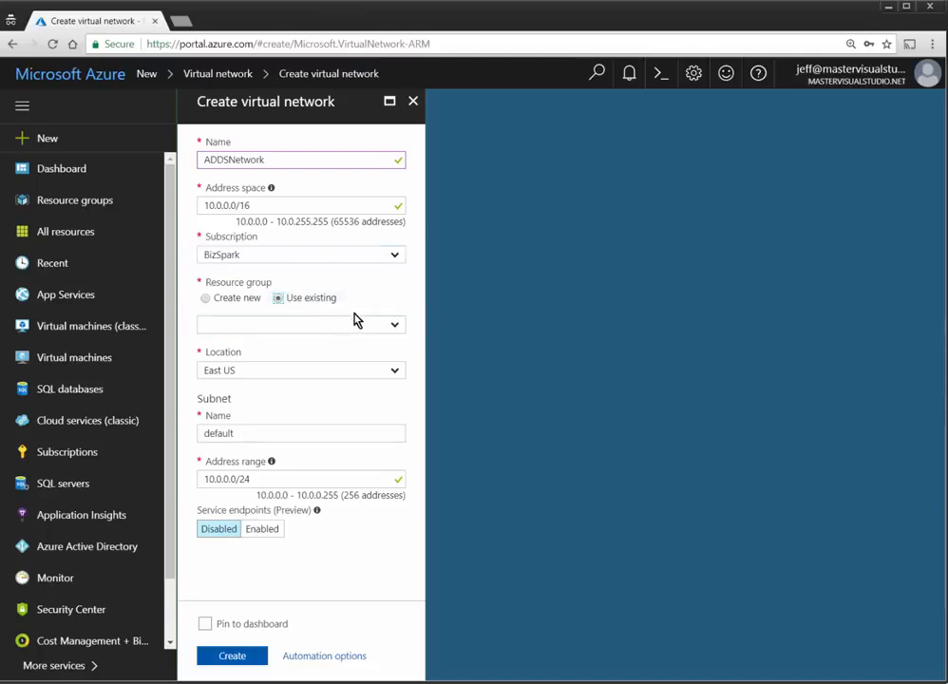
left_click(395, 324)
left_click(250, 352)
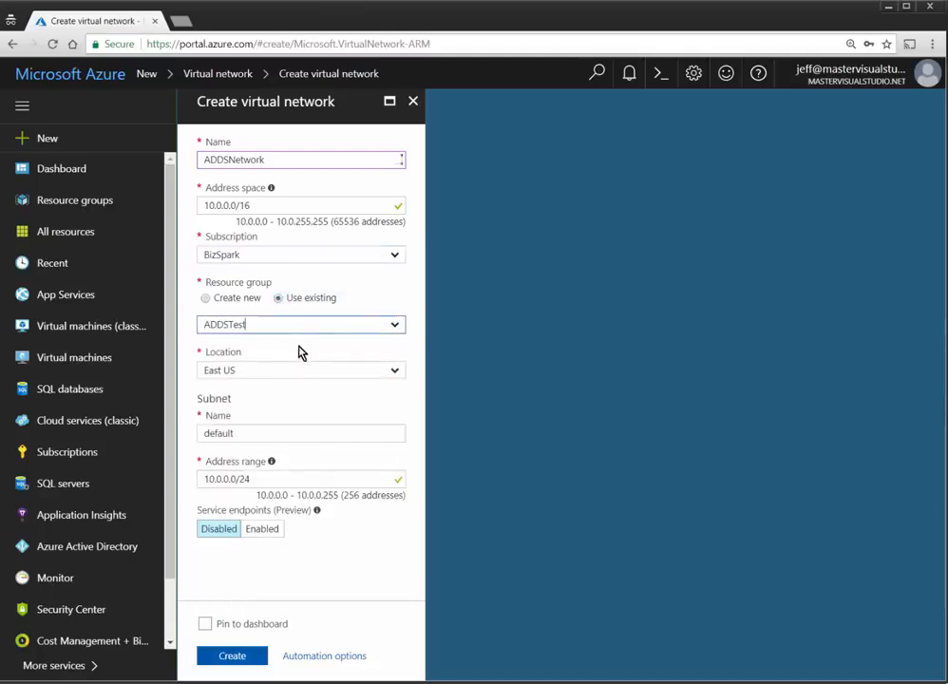
double_click(228, 430)
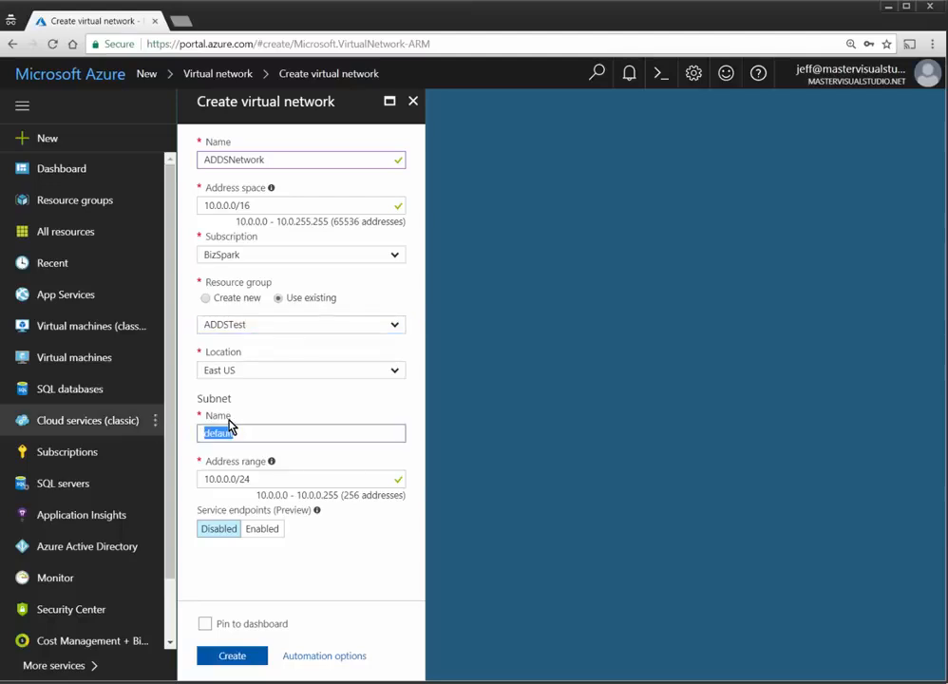
type("DefaultSub")
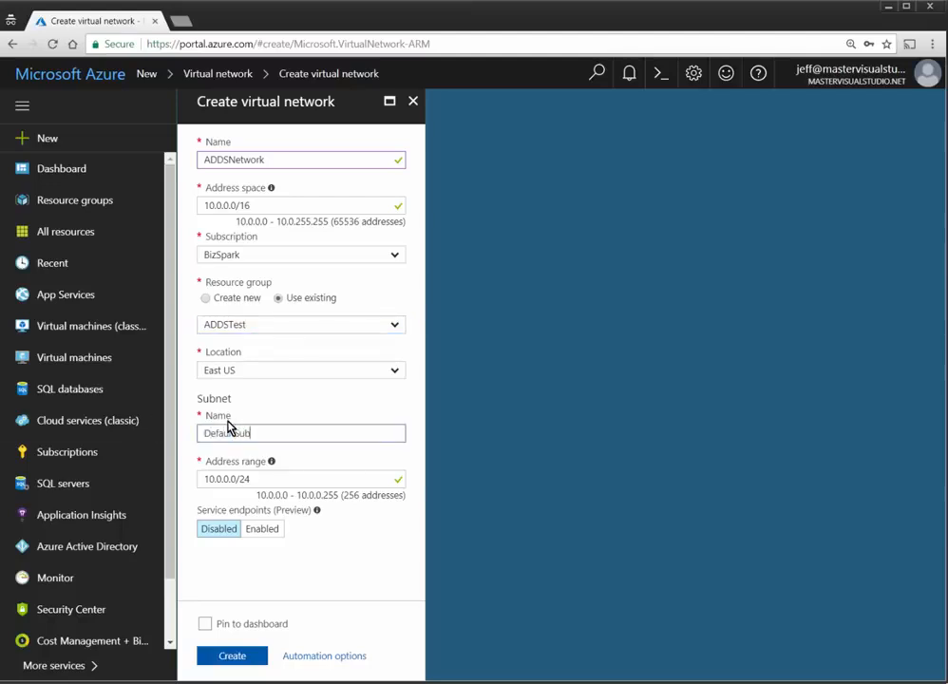
type("net")
key("Tab")
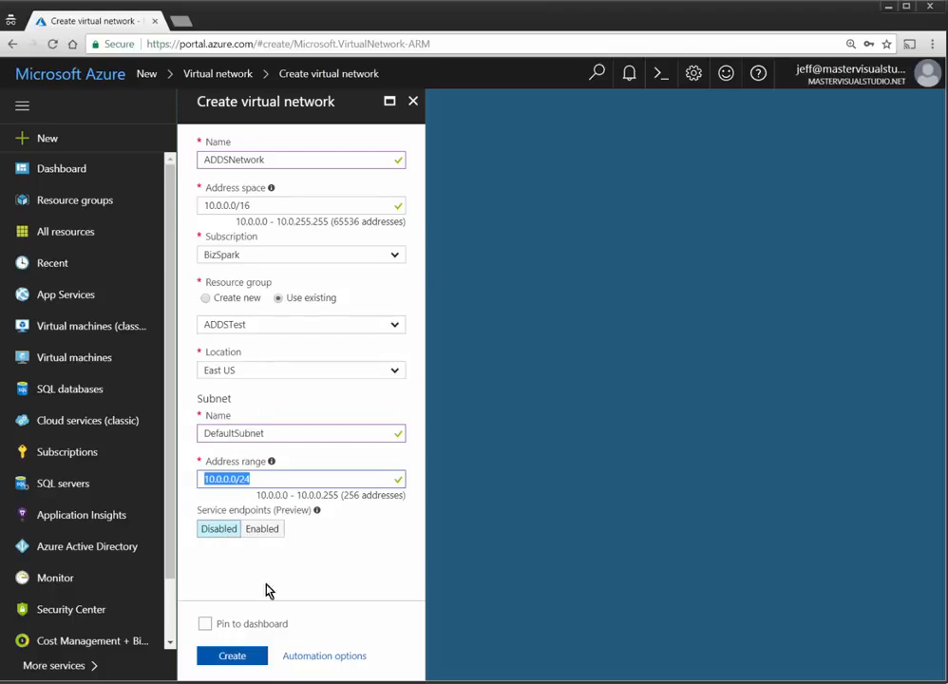
left_click(205, 624)
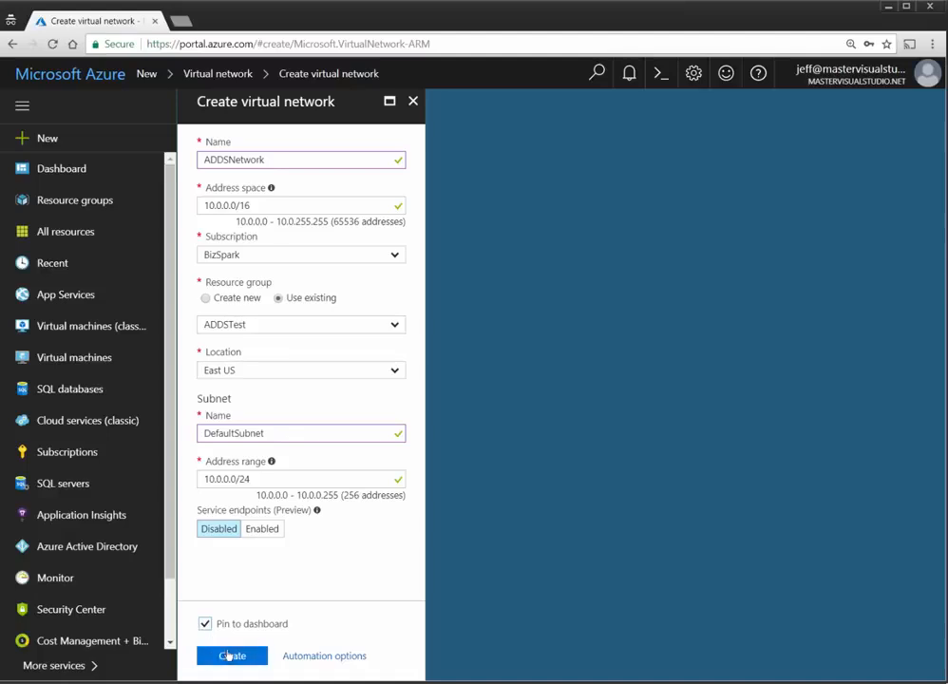
left_click(228, 655)
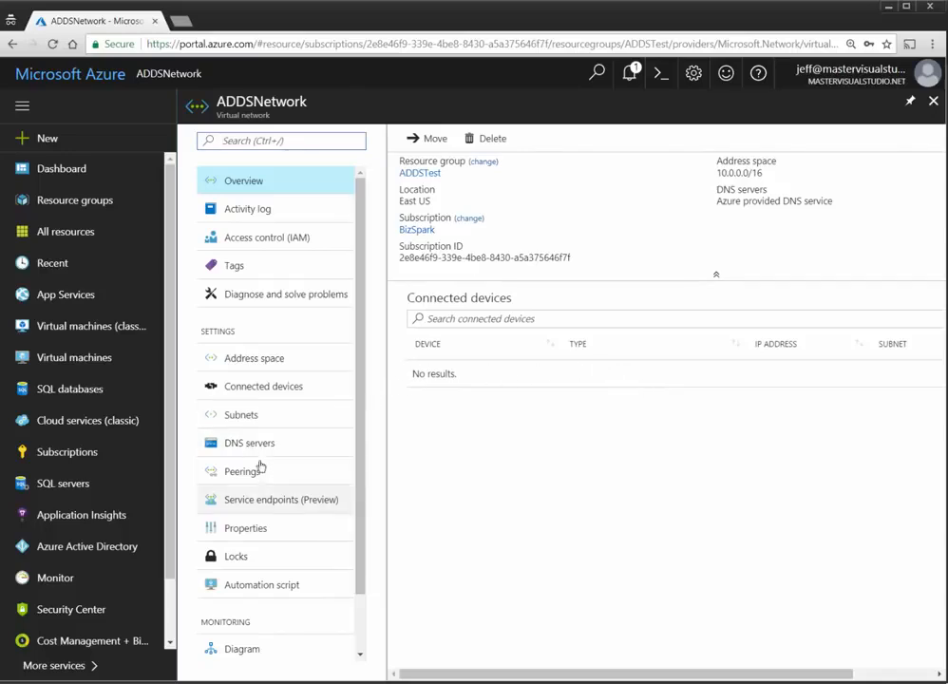
Step: In ADDSNetwork's subnets, add DomainServicesSubnet keeping the 10.0.1.0/24 range
left_click(243, 416)
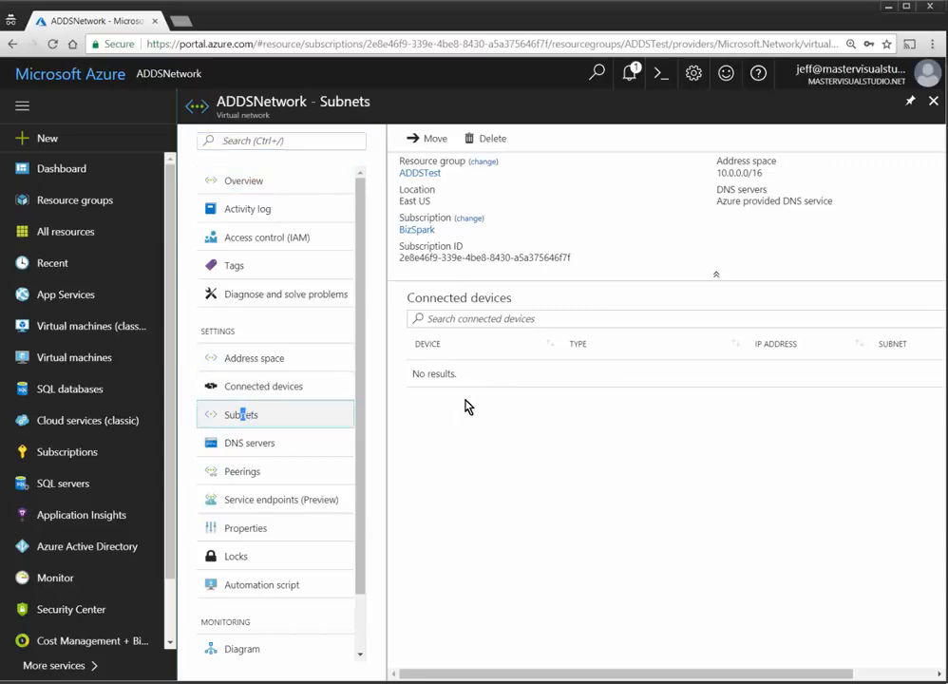
left_click(447, 139)
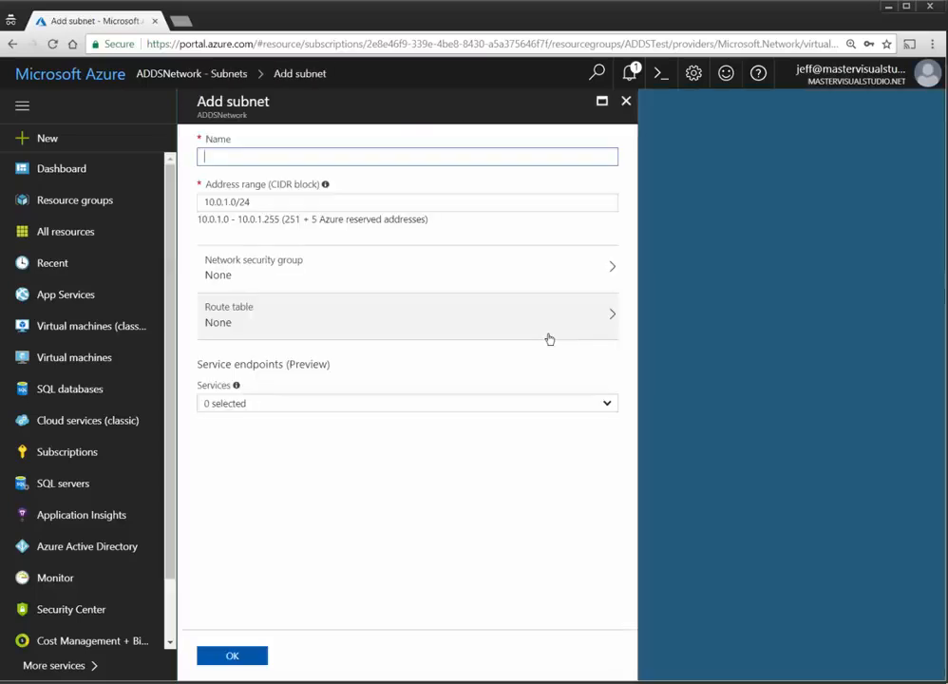
type("DomainServices")
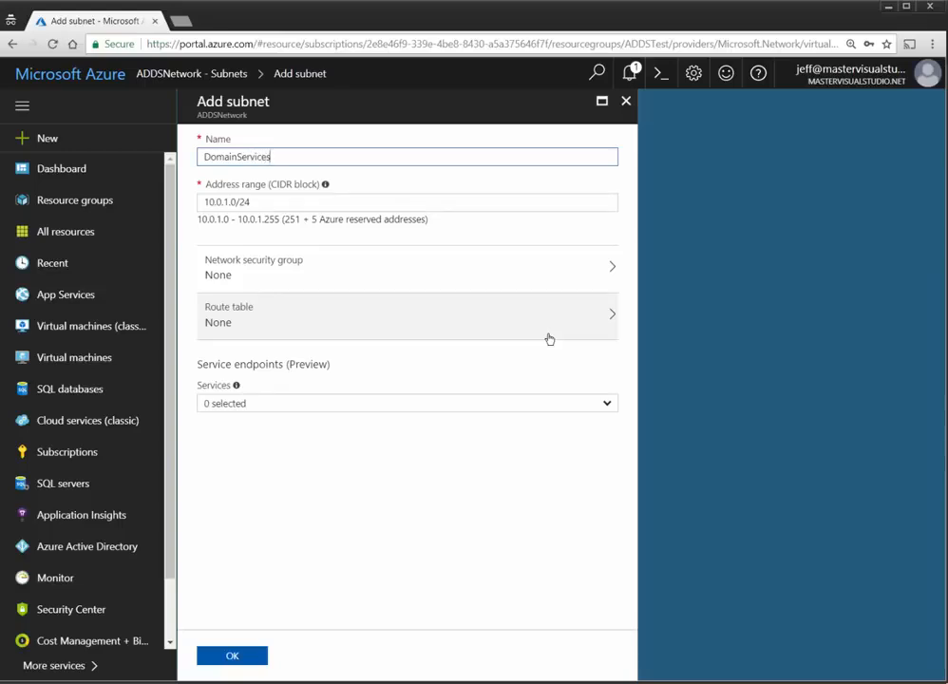
type("Subnet")
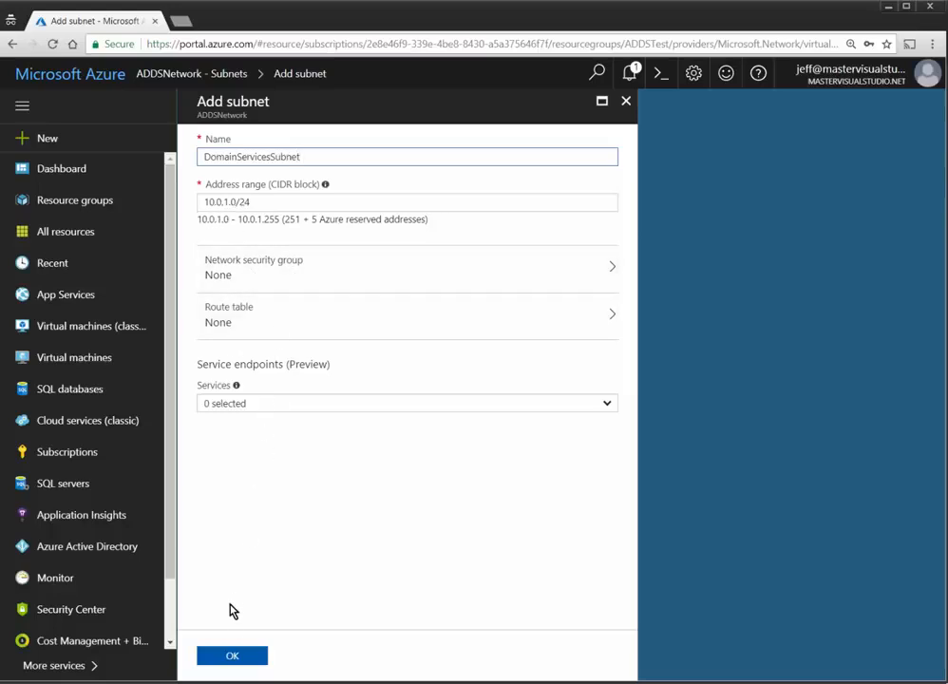
left_click(232, 656)
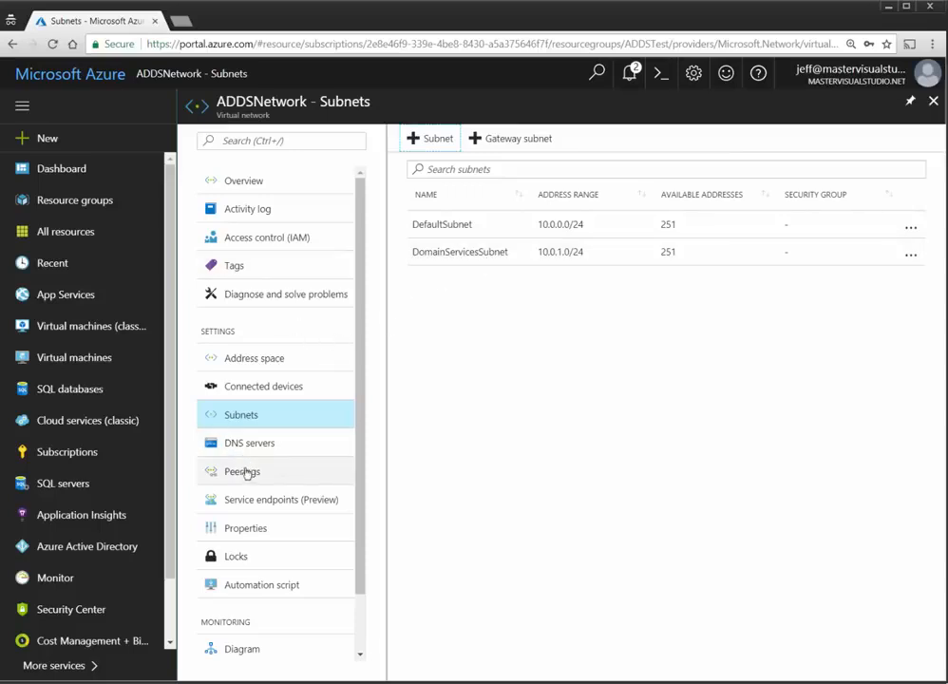
Step: Open Azure Active Directory and show its Domain names list
left_click(68, 548)
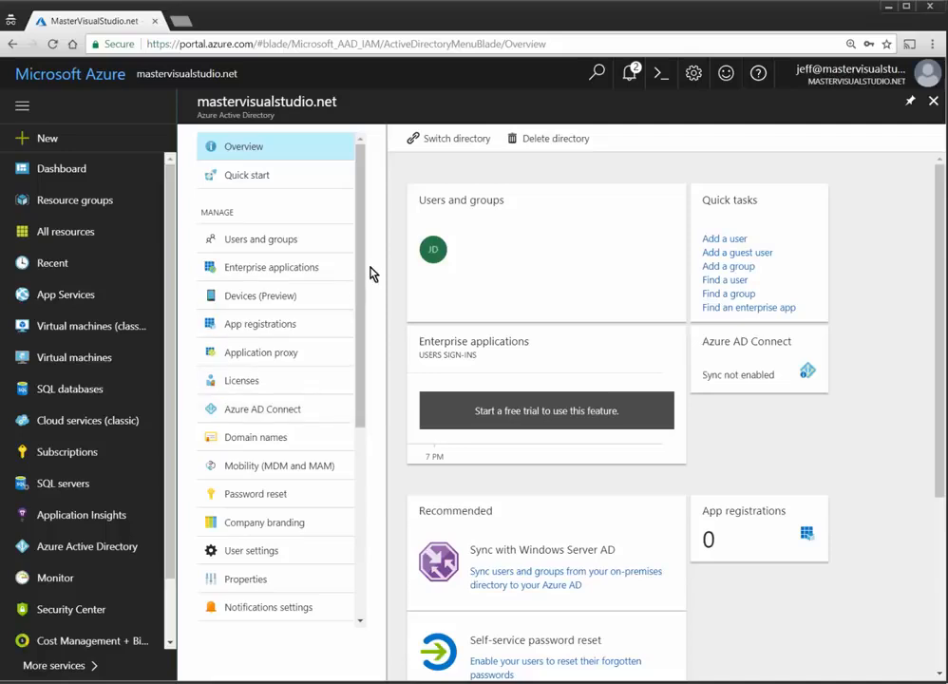
left_click(266, 437)
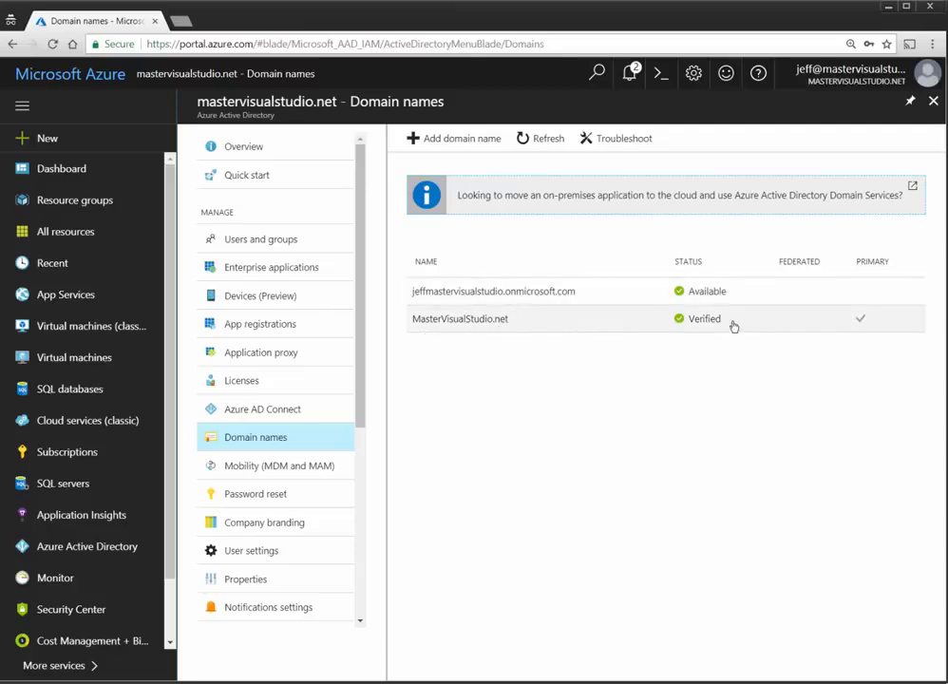
left_click(456, 144)
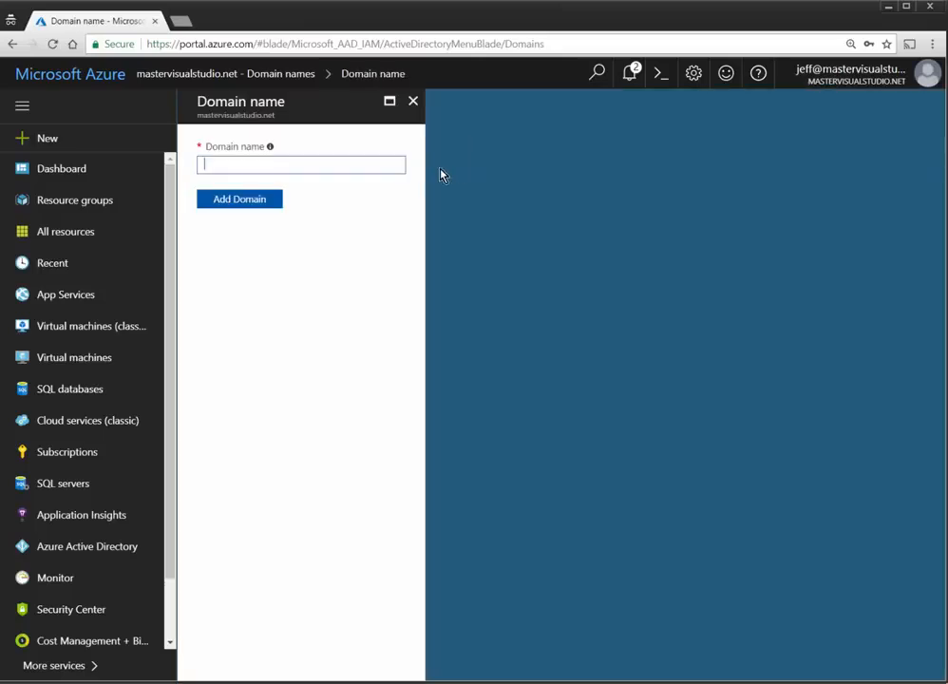
type("MasterVS.net")
left_click(272, 204)
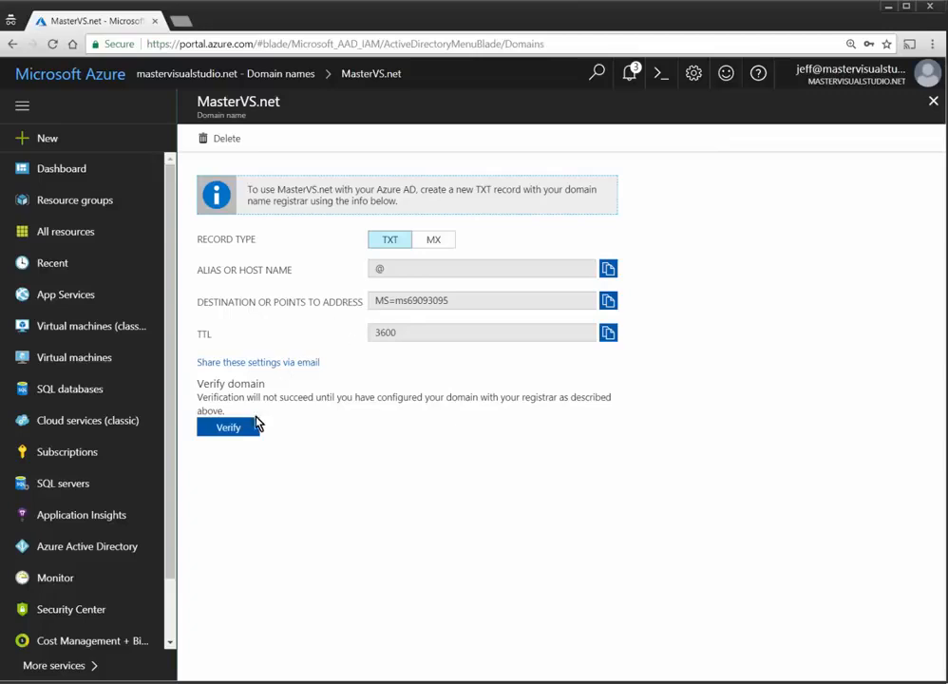
left_click(225, 138)
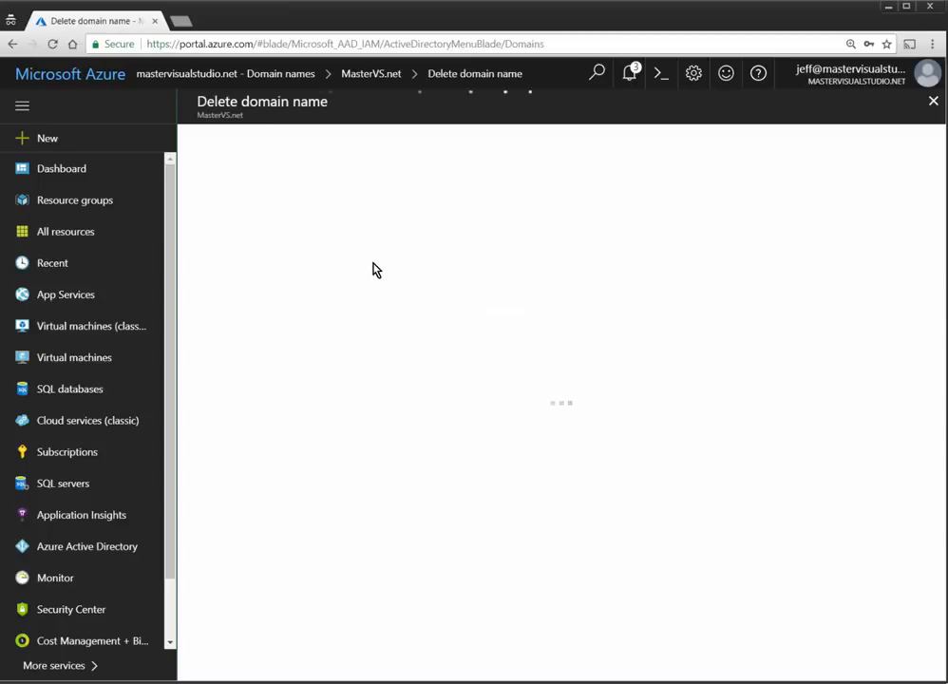
left_click(242, 171)
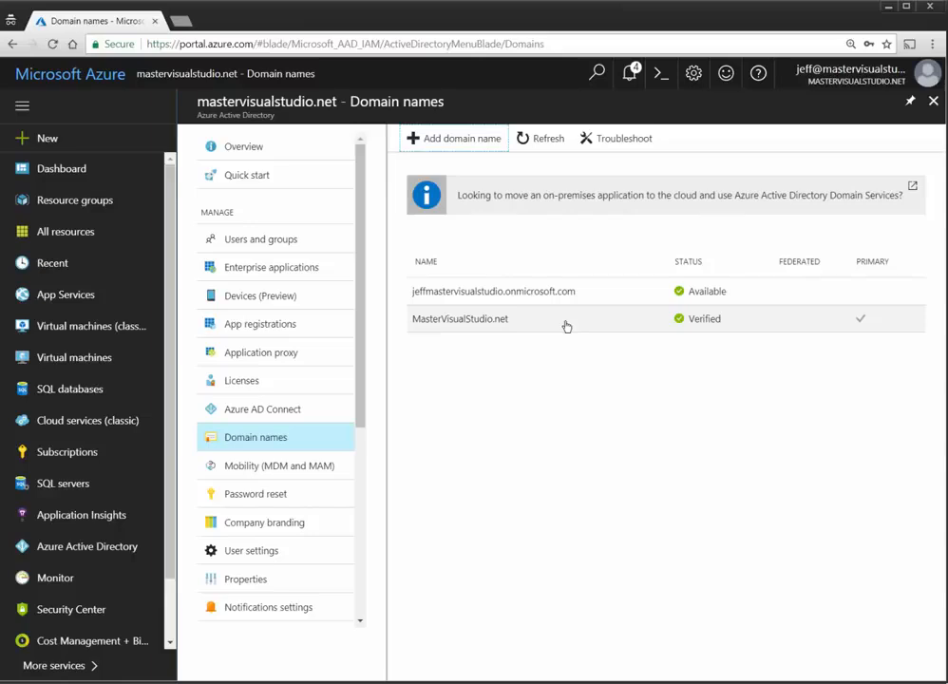
left_click(481, 327)
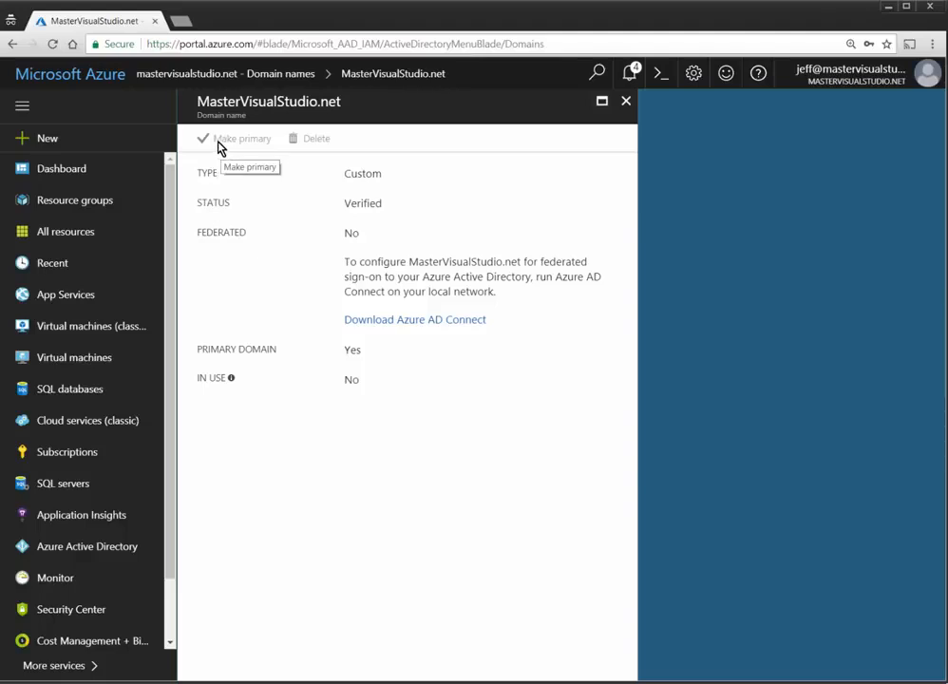
left_click(624, 101)
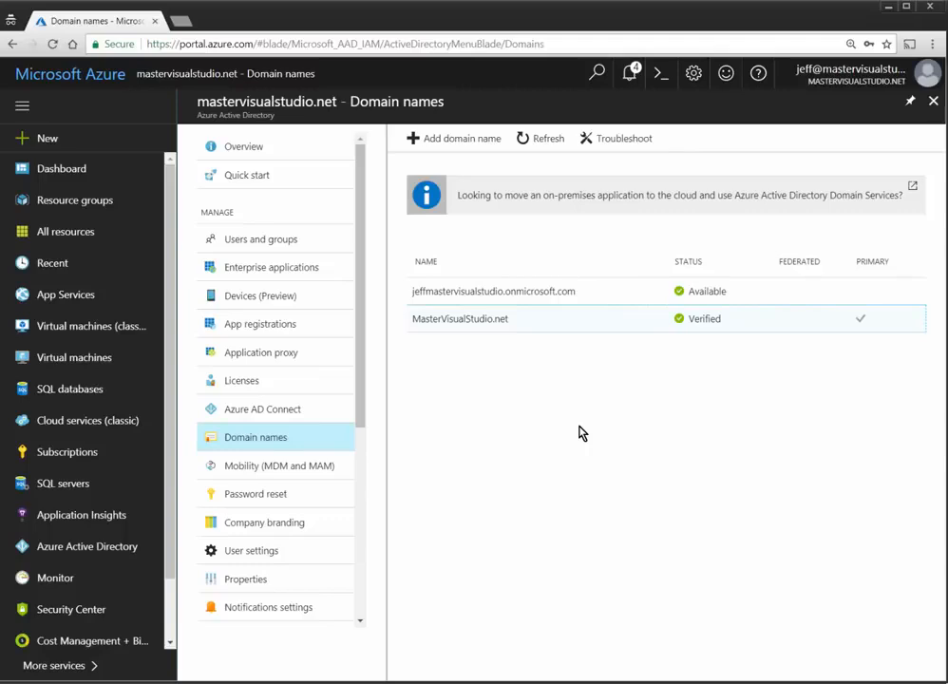
left_click(249, 242)
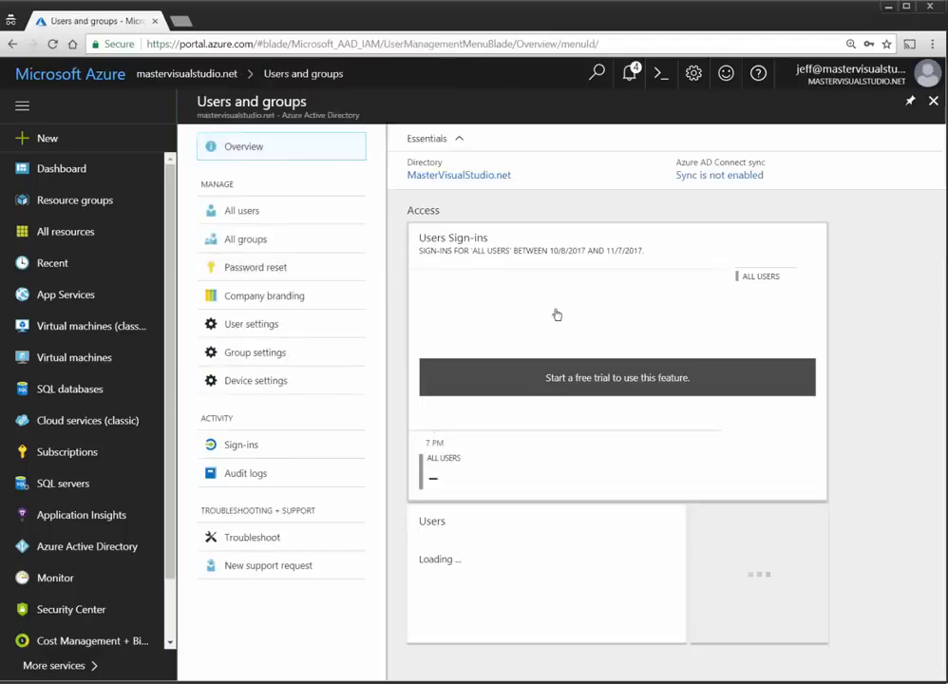
Step: Start a new user, entering a display name and a mastervisualstudio.net user name
left_click(276, 213)
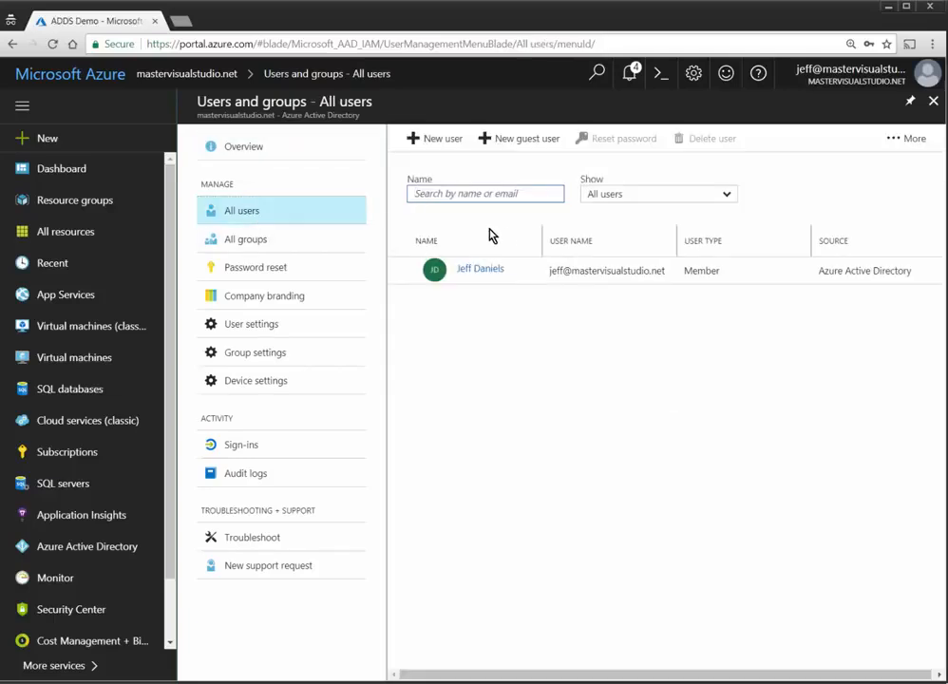
left_click(430, 145)
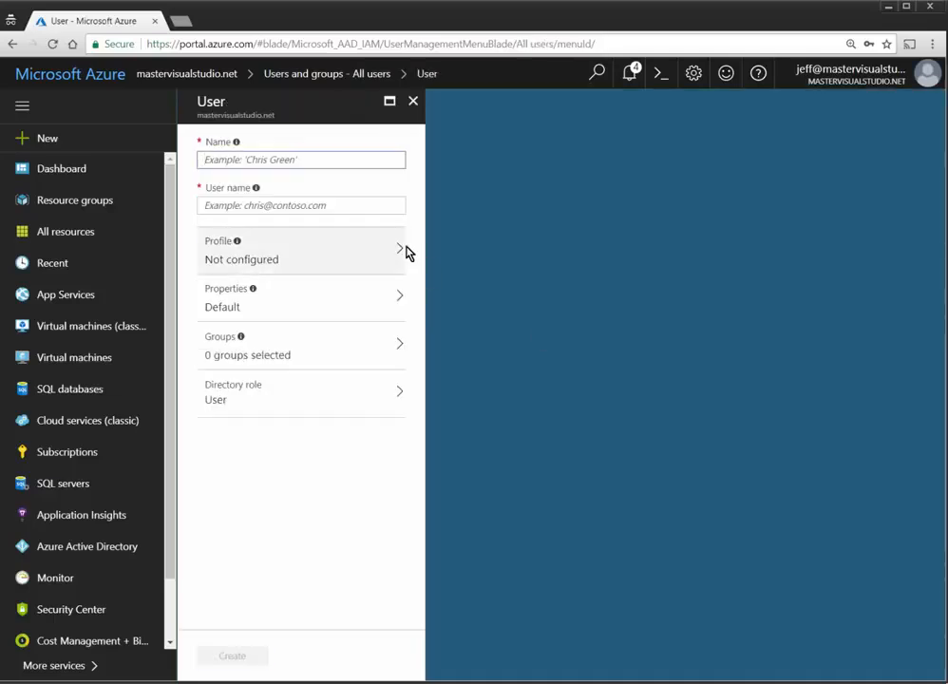
type("John Smith")
key("Tab")
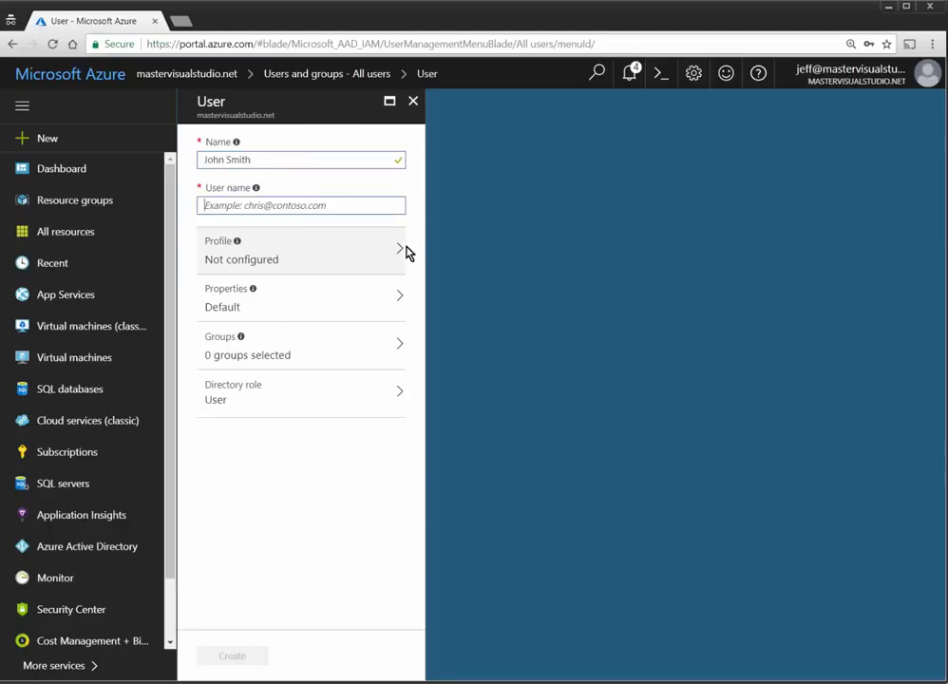
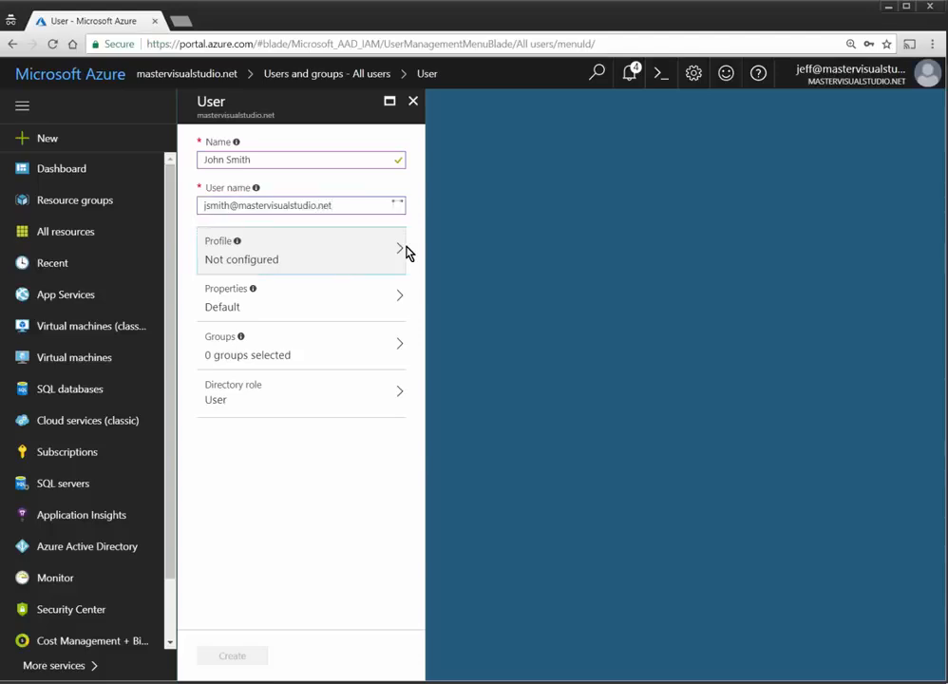
Step: Fill in the profile's first and last name, then reveal and copy the generated password
left_click(398, 250)
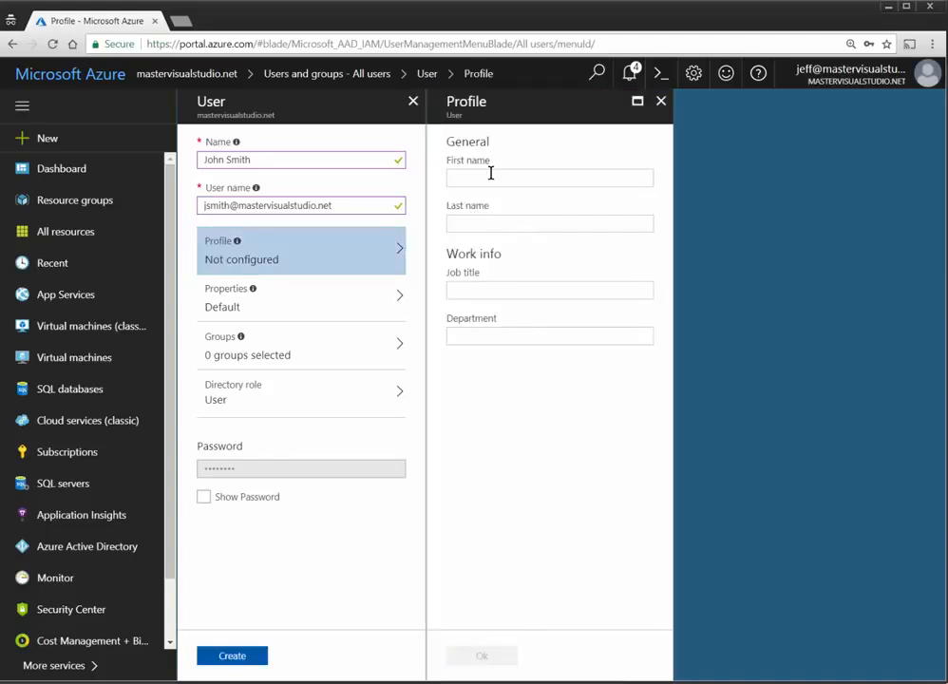
left_click(457, 173)
type("Joh")
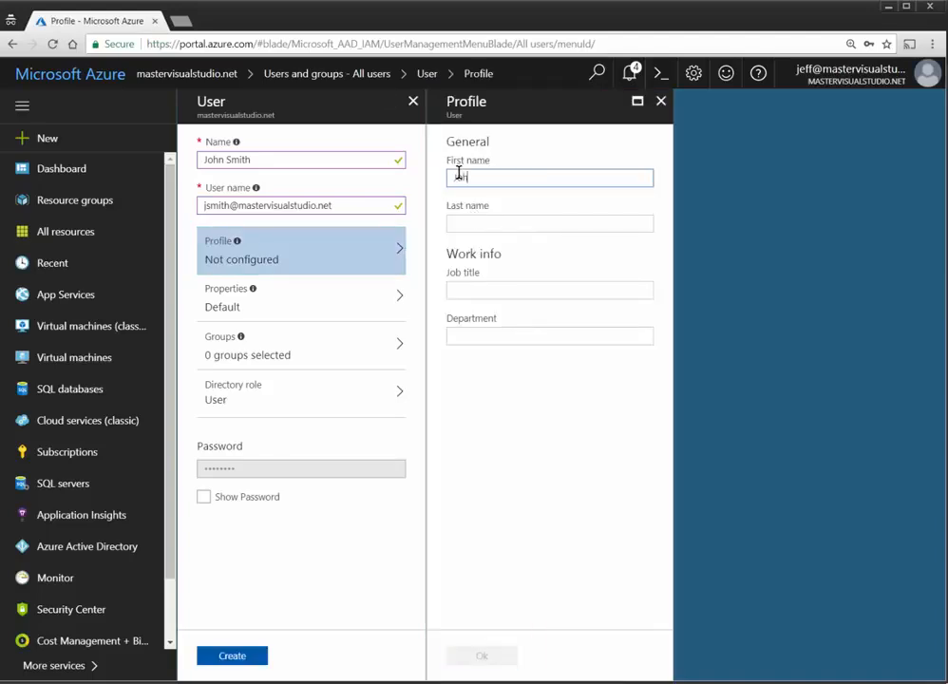
type("n")
key("Tab")
type("S")
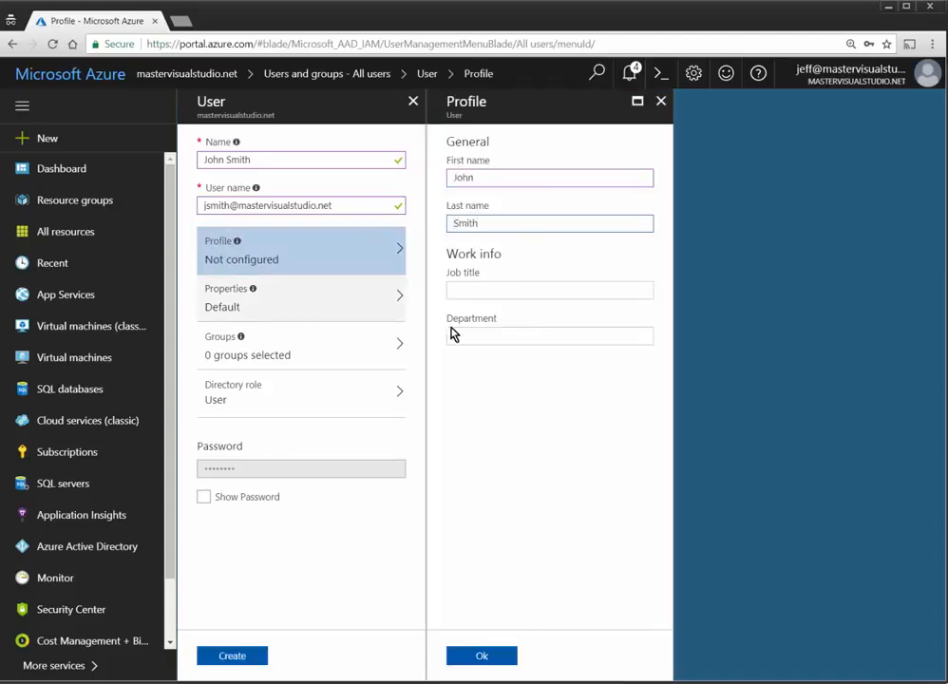
left_click(485, 661)
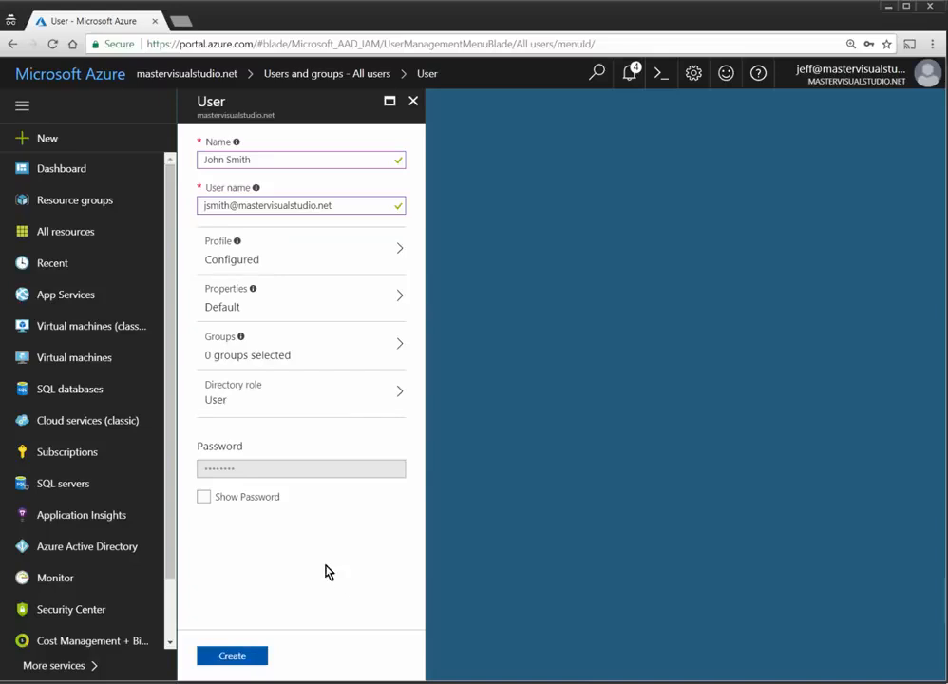
left_click(204, 496)
left_click(397, 468)
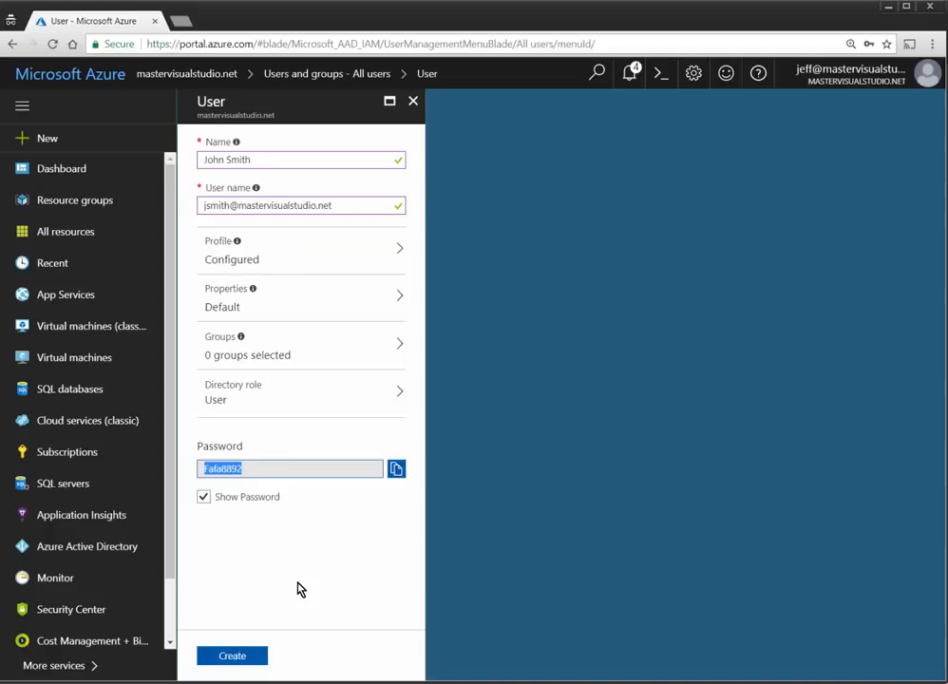
Step: Create the new directory user, then start adding a Marketplace resource
left_click(247, 658)
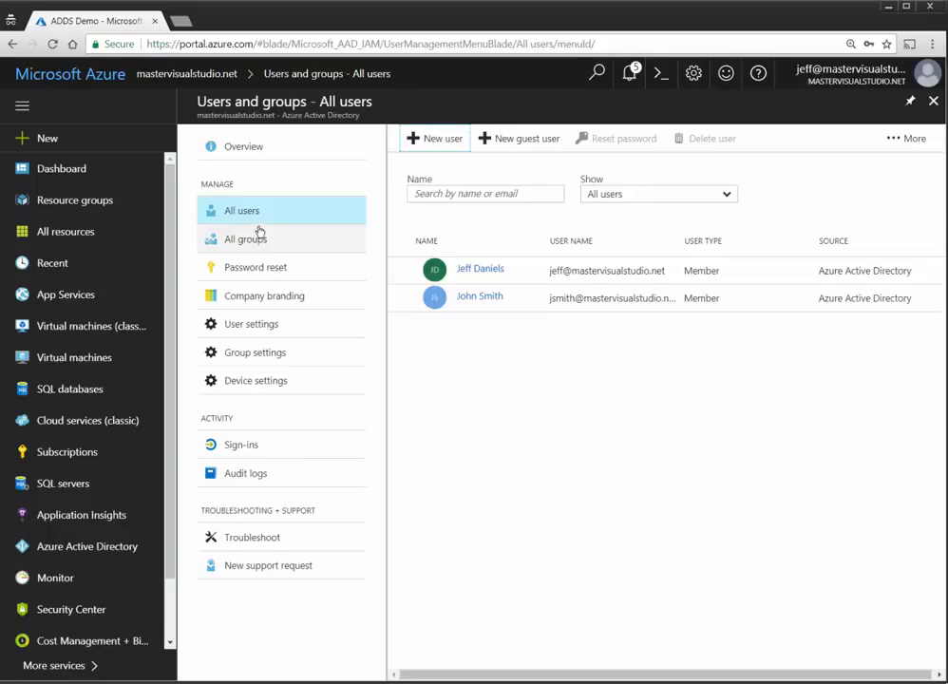
left_click(47, 138)
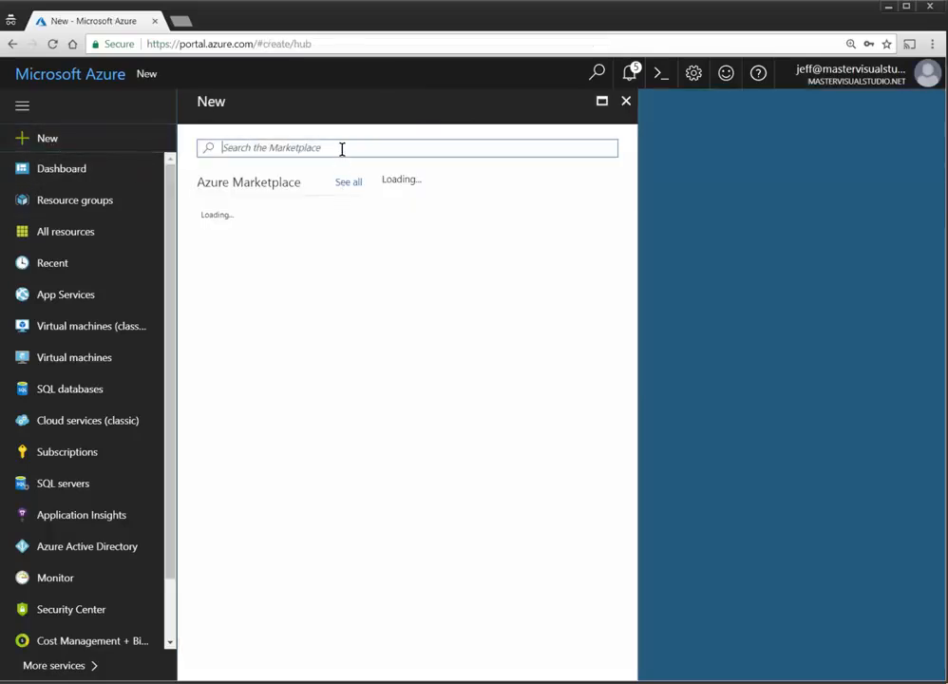
Step: Search the Marketplace for Azure AD Domain Services and begin its setup
type("Domain")
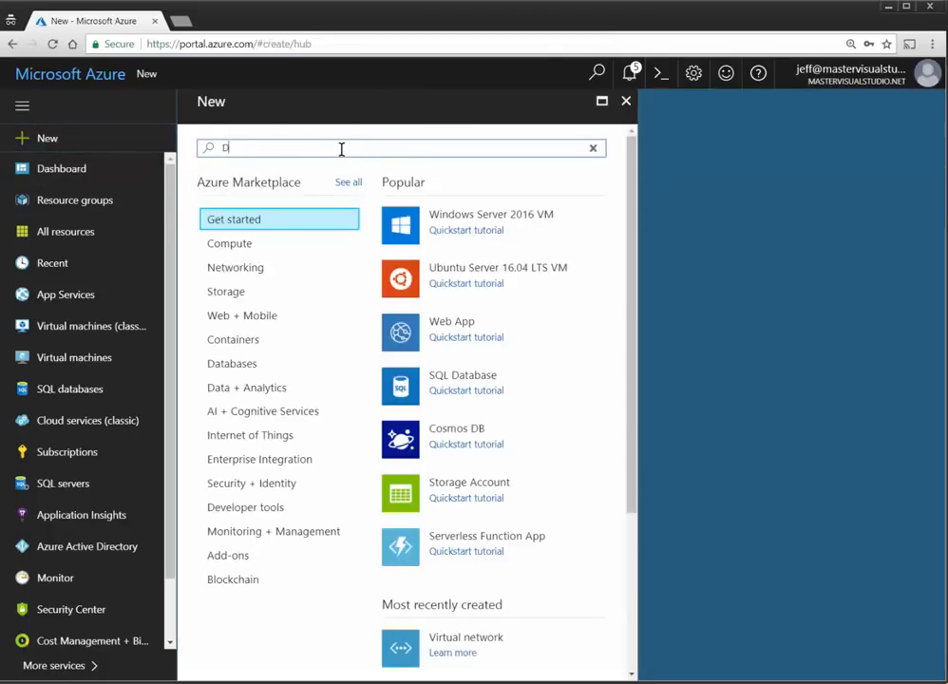
key("Down")
key("Down")
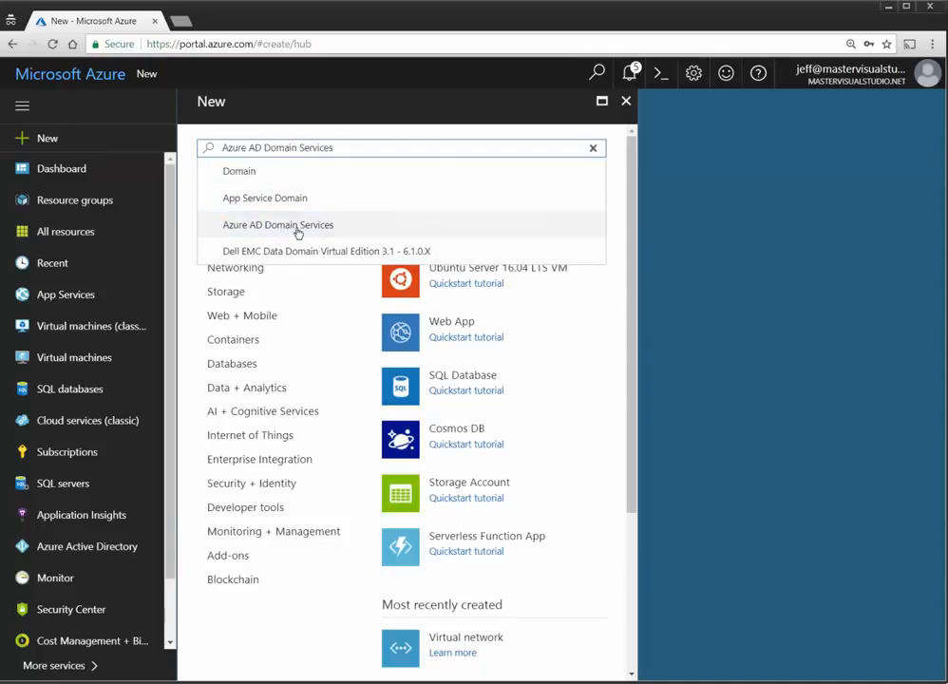
key("Return")
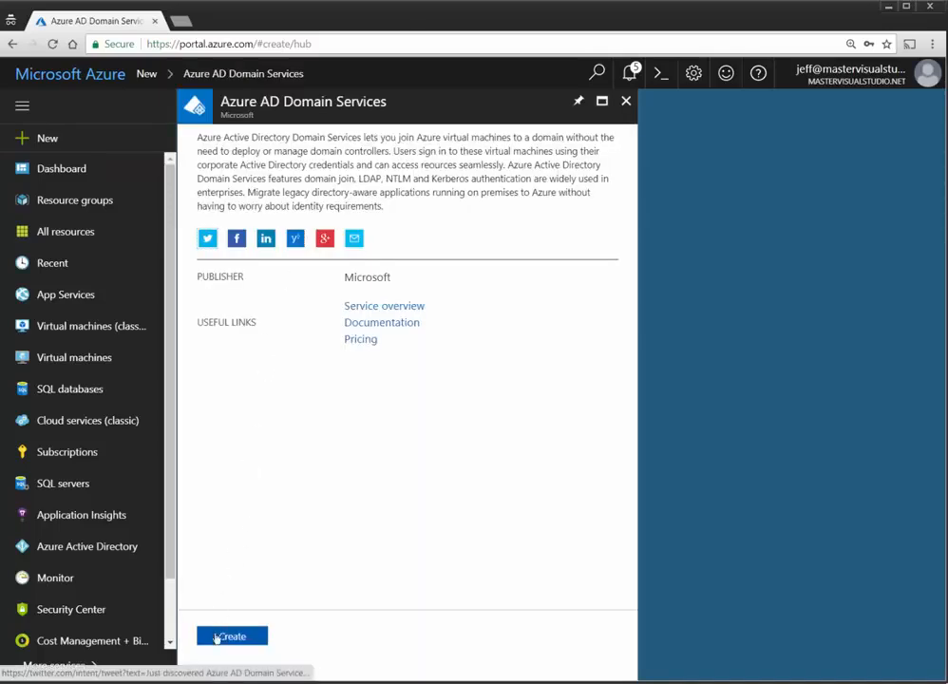
left_click(232, 637)
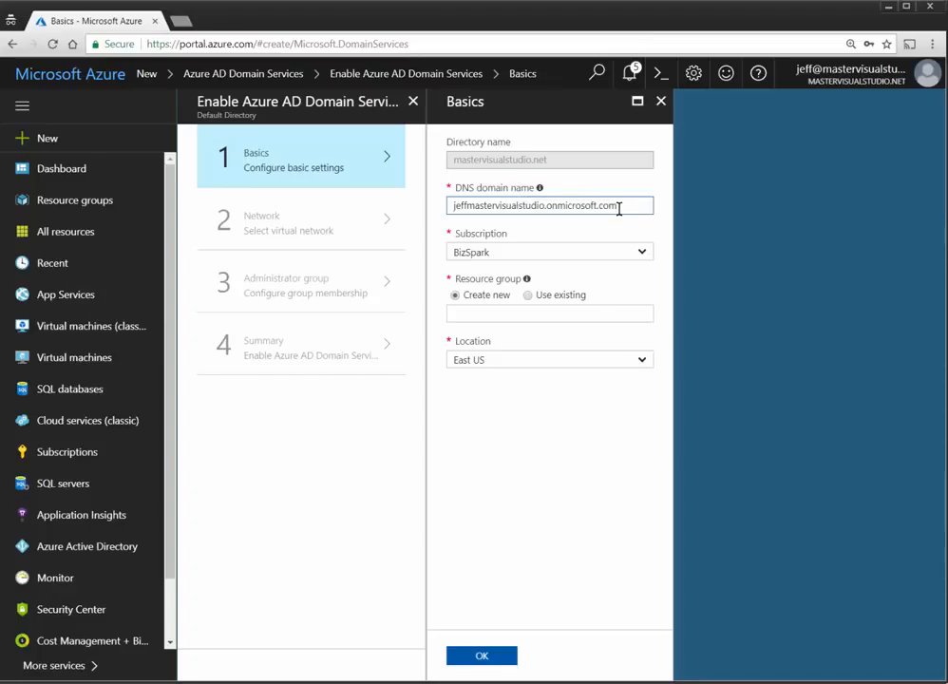
Step: Set DNS domain name mastervisualstudio.net and existing resource group ADDSTest, then confirm Basics
left_click_drag(648, 205, 387, 213)
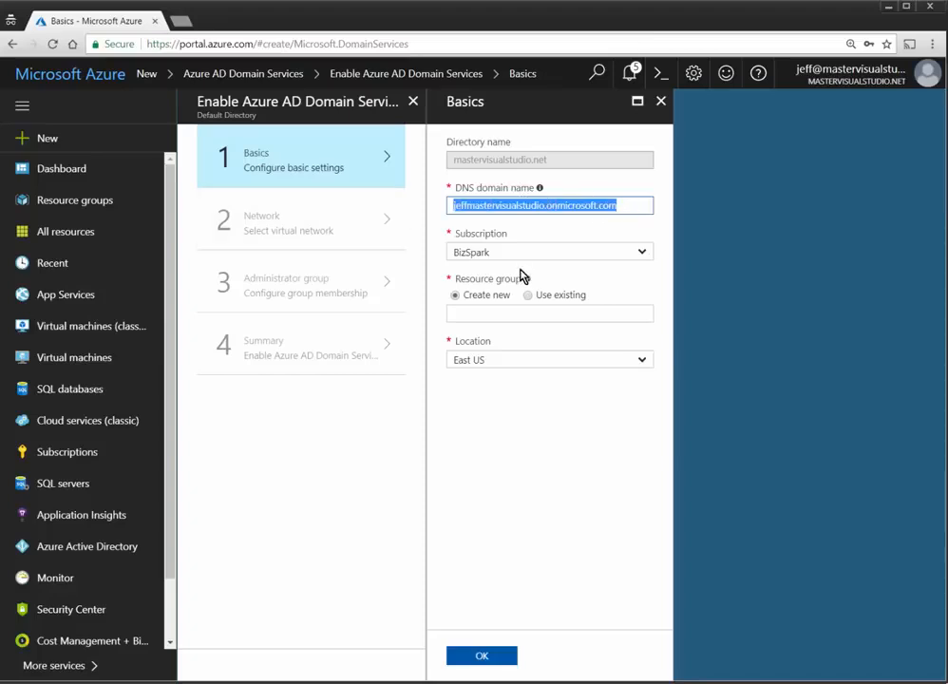
type("master")
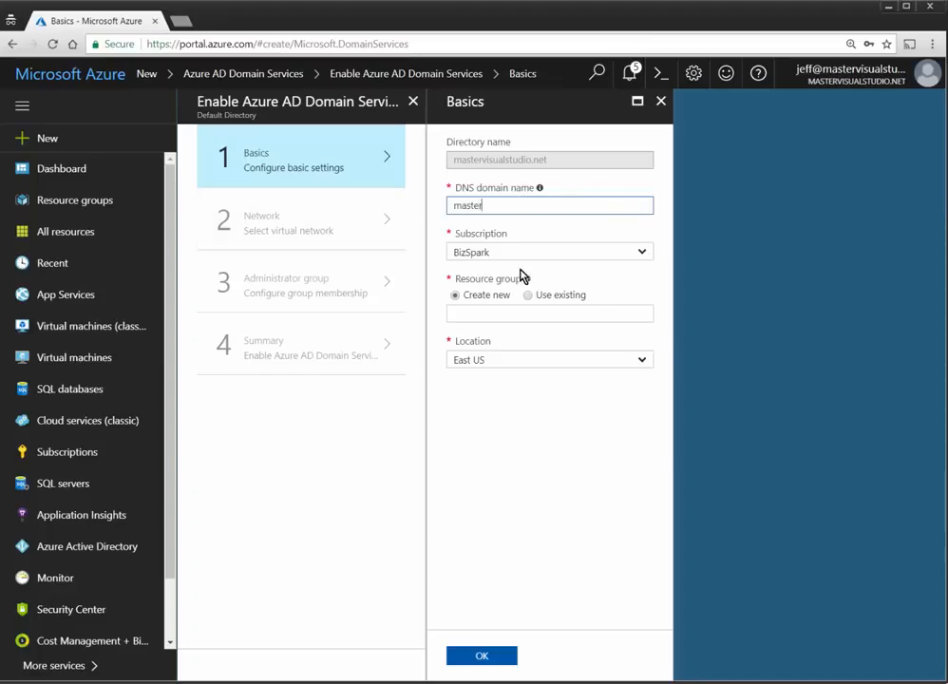
type("visualstudio.net")
key("Tab")
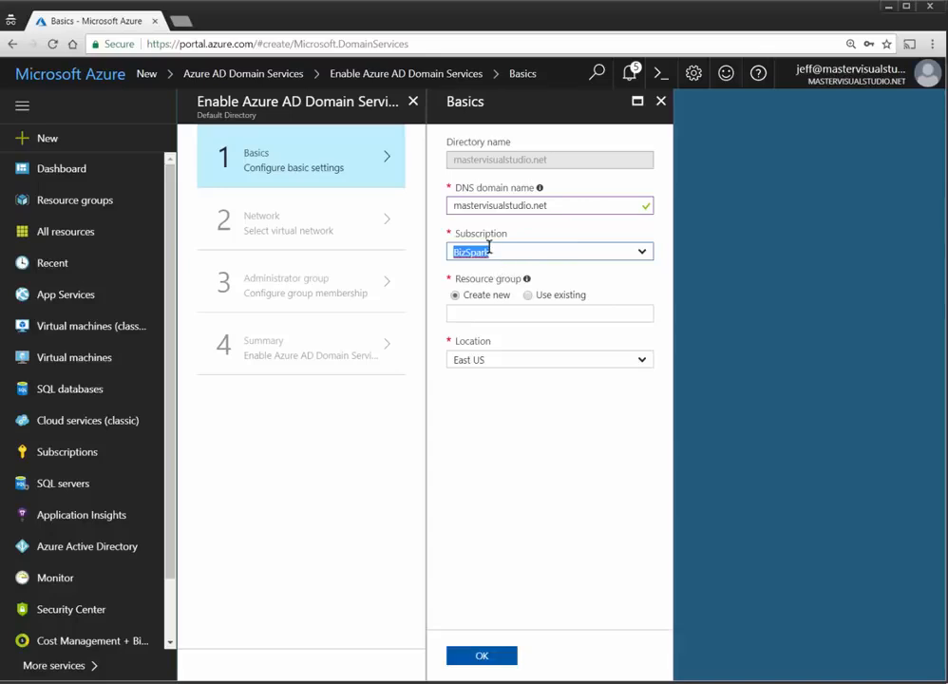
left_click(528, 295)
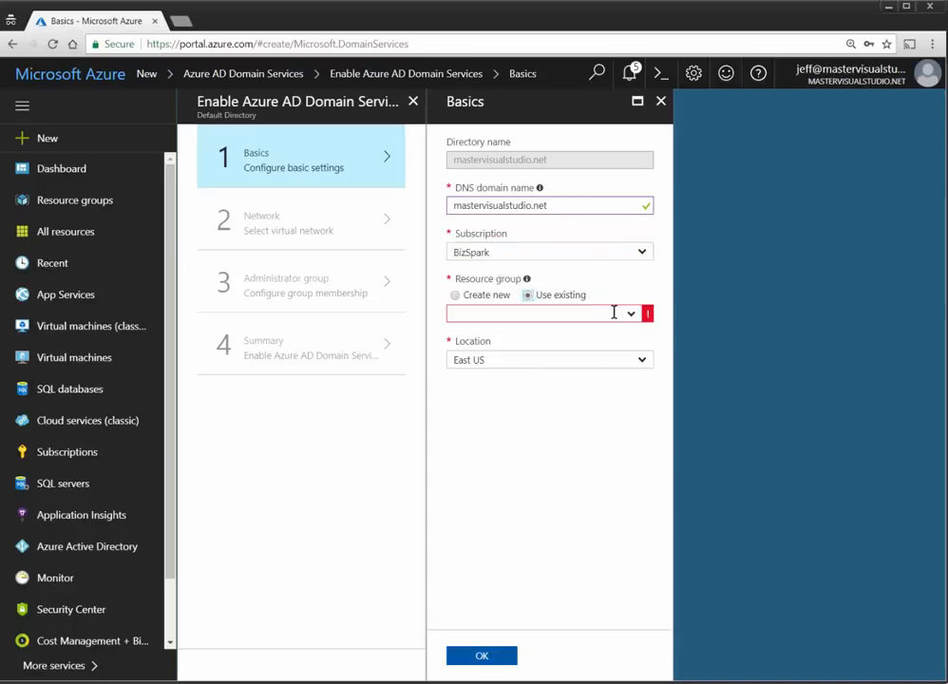
left_click(631, 312)
left_click(543, 332)
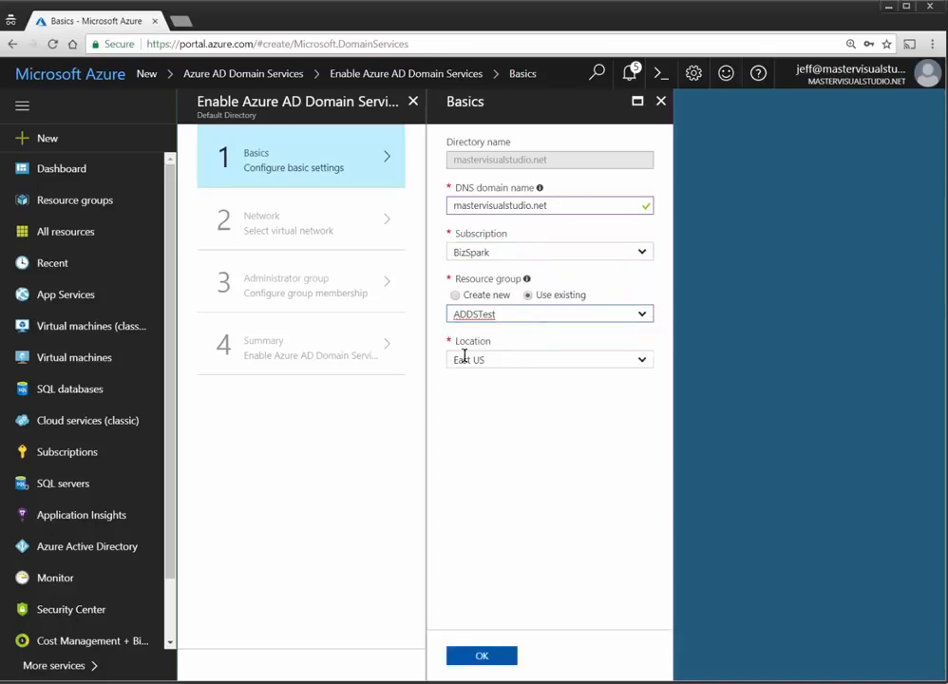
left_click(481, 657)
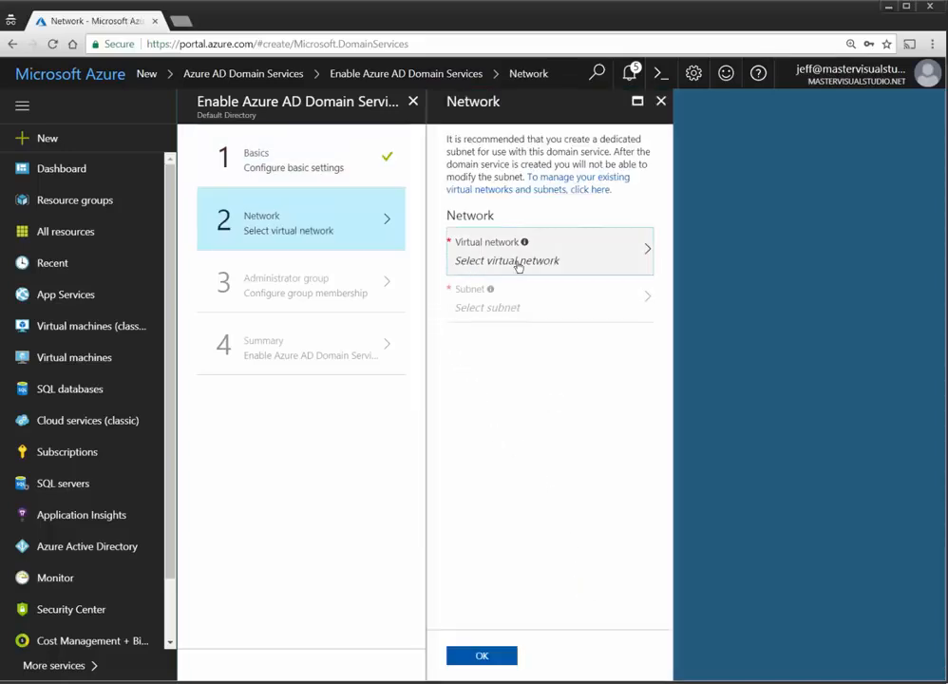
Step: Choose virtual network ADDSNetwork and subnet DomainServicesSubnet, then confirm the Network step
left_click(616, 267)
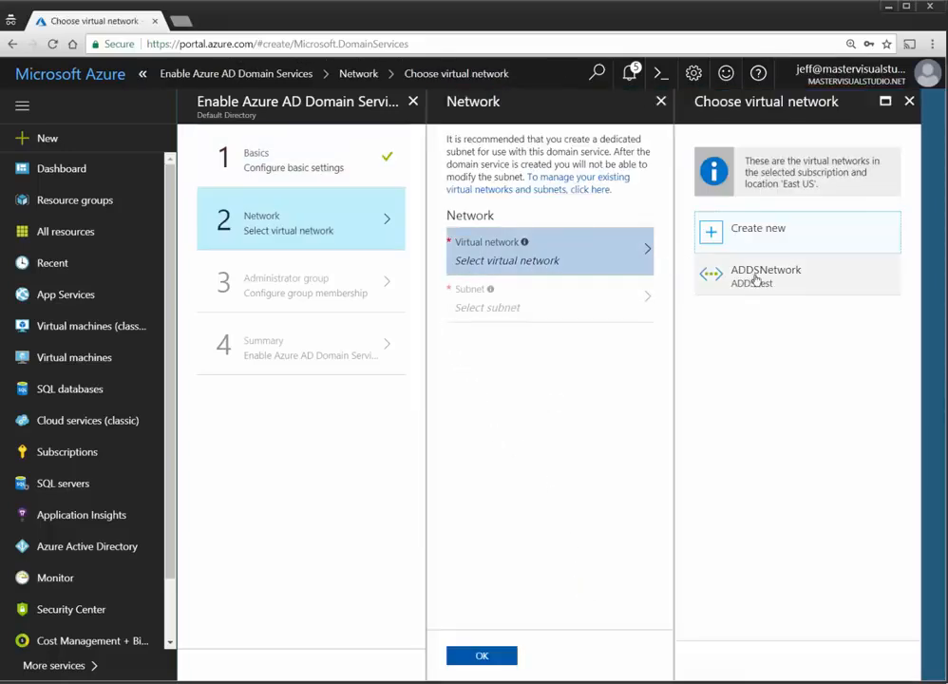
left_click(759, 276)
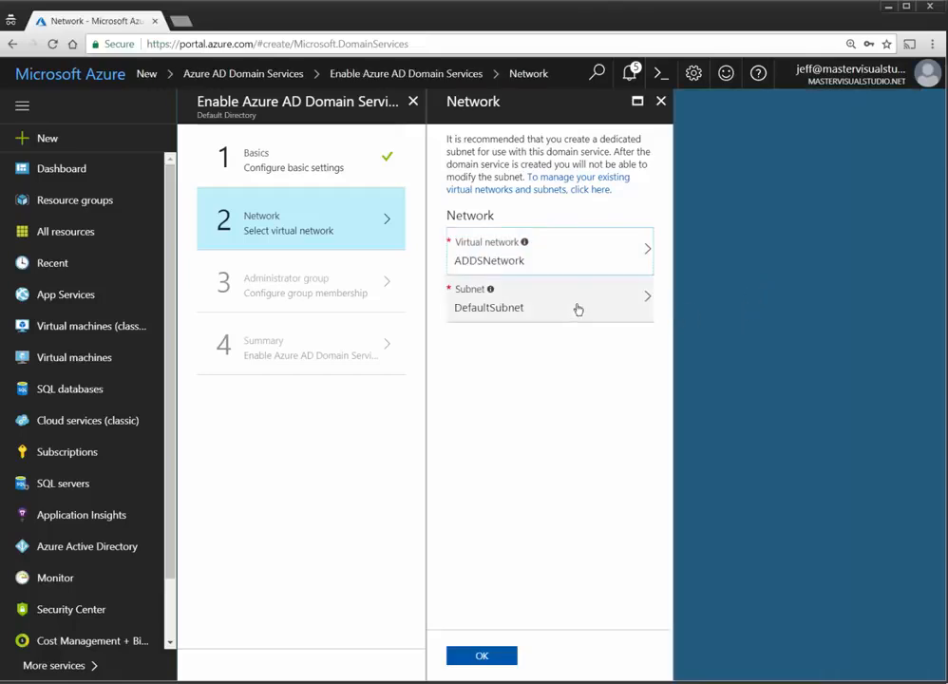
left_click(523, 307)
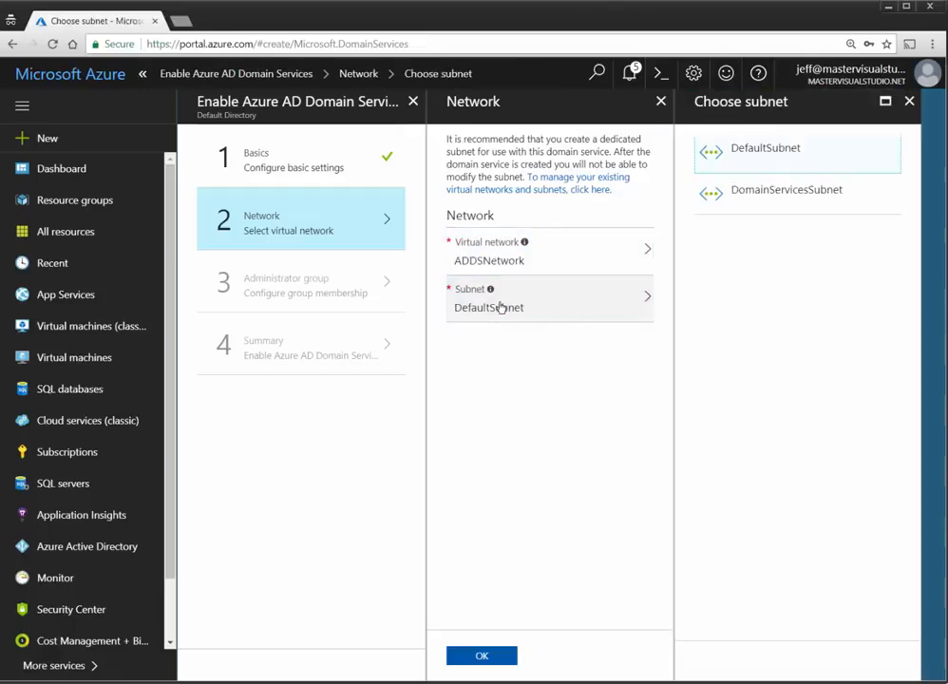
left_click(781, 193)
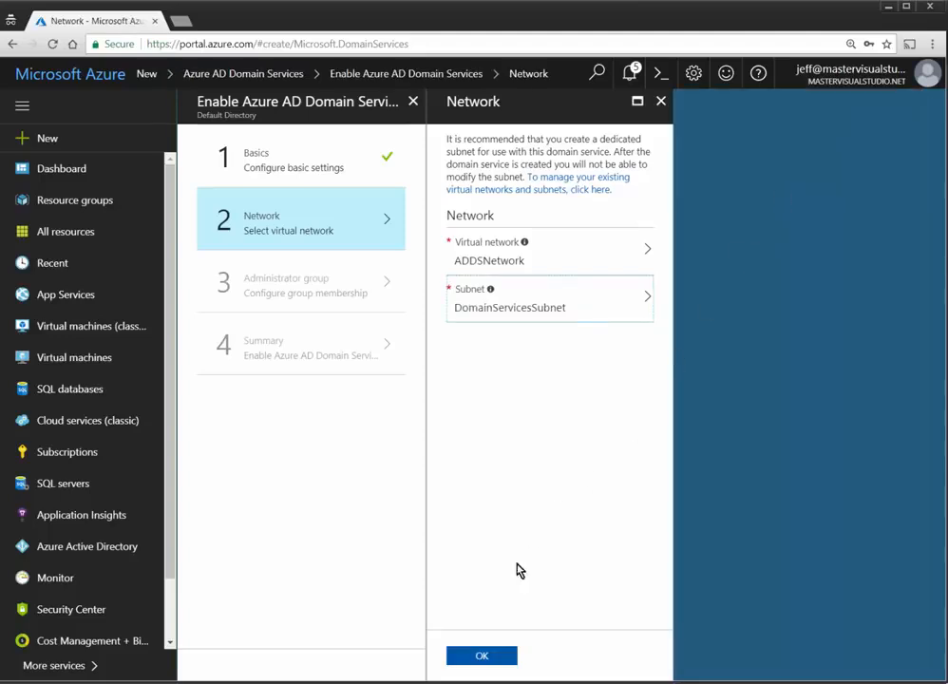
left_click(481, 656)
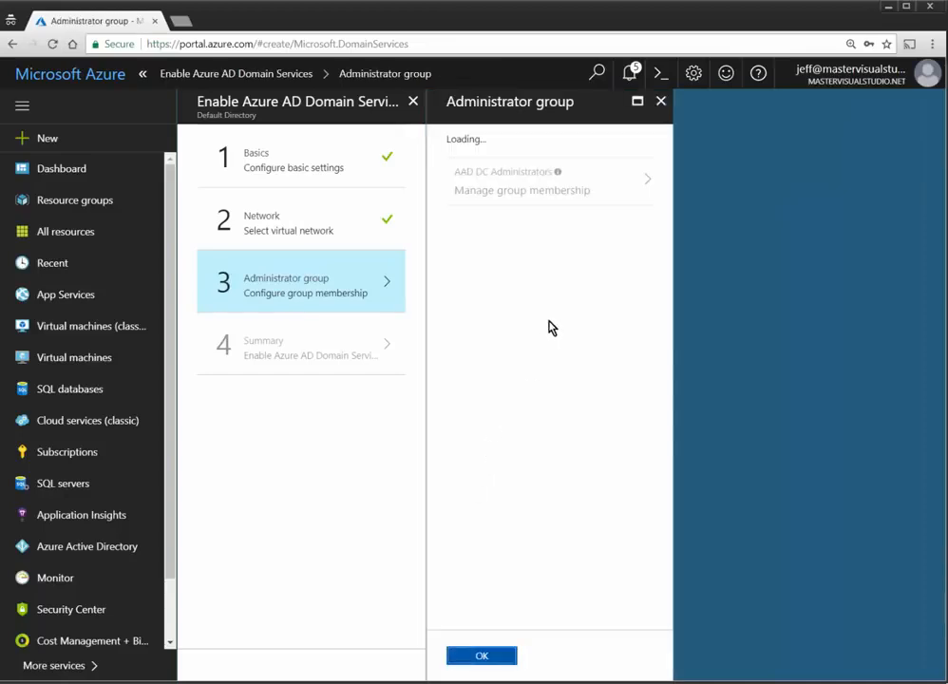
Step: Add both directory users to AAD DC Administrators and confirm the administrator group step
left_click(510, 231)
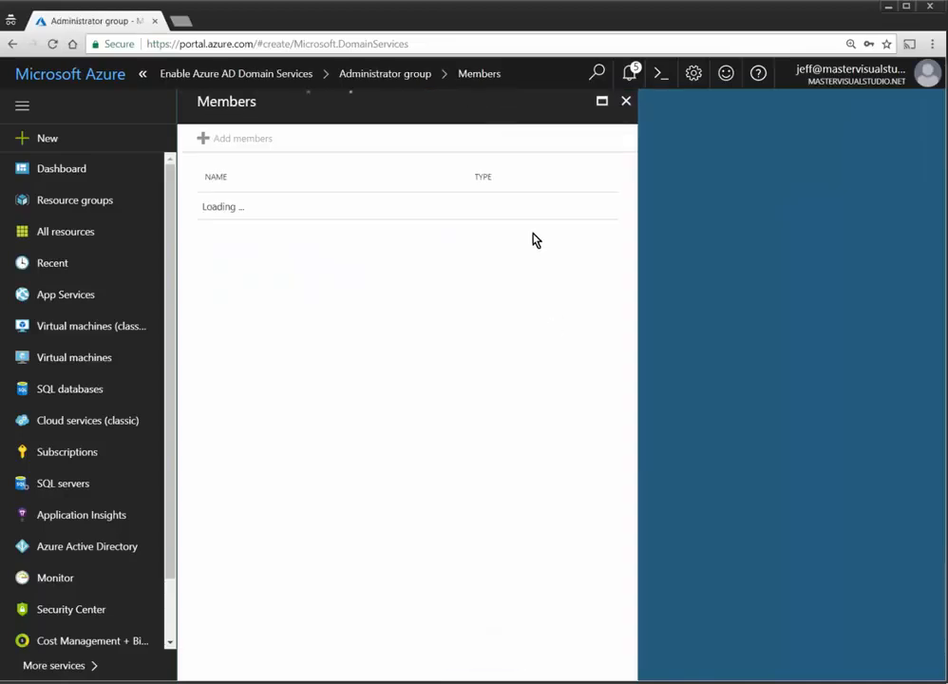
left_click(259, 142)
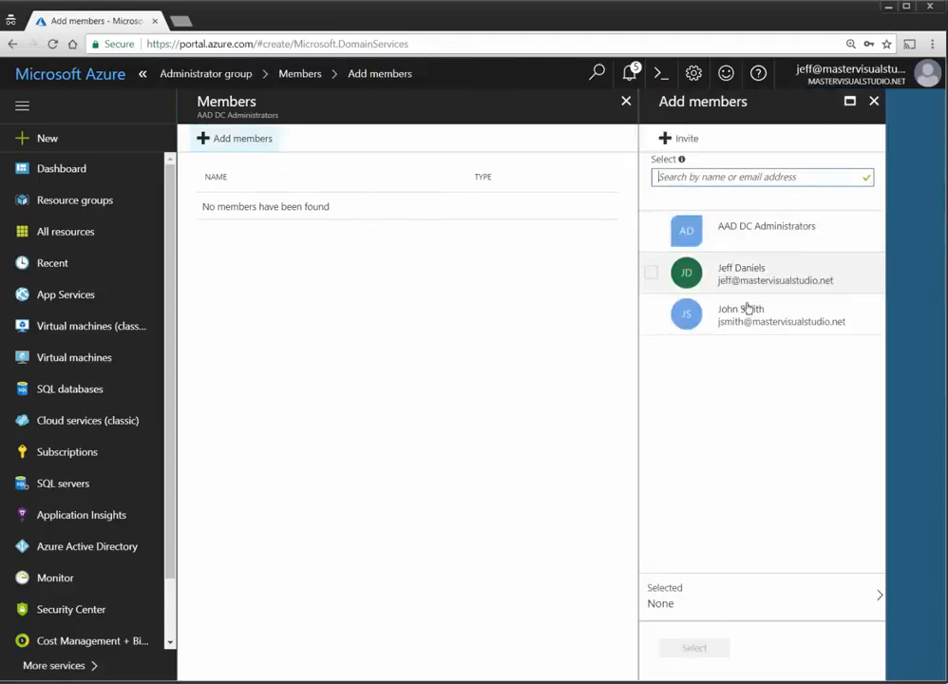
left_click(748, 324)
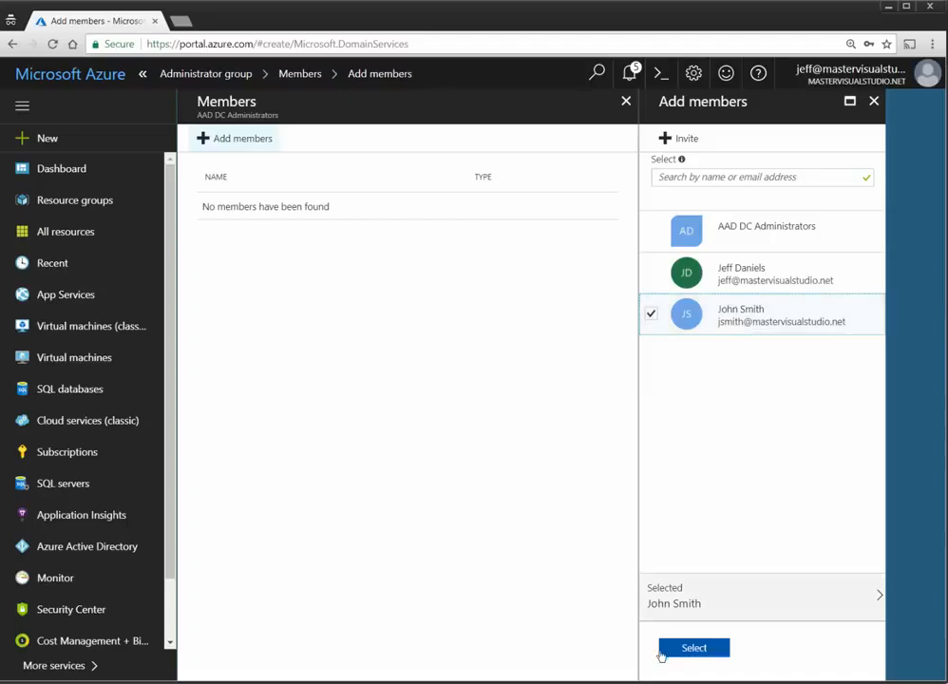
left_click(752, 281)
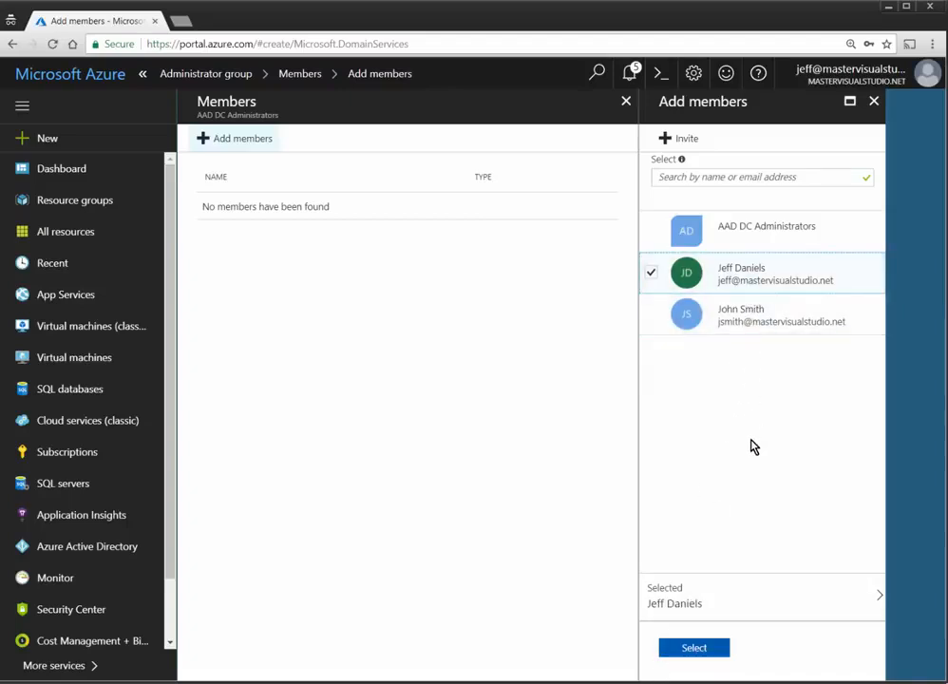
left_click(652, 313)
left_click(697, 648)
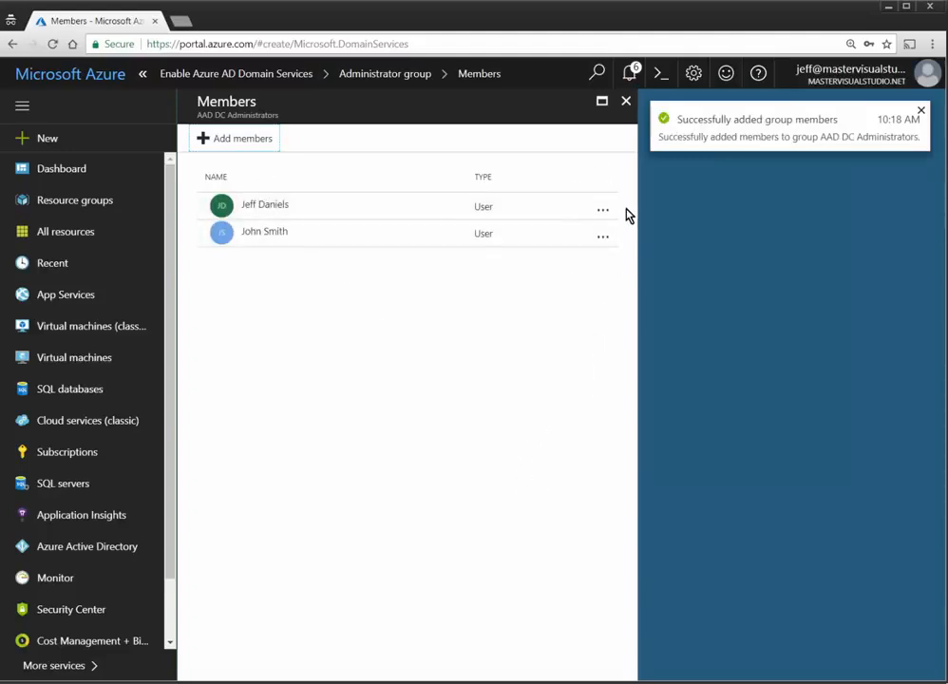
left_click(627, 102)
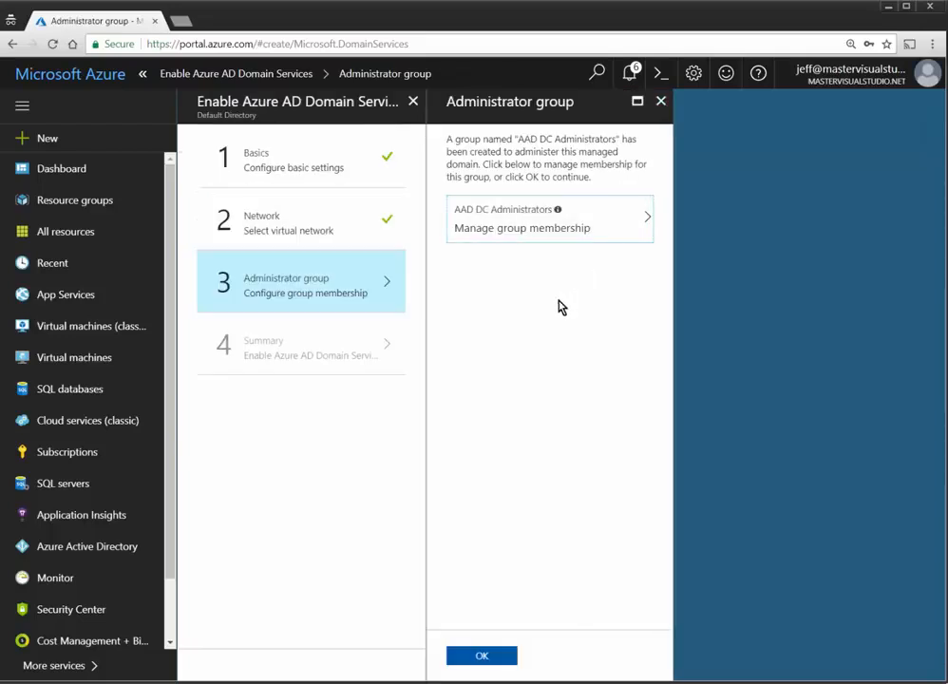
left_click(484, 655)
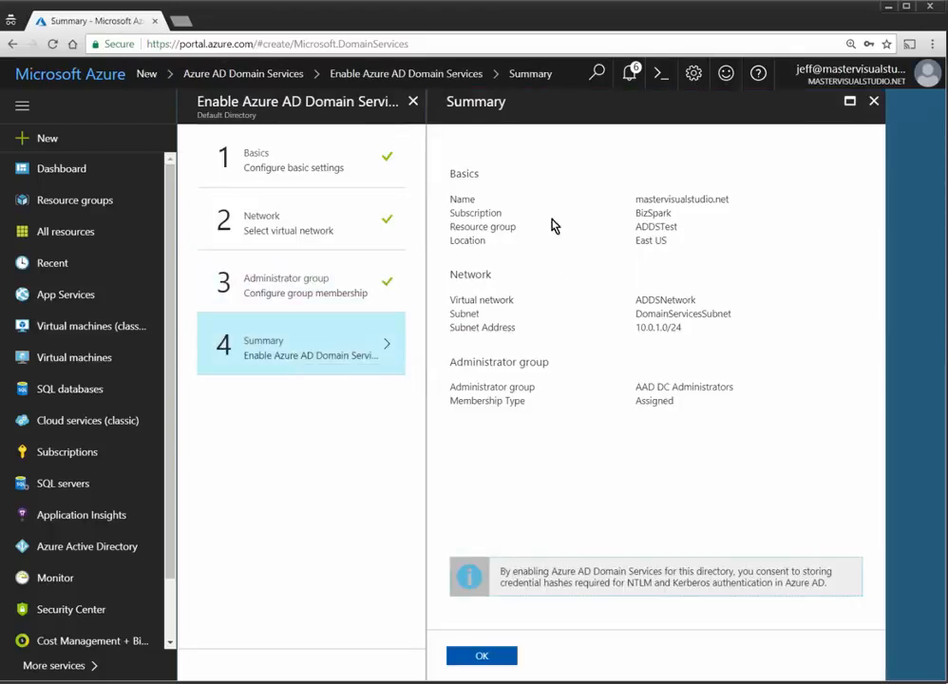
Step: Submit the Azure AD Domain Services deployment for mastervisualstudio.net into resource group ADDSTest
left_click(484, 655)
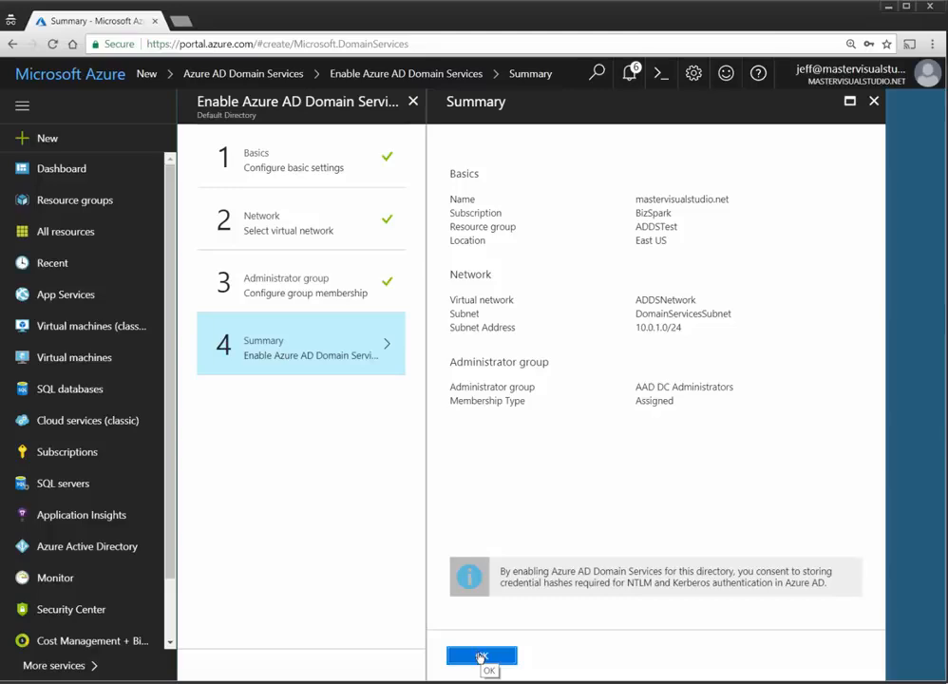
left_click(481, 657)
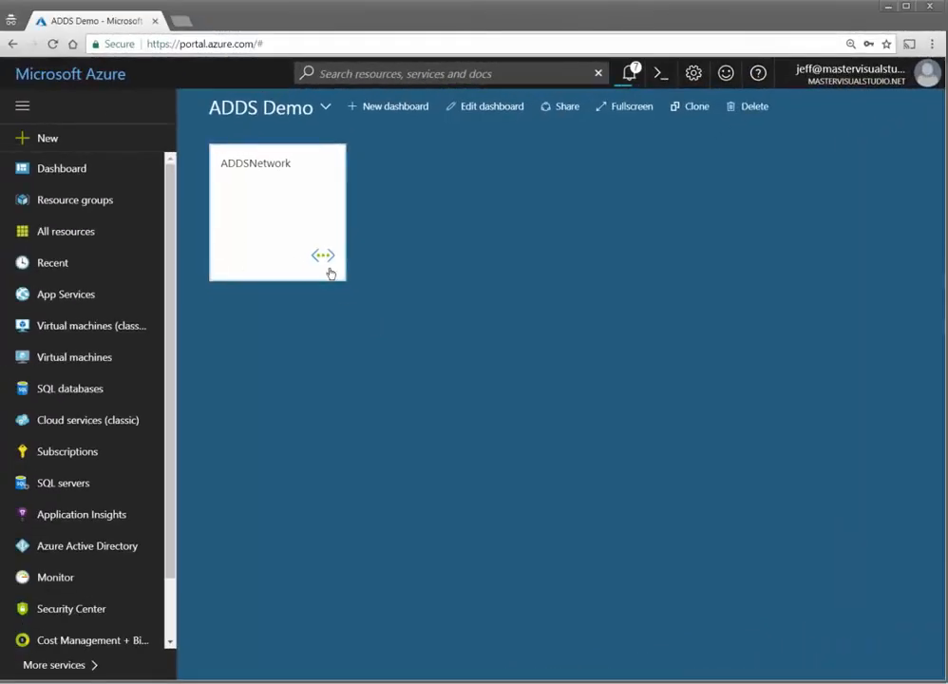
Step: Pin the mastervisualstudio.net managed domain to the ADDS Demo dashboard and check it is still deploying
mouse_move(330, 274)
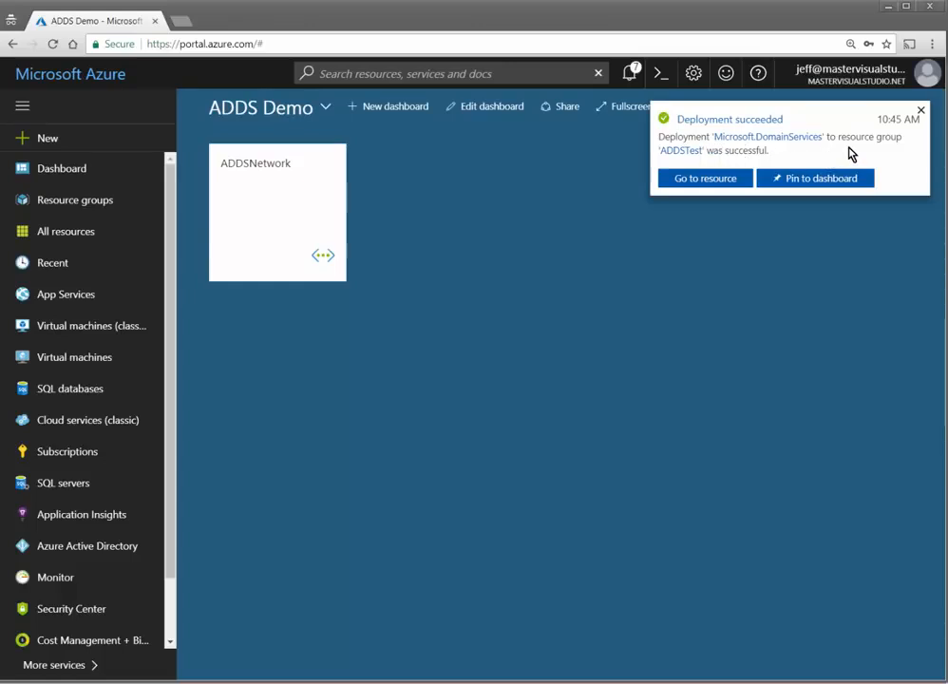
left_click(823, 179)
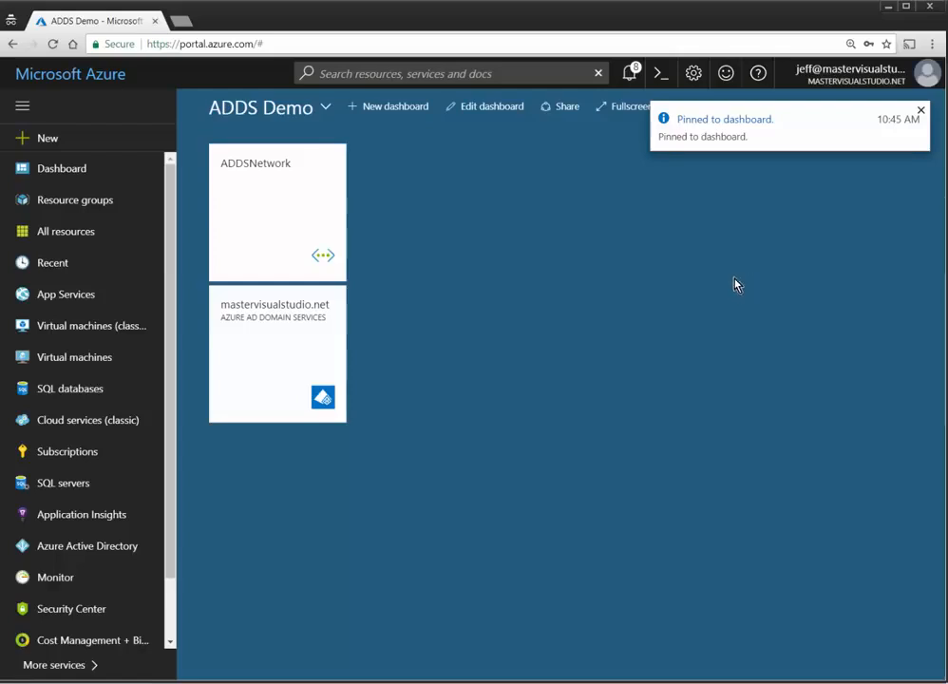
left_click(921, 112)
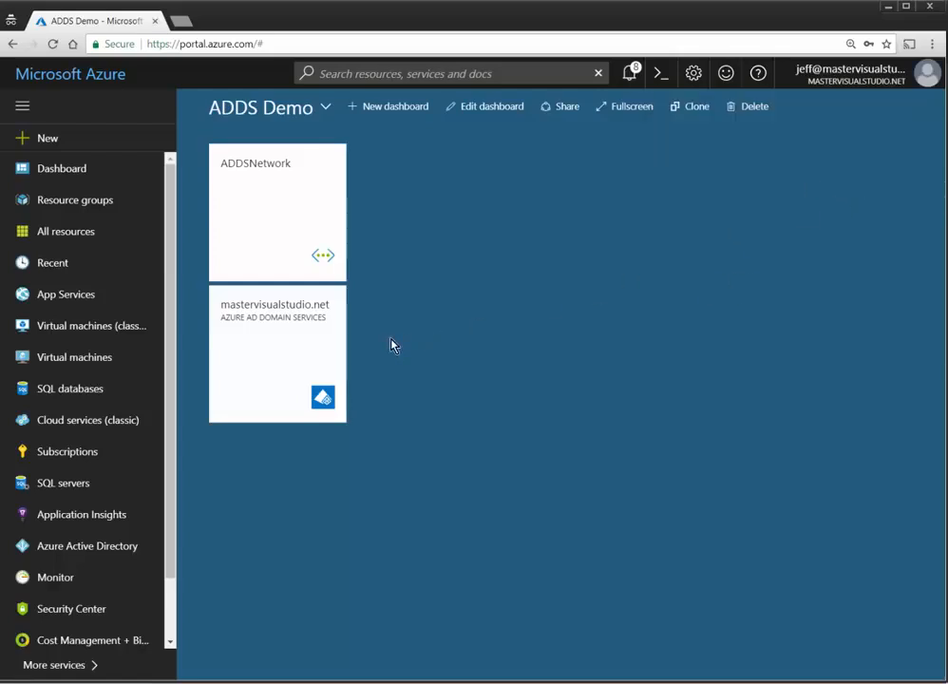
left_click(311, 339)
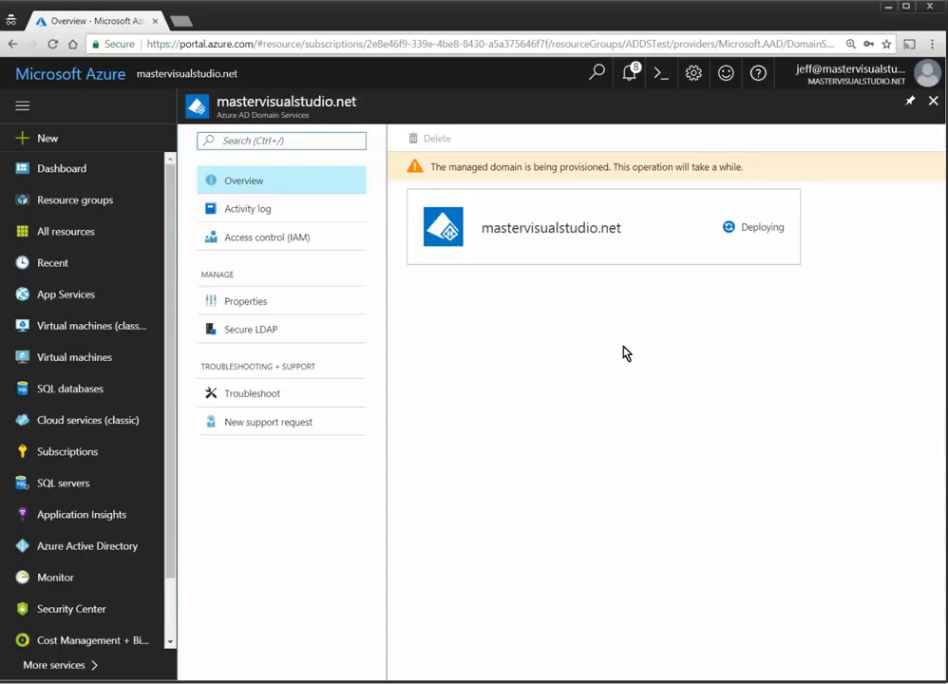
left_click(934, 102)
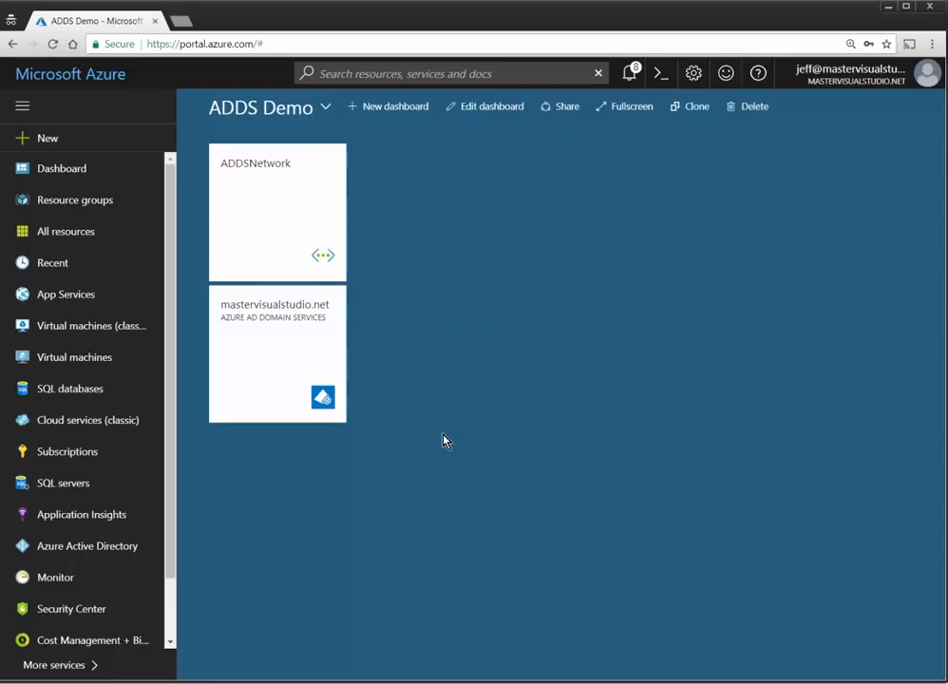
Step: Start a new virtual machine from the Windows Server 2016 Datacenter image under Virtual machines
left_click(69, 359)
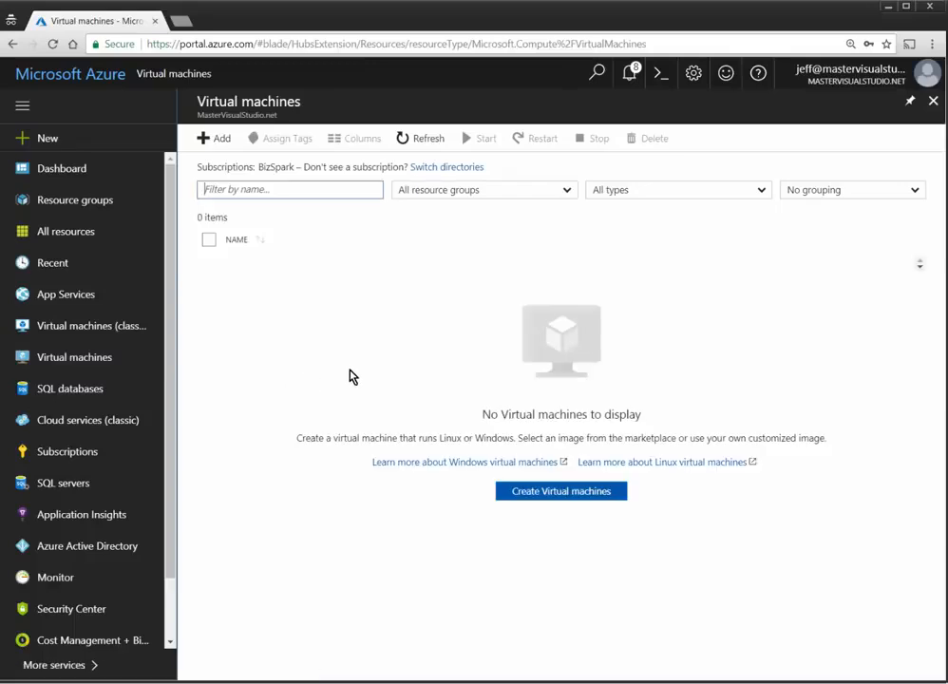
left_click(220, 140)
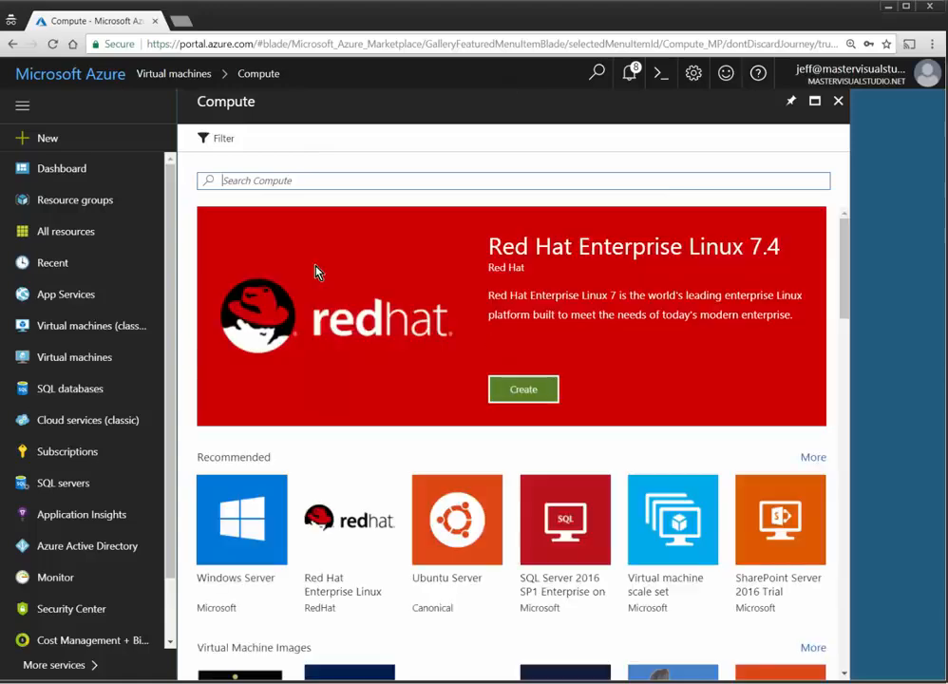
left_click(240, 535)
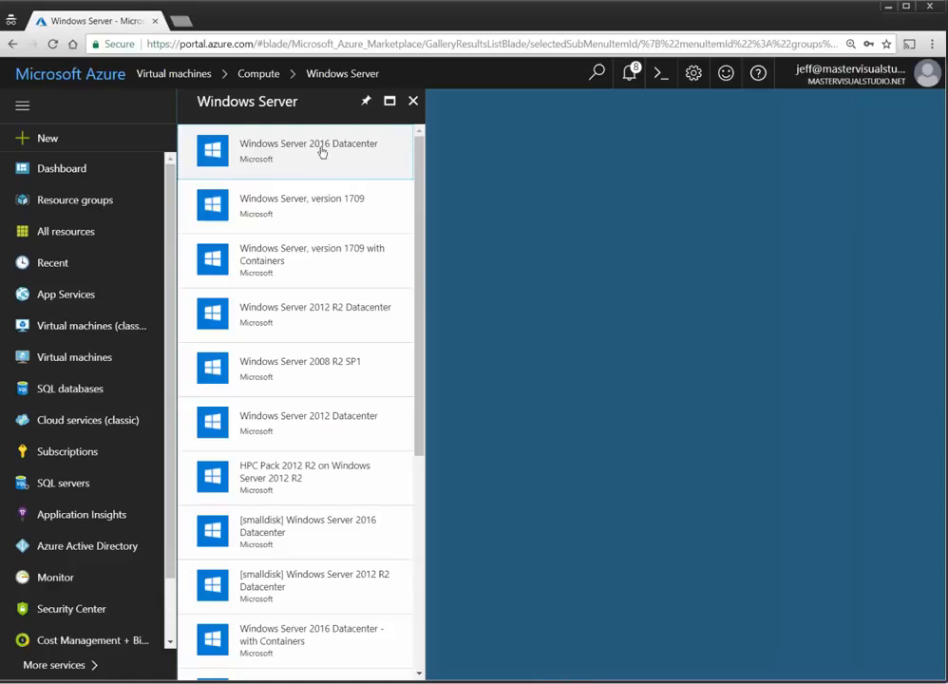
left_click(328, 149)
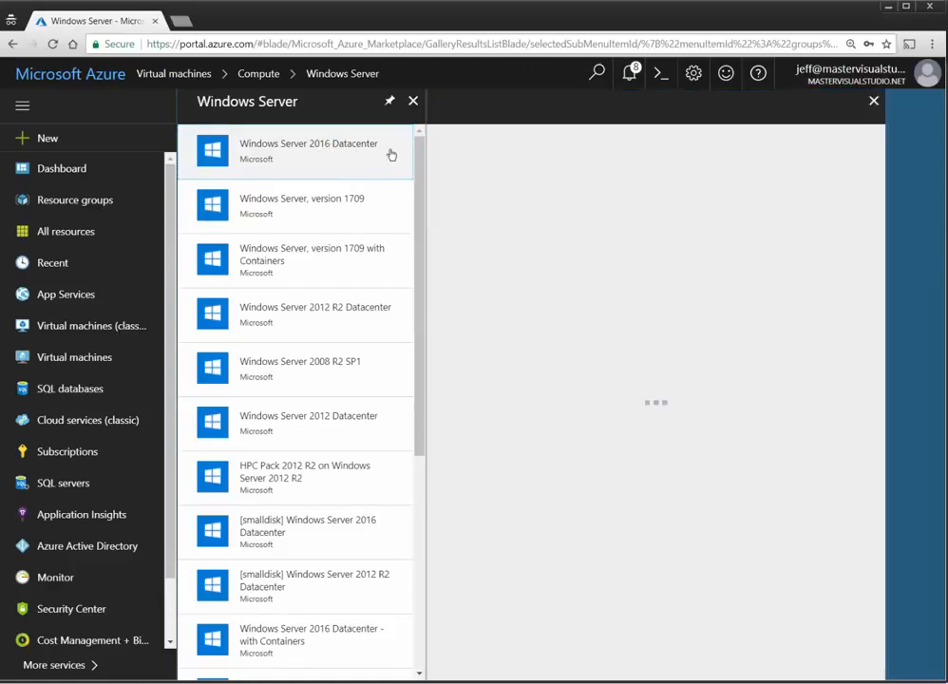
left_click(482, 636)
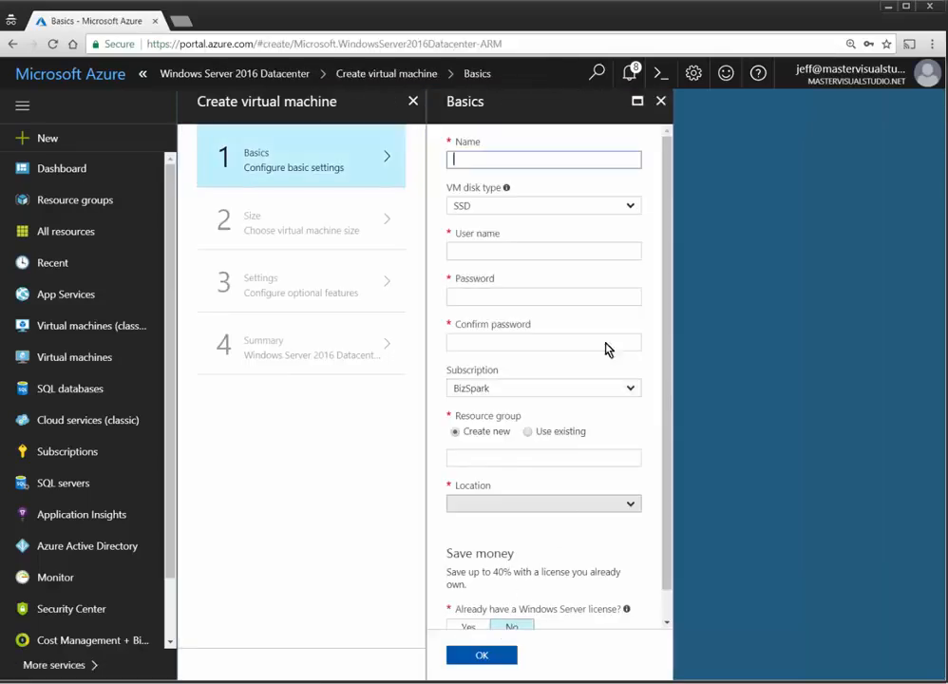
Step: Name the VM ADDSVM1, set its disk type to HDD, and enter the admin user name and password
type("ADDtest")
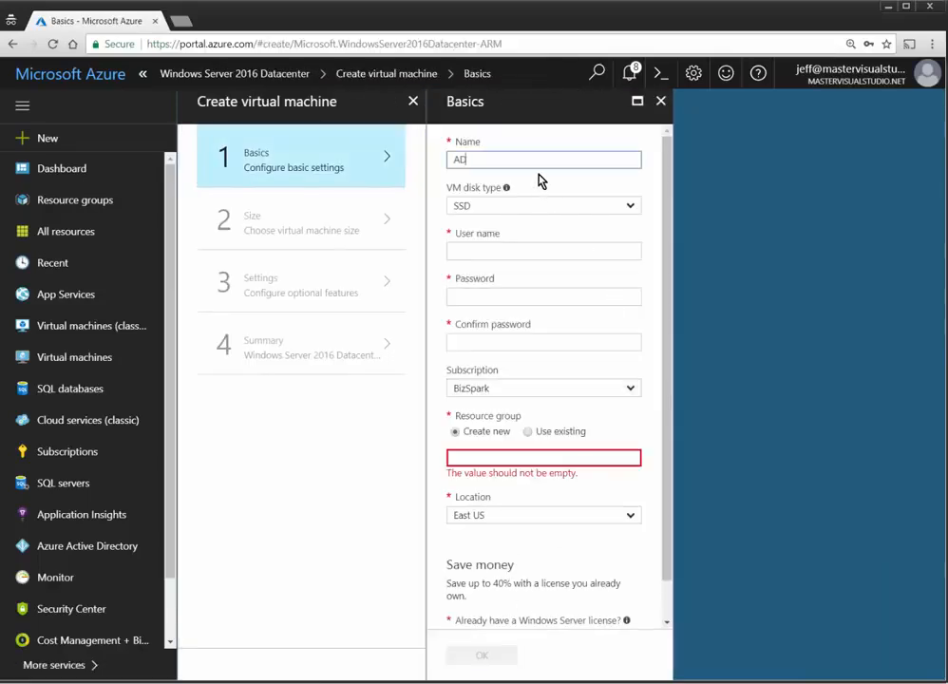
key("BackSpace")
key("BackSpace")
key("BackSpace")
type("DSVM1")
left_click(524, 205)
left_click(492, 244)
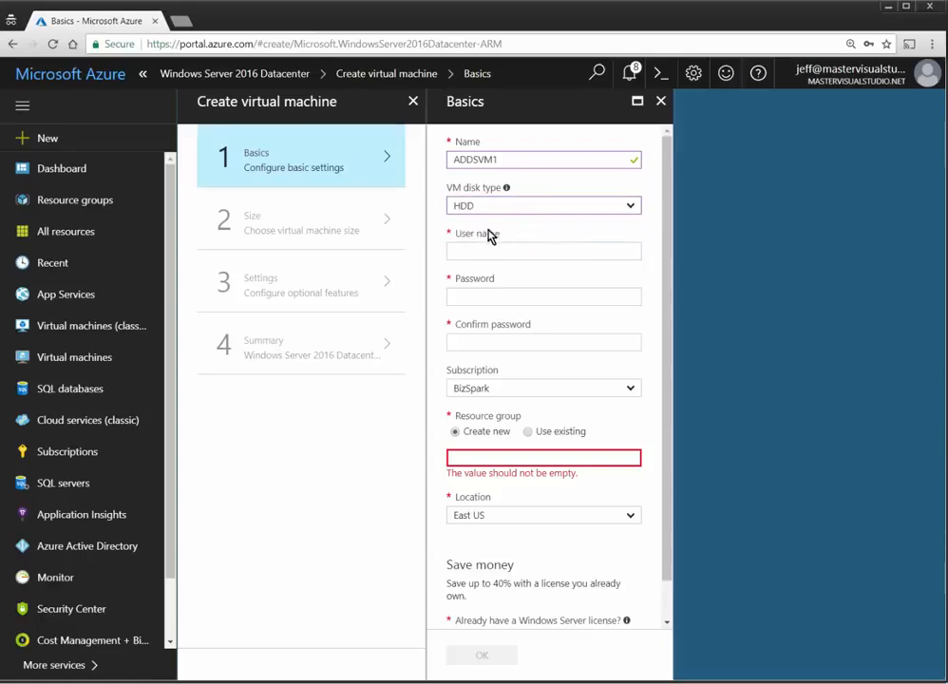
left_click(545, 249)
key("Tab")
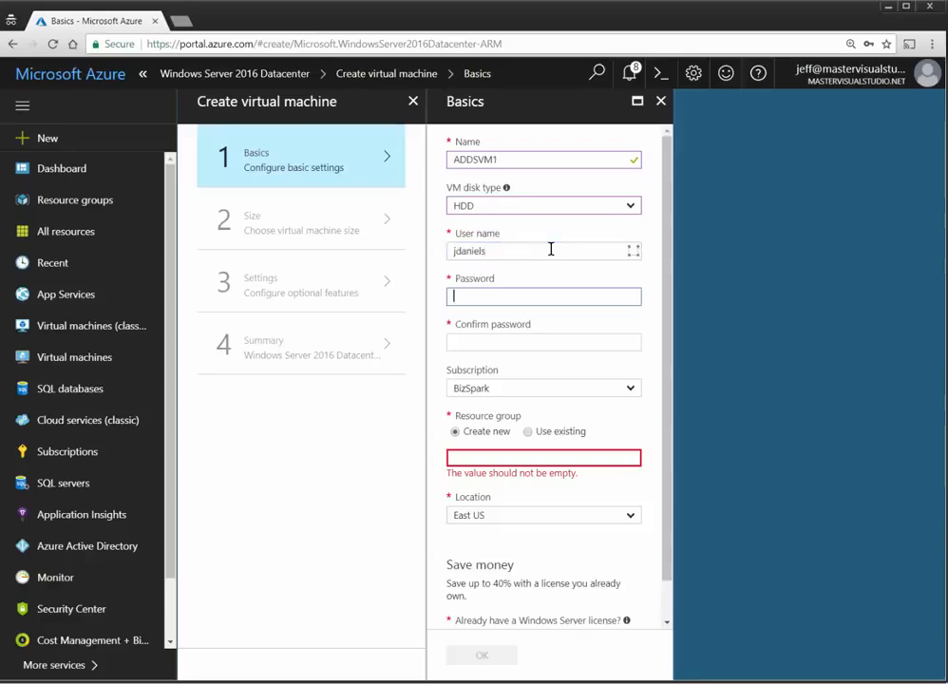
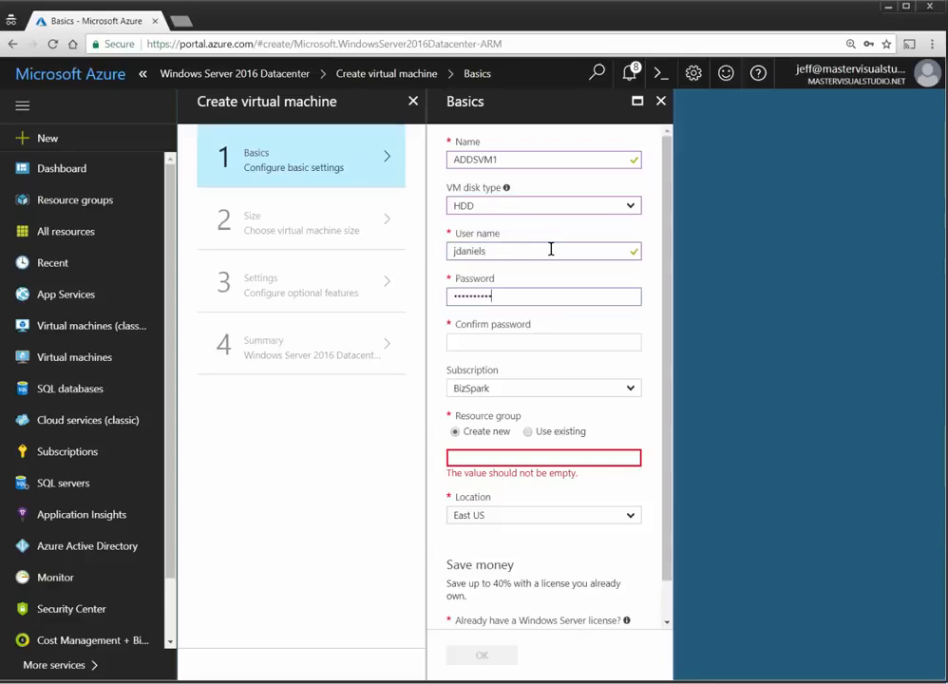
key("Tab")
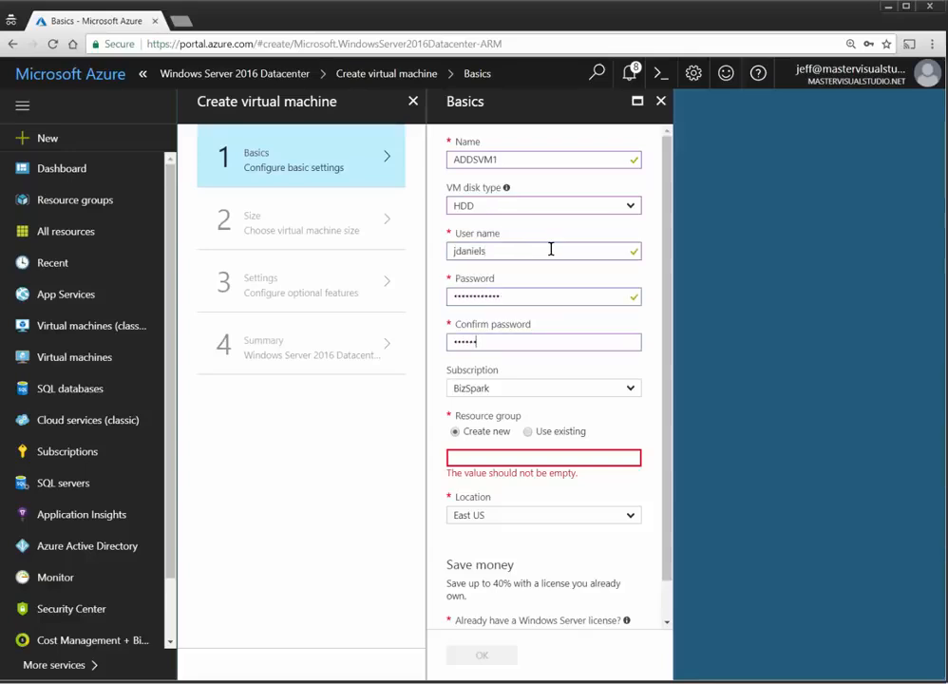
key("Tab")
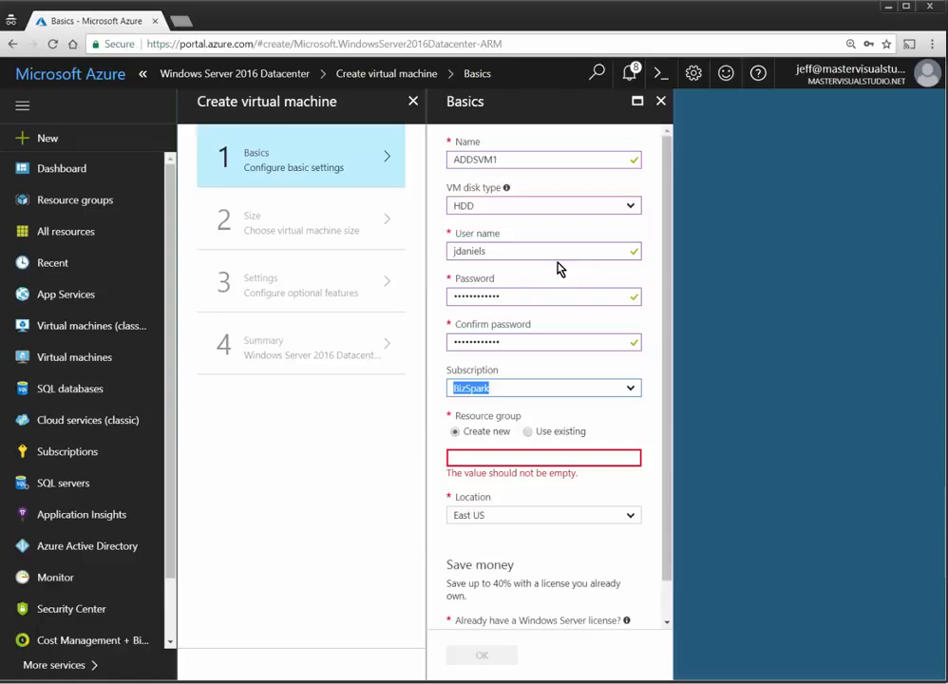
Step: Place ADDSVM1 in the existing ADDSTest resource group and confirm the basics
left_click(548, 434)
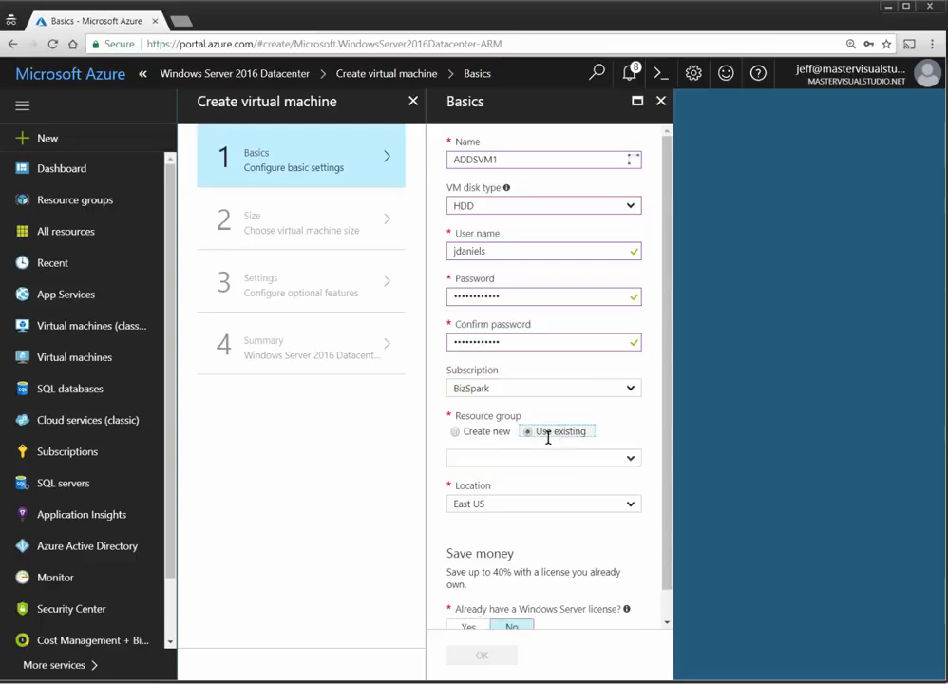
left_click(631, 458)
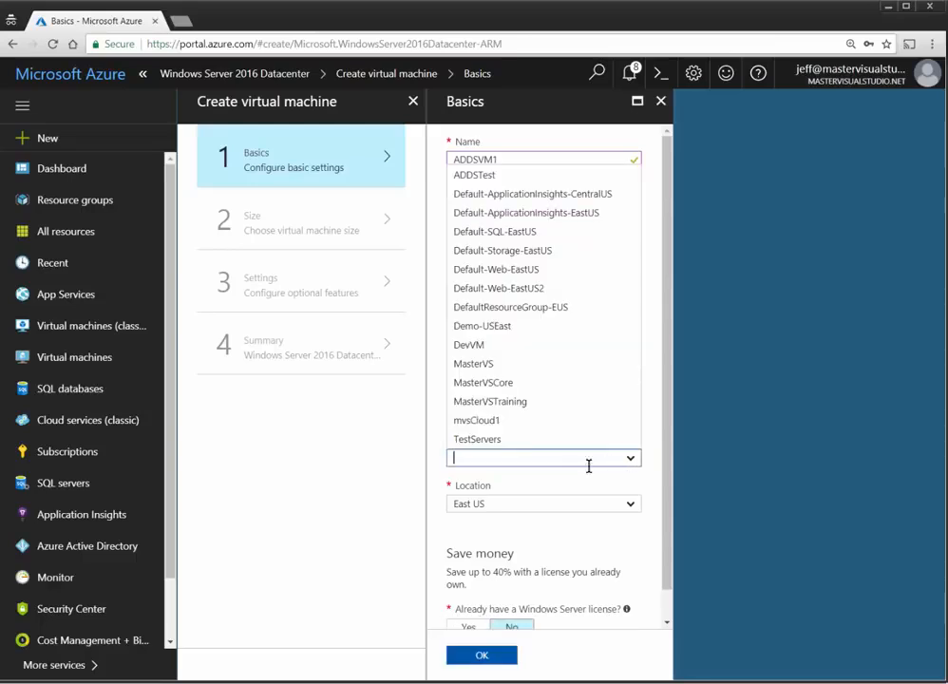
left_click(501, 178)
scroll(625, 497, "down", 1)
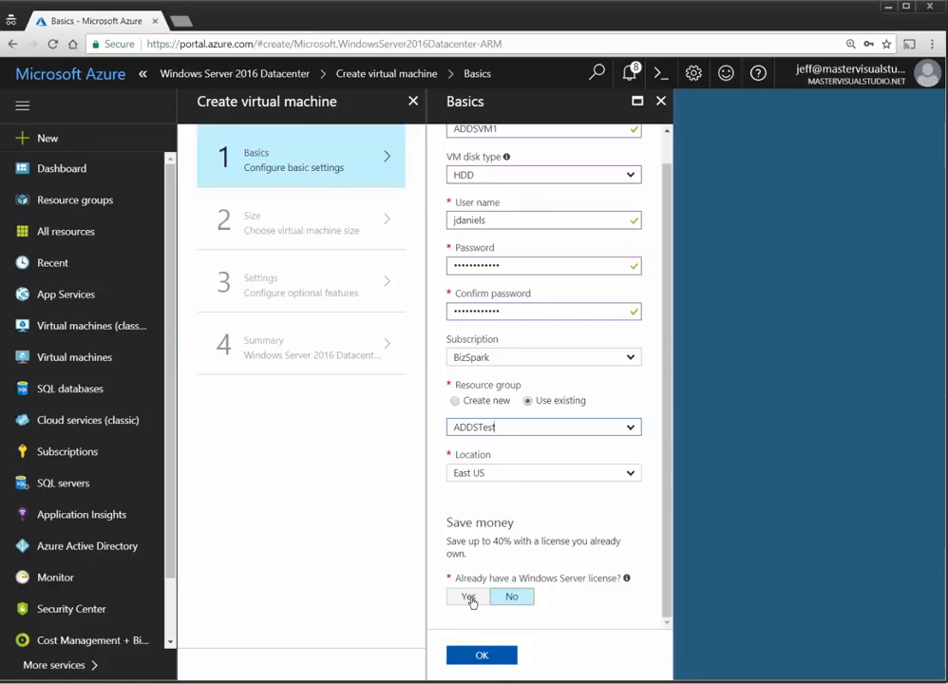
left_click(483, 655)
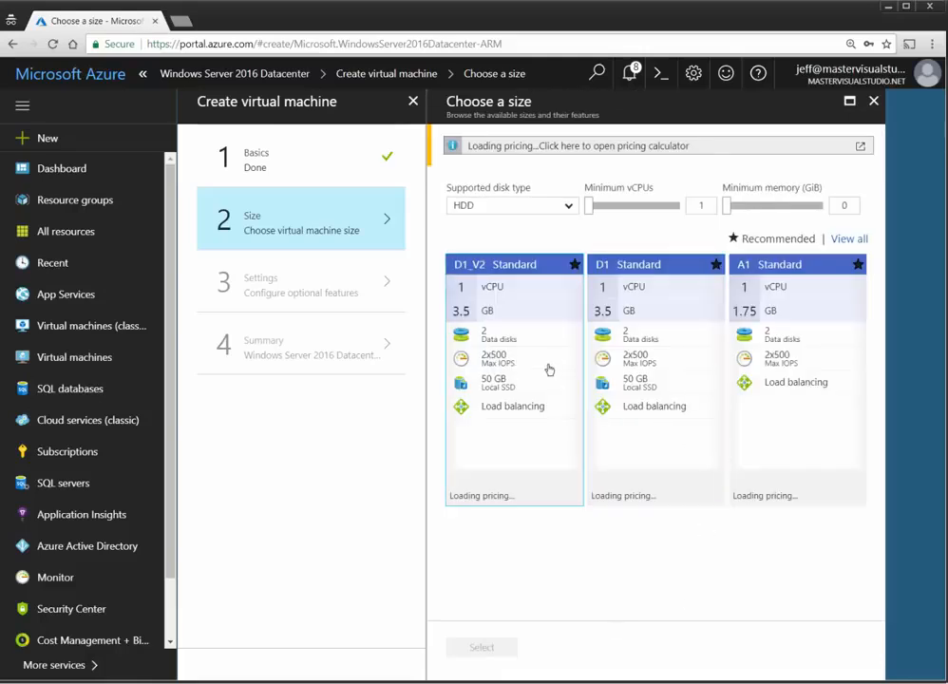
Step: Choose the D1_V2 Standard size and keep DefaultSubnet as the VM's subnet
left_click(548, 367)
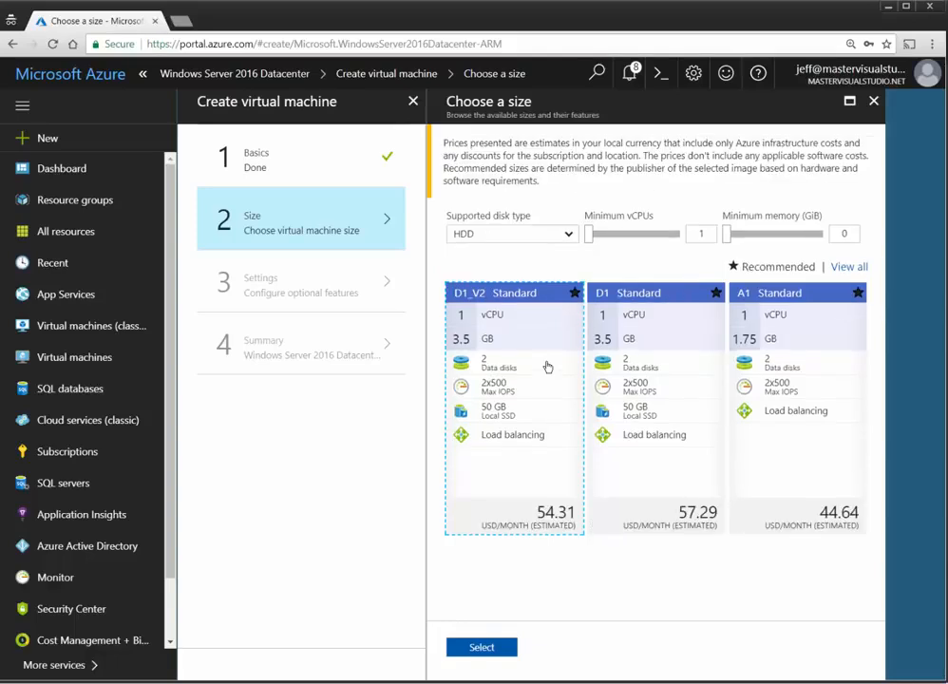
left_click(481, 649)
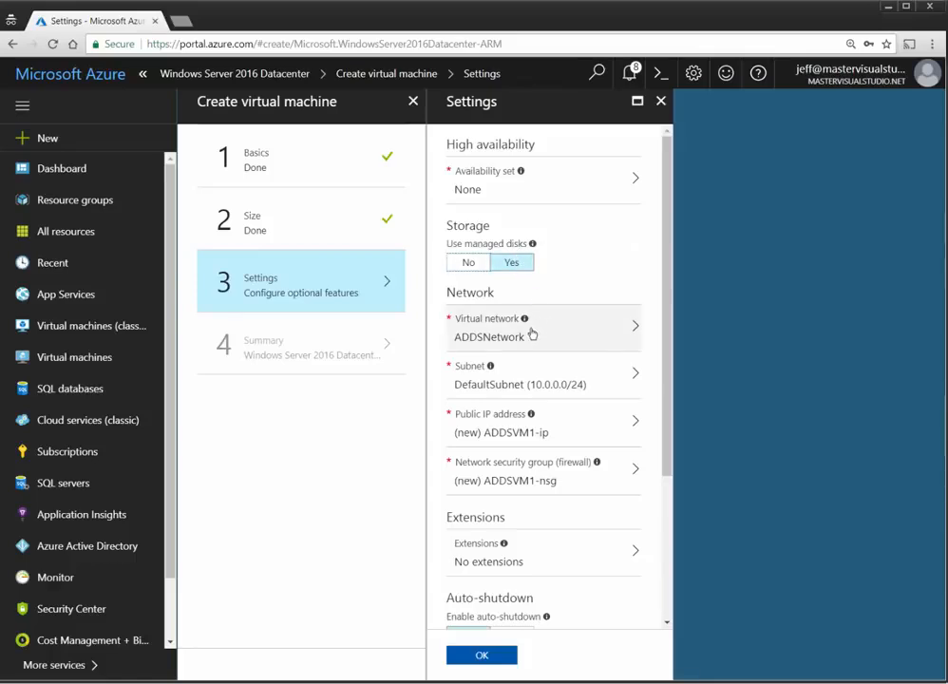
left_click(641, 381)
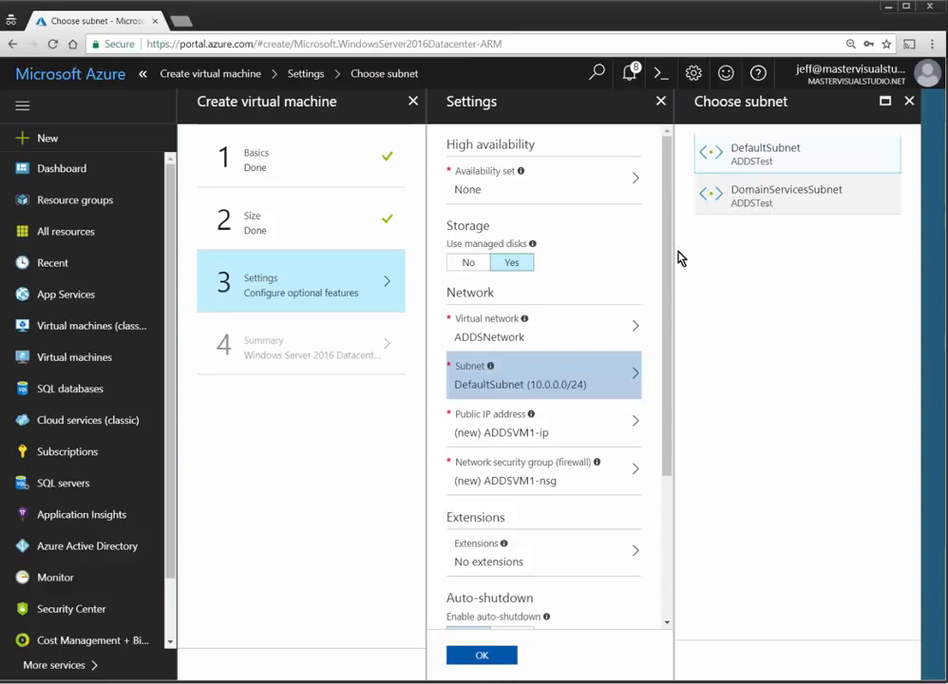
left_click(777, 156)
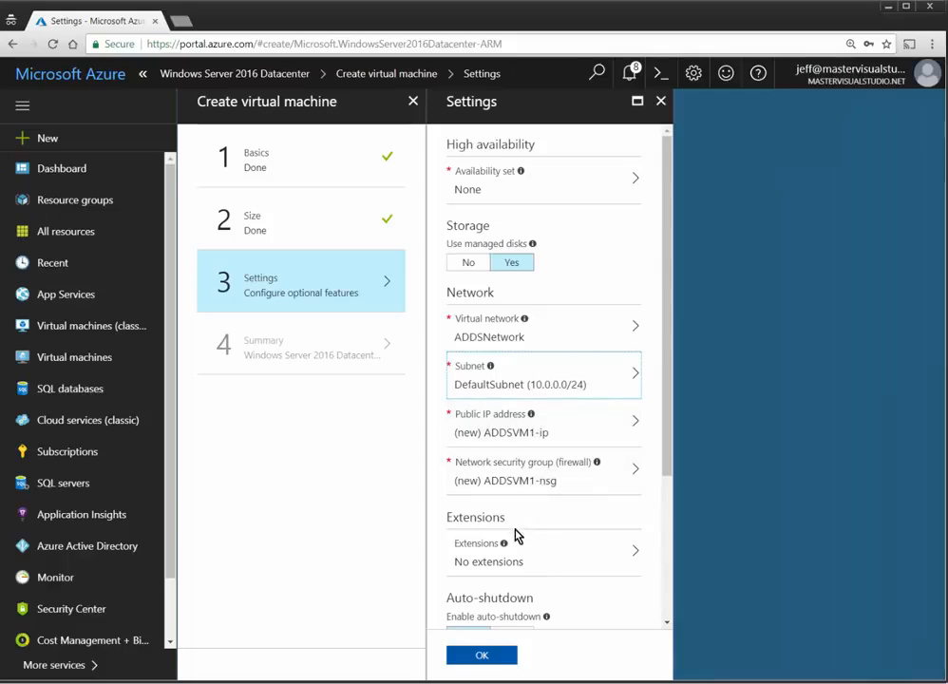
Step: Disable boot diagnostics and create the ADDSVM1 virtual machine
scroll(543, 565, "down", 3)
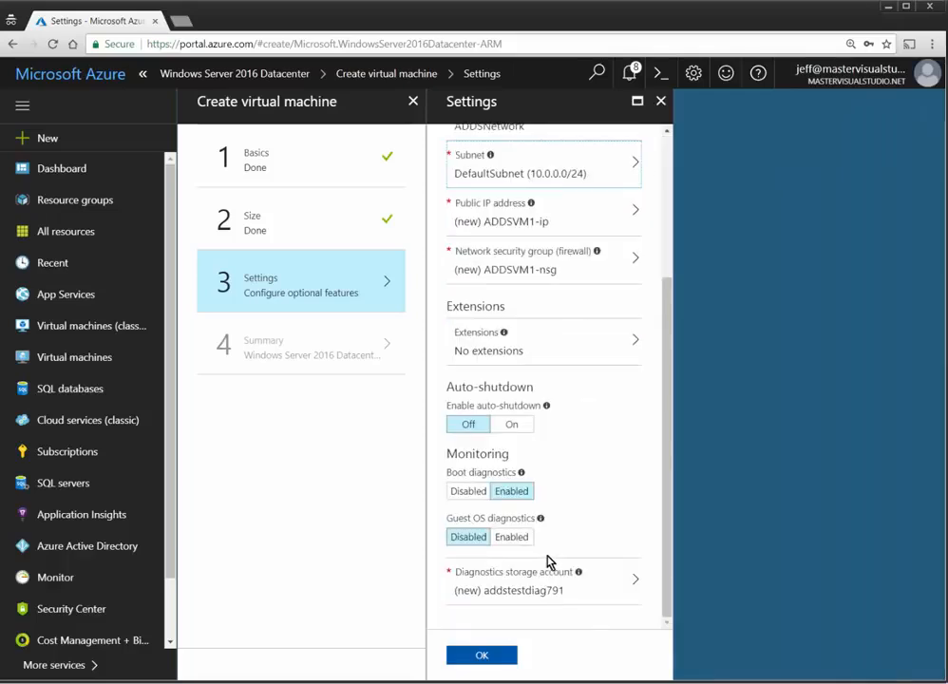
left_click(461, 493)
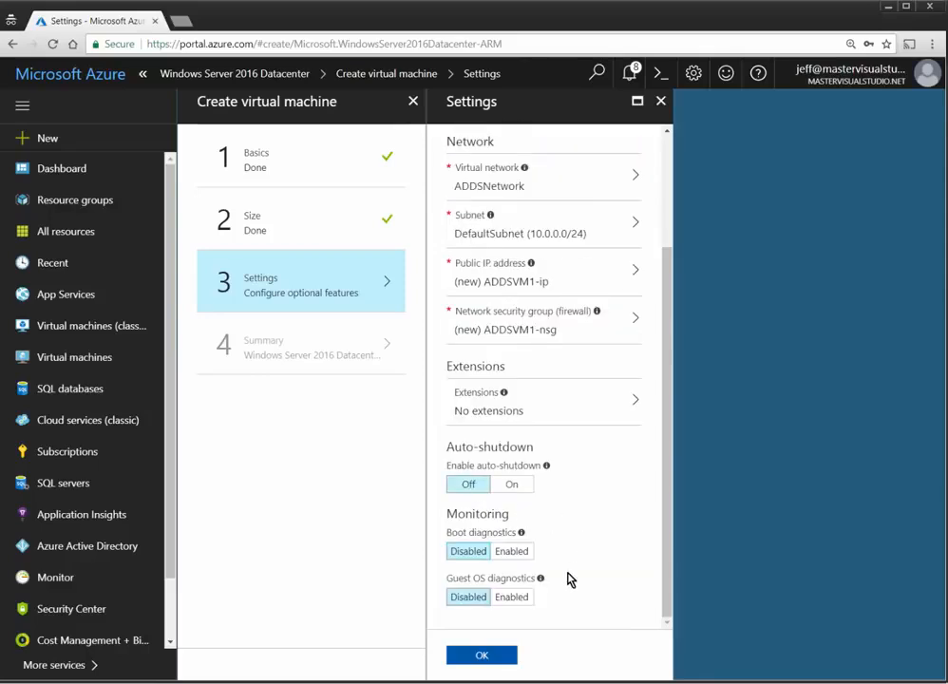
left_click(499, 660)
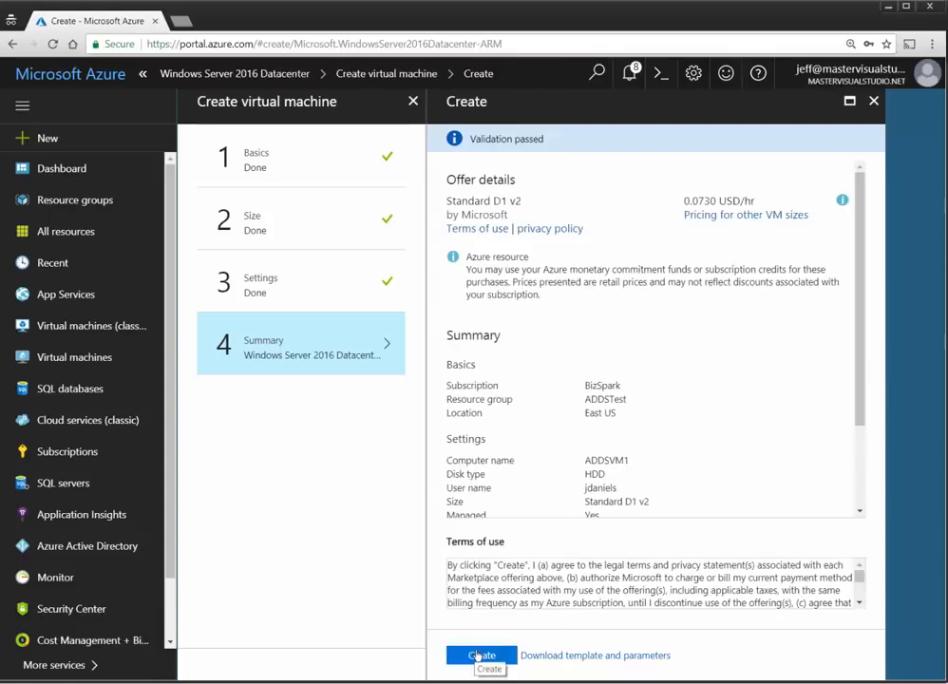
left_click(480, 656)
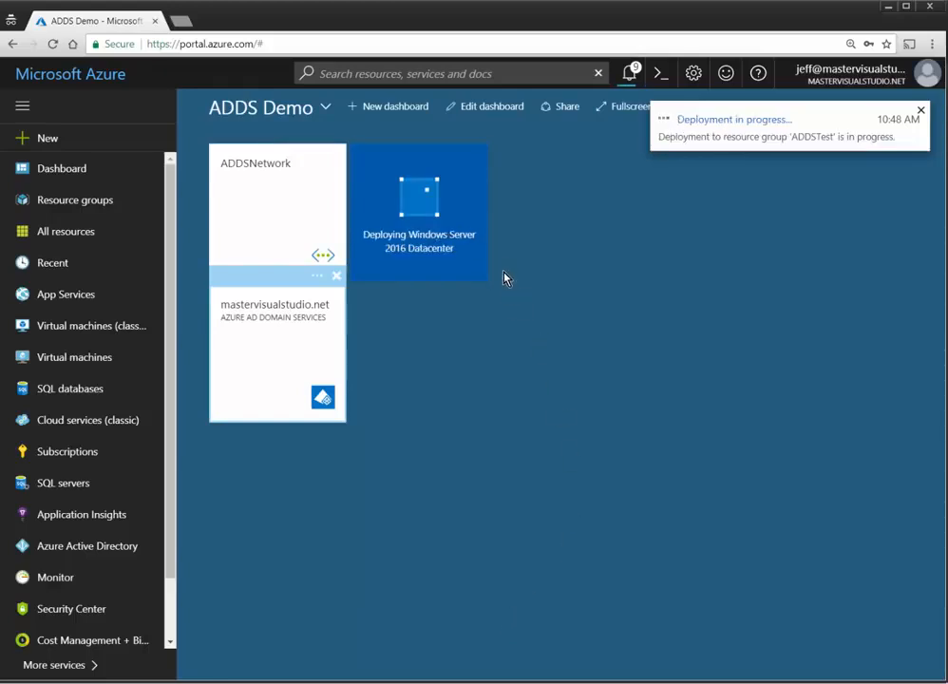
Step: Start another VM from the Windows Server 2016 Datacenter image
left_click(57, 358)
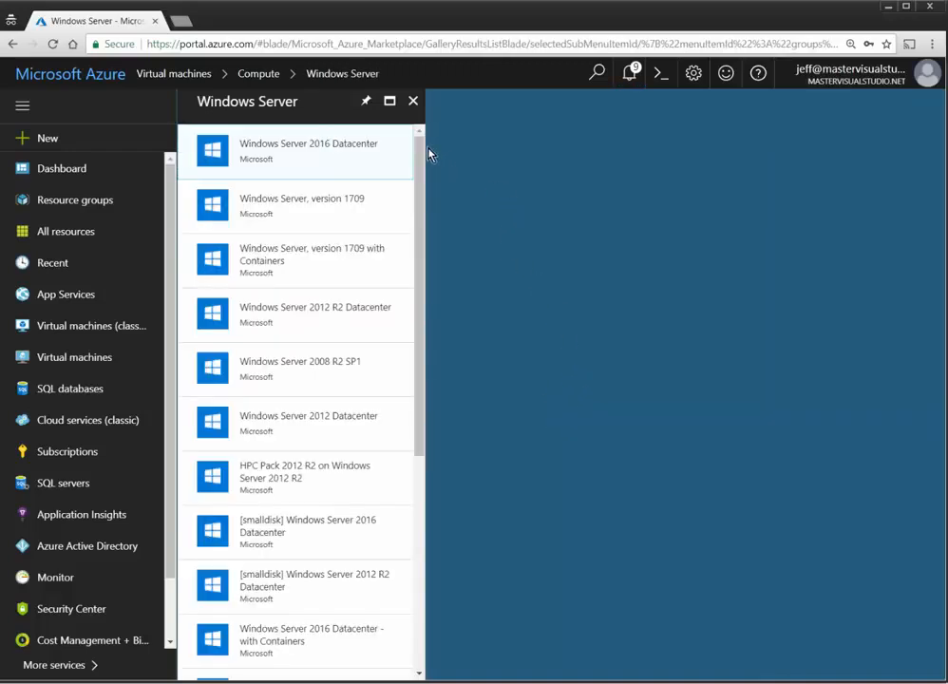
left_click(361, 155)
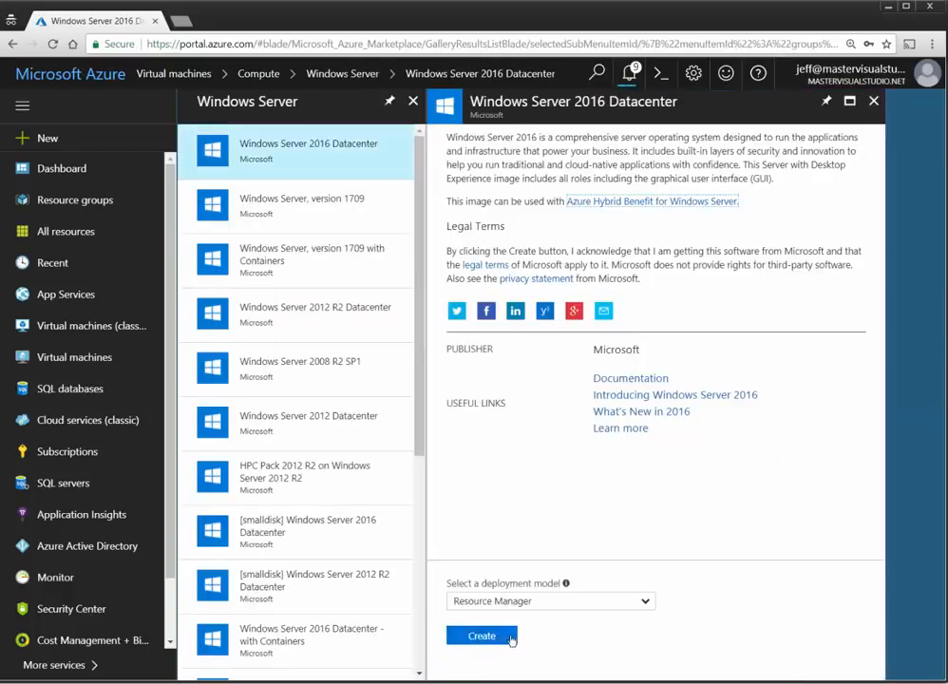
left_click(510, 639)
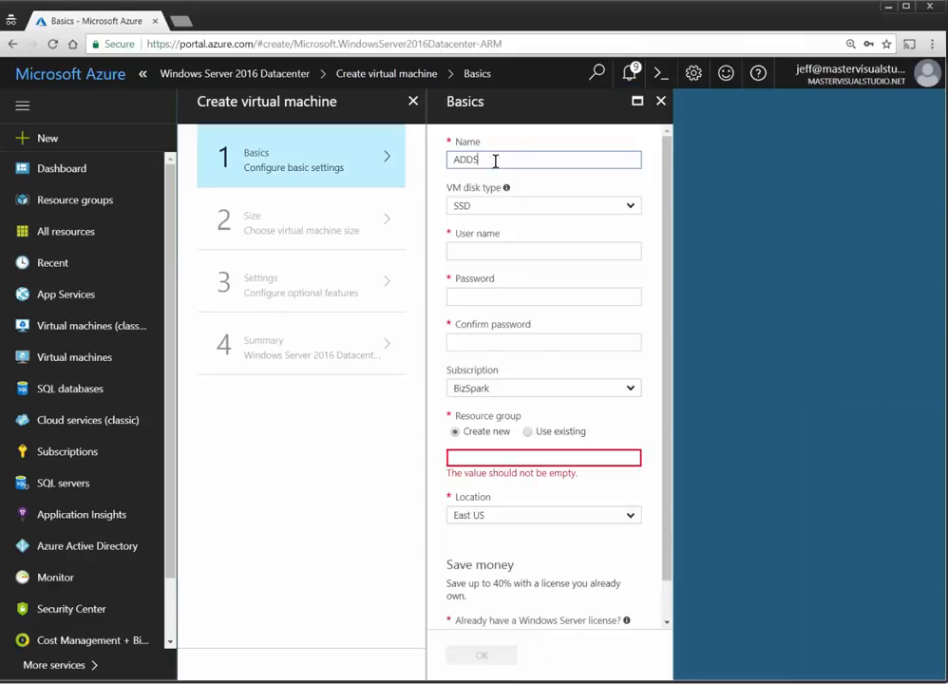
Step: Set the VM disk type to HDD and enter the admin user name and passwords
left_click(538, 209)
left_click(506, 244)
left_click(494, 253)
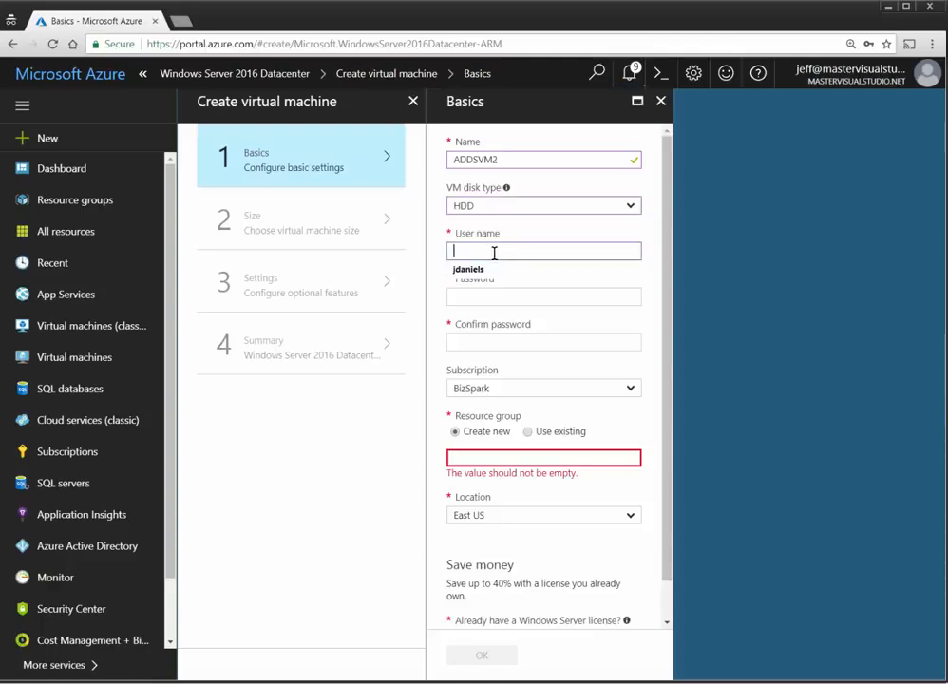
type("jdaniels")
key("Tab")
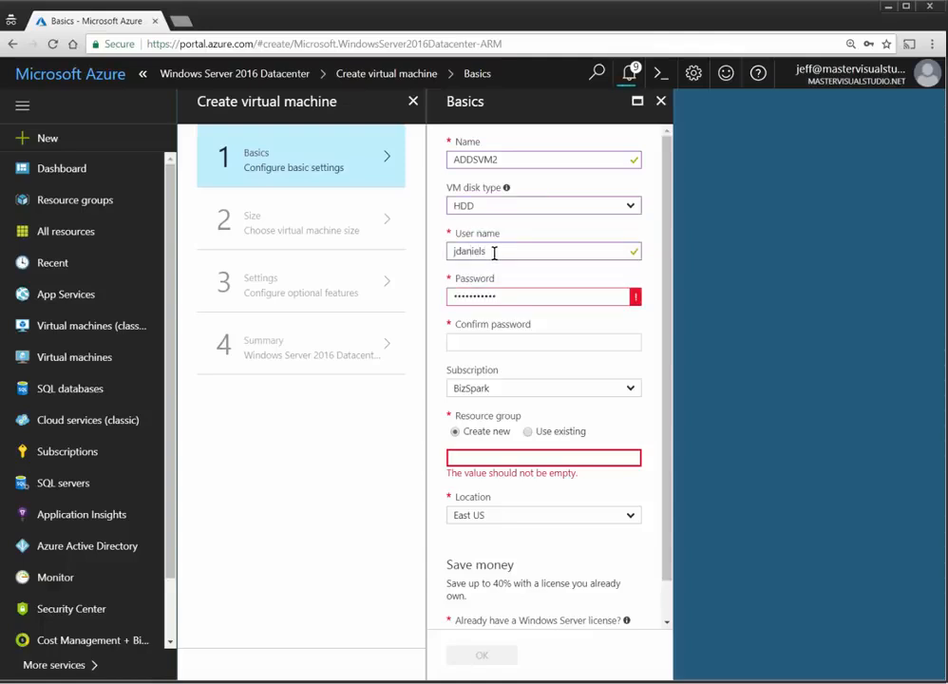
key("Tab")
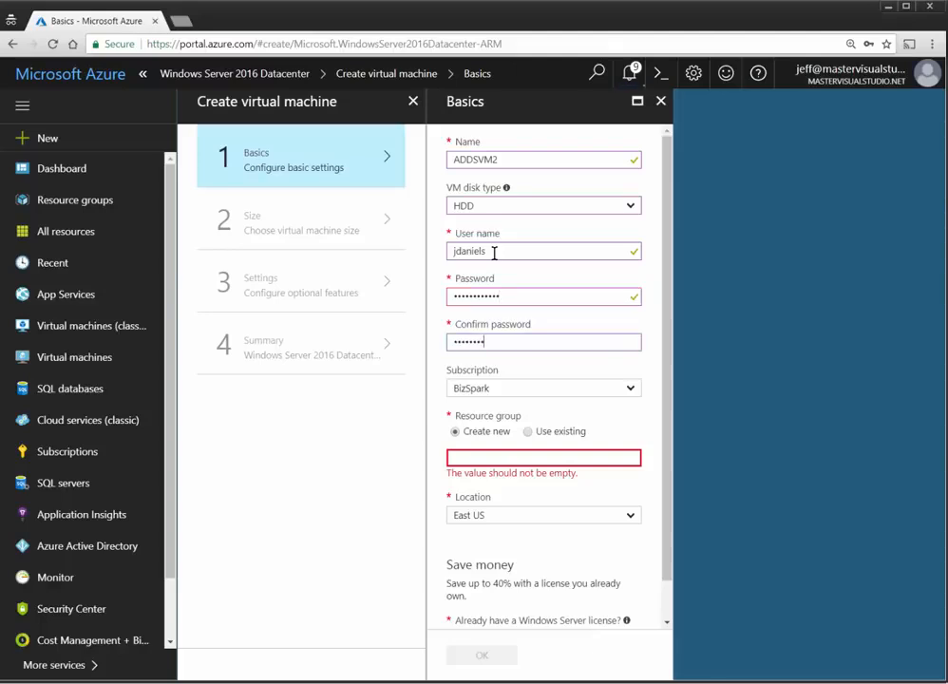
key("Tab")
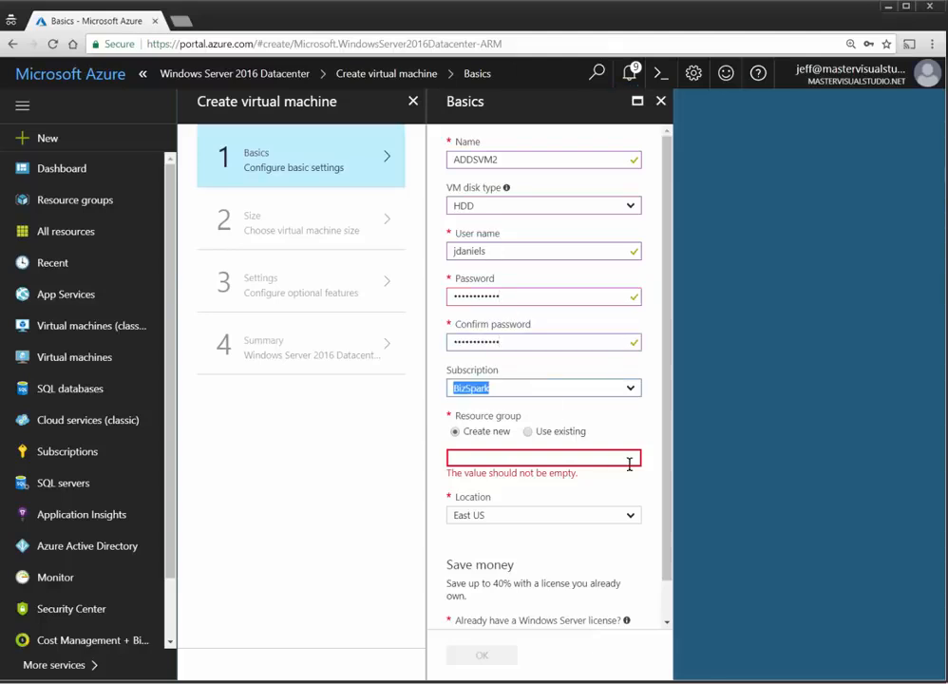
Step: Use the existing ADDSTest resource group for ADDSVM2 and confirm the basics
left_click(582, 434)
left_click(627, 454)
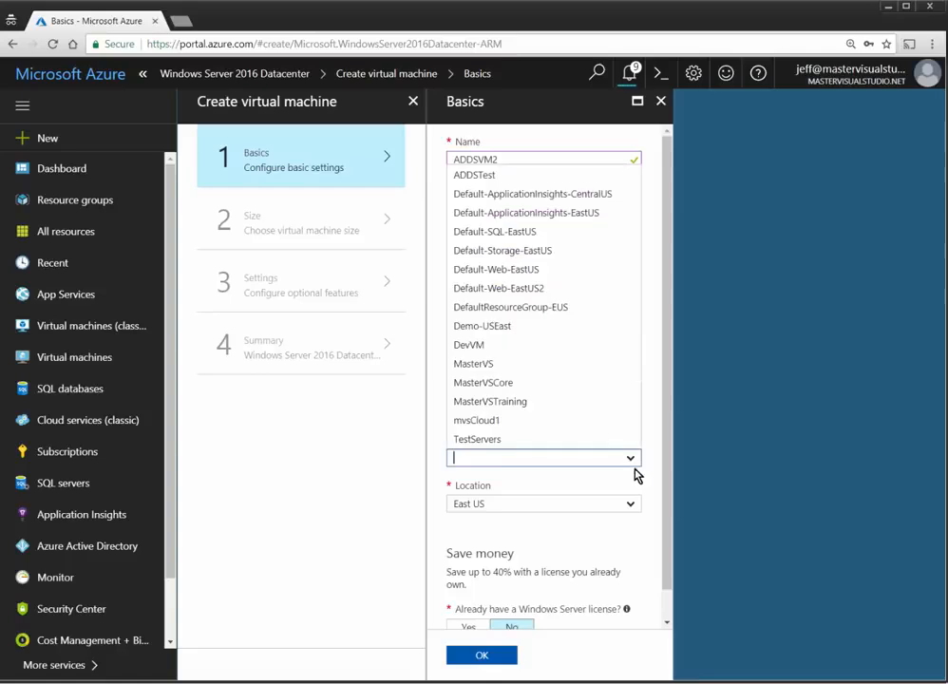
left_click(494, 177)
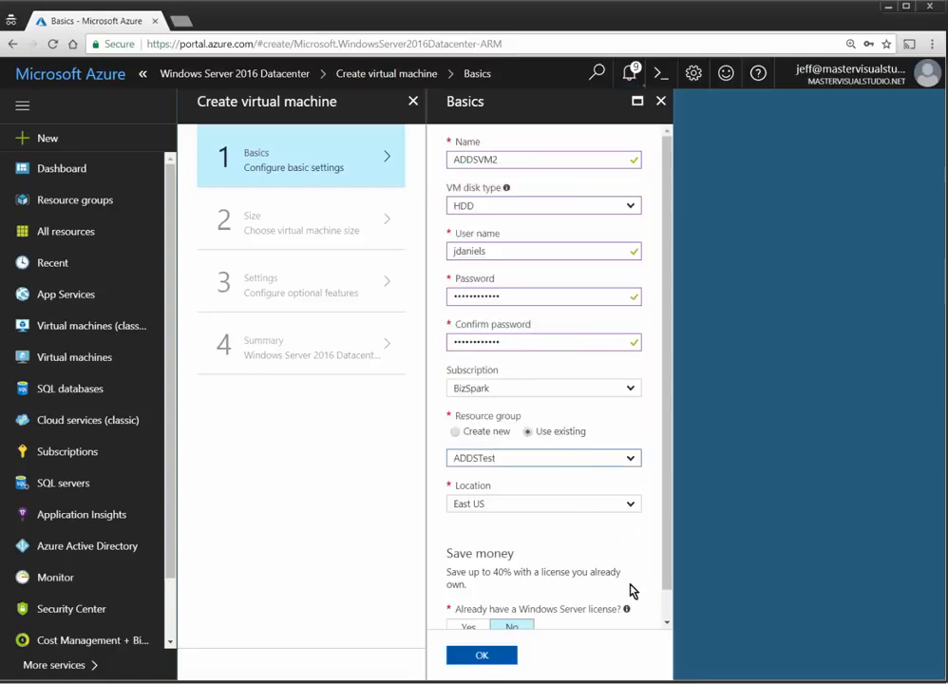
scroll(629, 589, "down", 1)
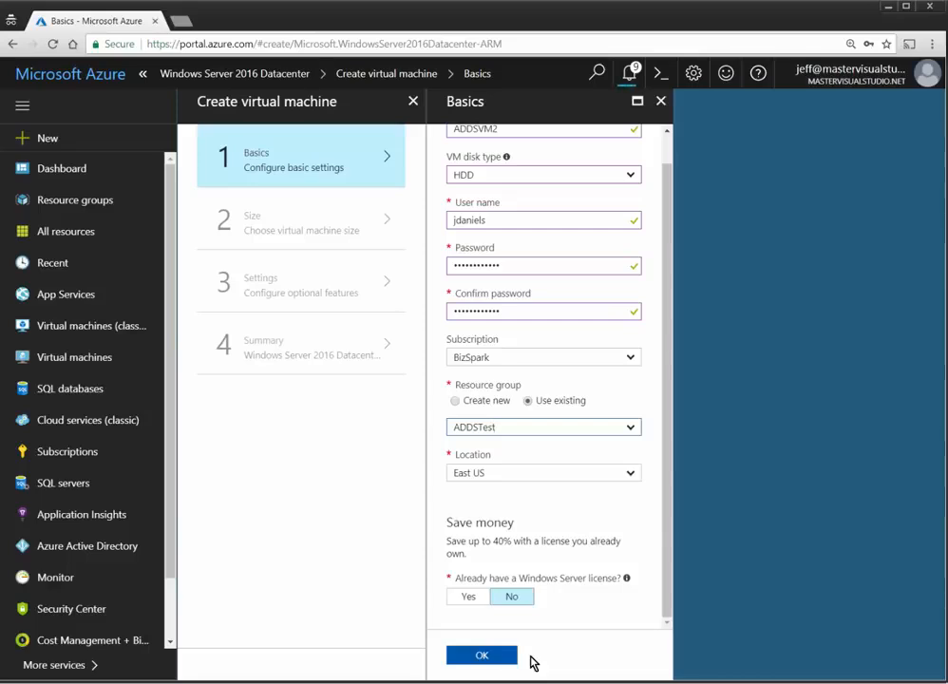
left_click(509, 660)
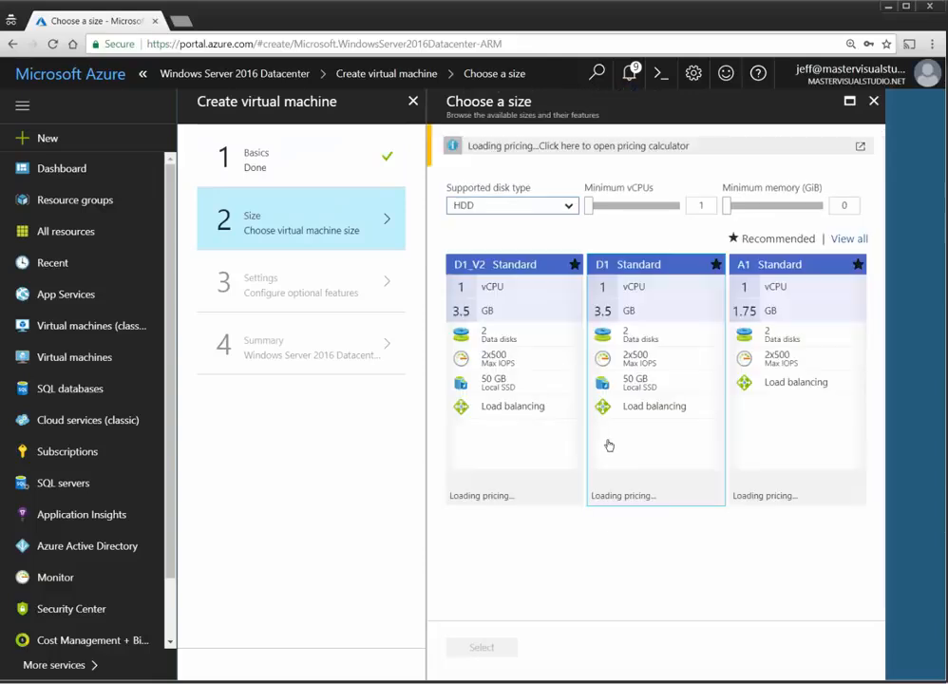
Step: Give ADDSVM2 the D1_V2 Standard size and reuse ADDSVM1-nsg as its network security group
left_click(518, 380)
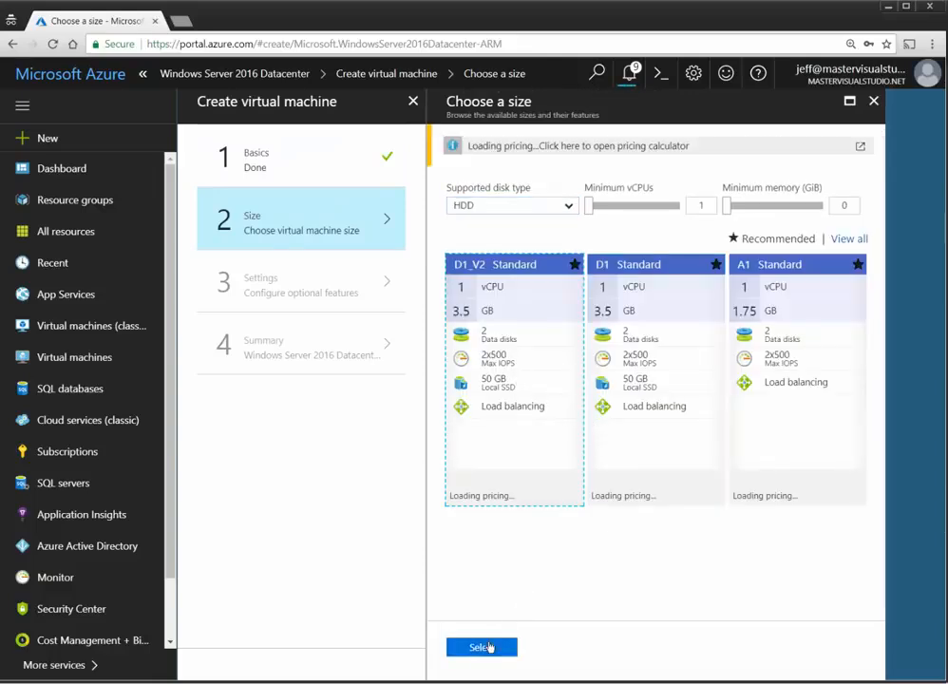
left_click(482, 647)
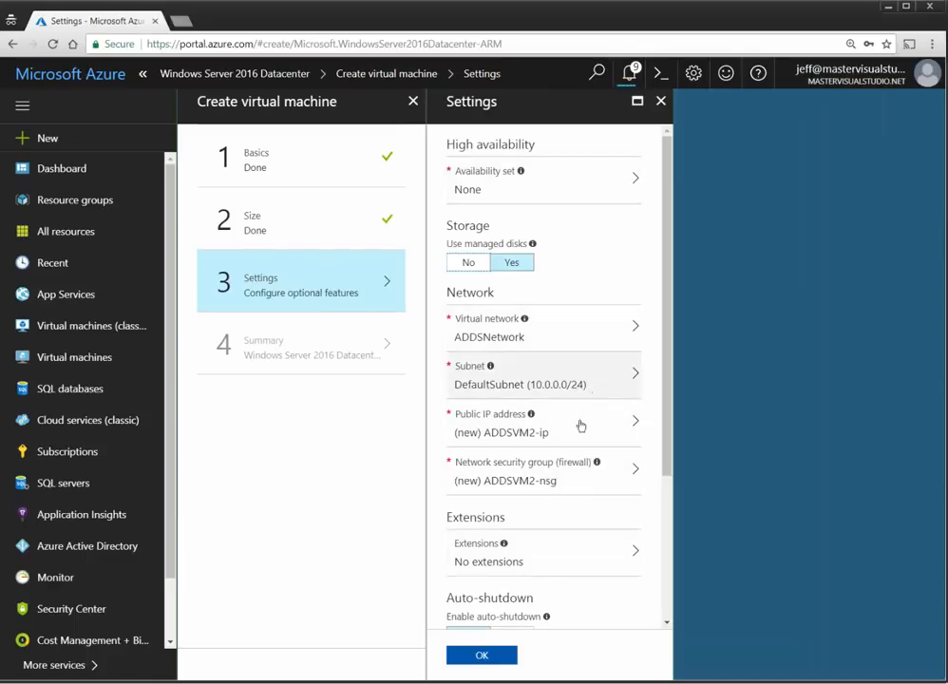
left_click(577, 479)
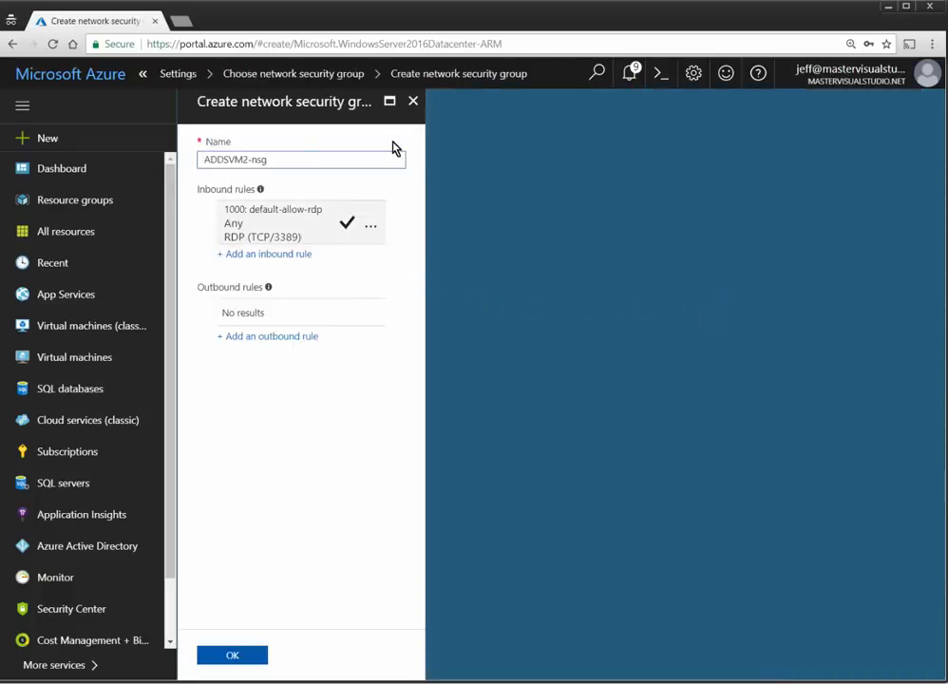
left_click(414, 101)
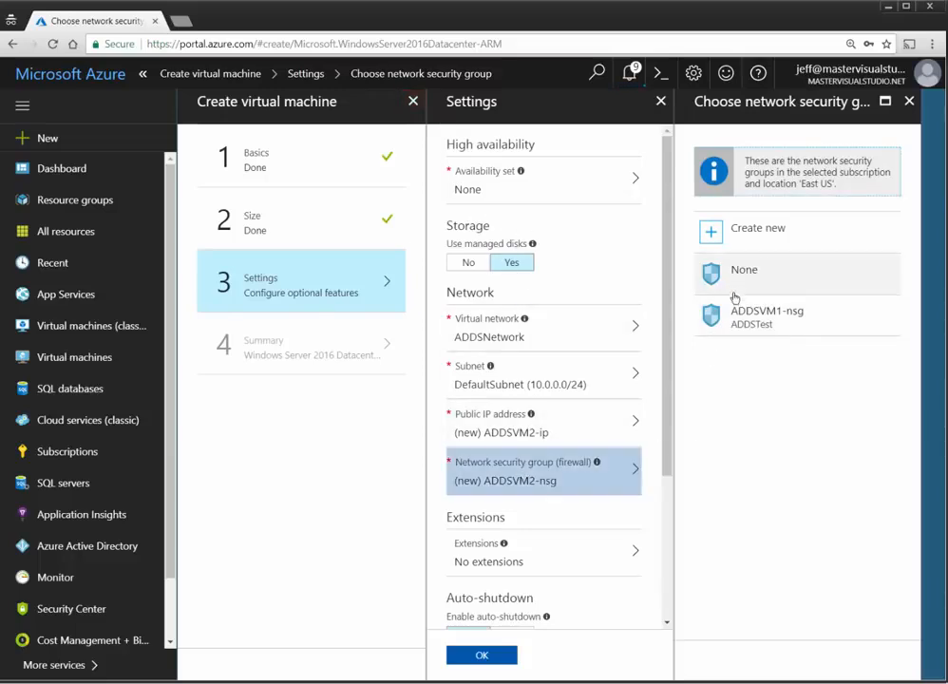
left_click(756, 324)
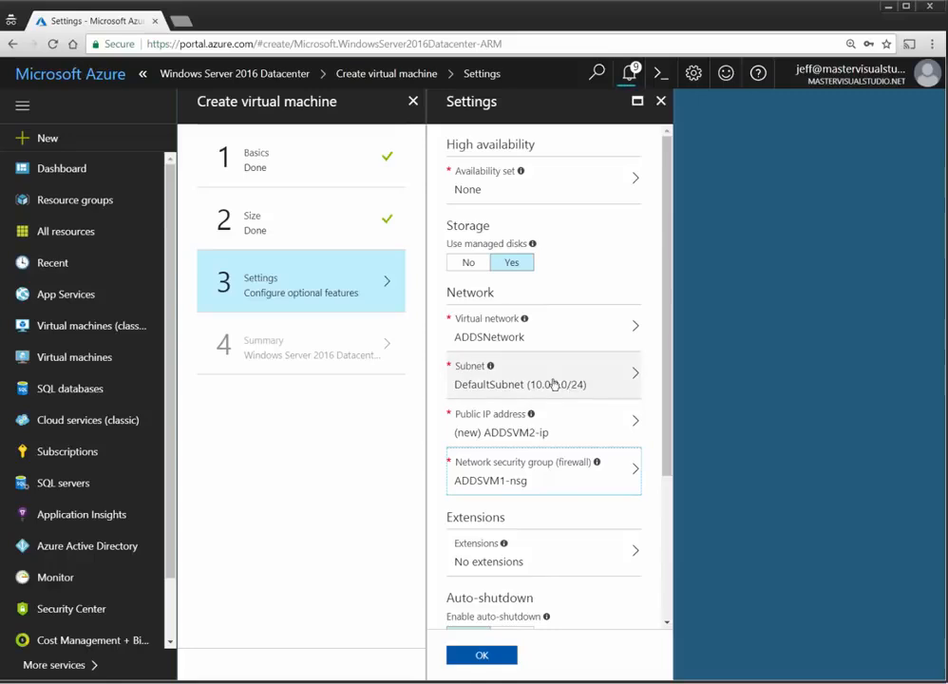
Step: Disable boot diagnostics for ADDSVM2 and create the virtual machine
scroll(546, 584, "down", 3)
left_click(472, 491)
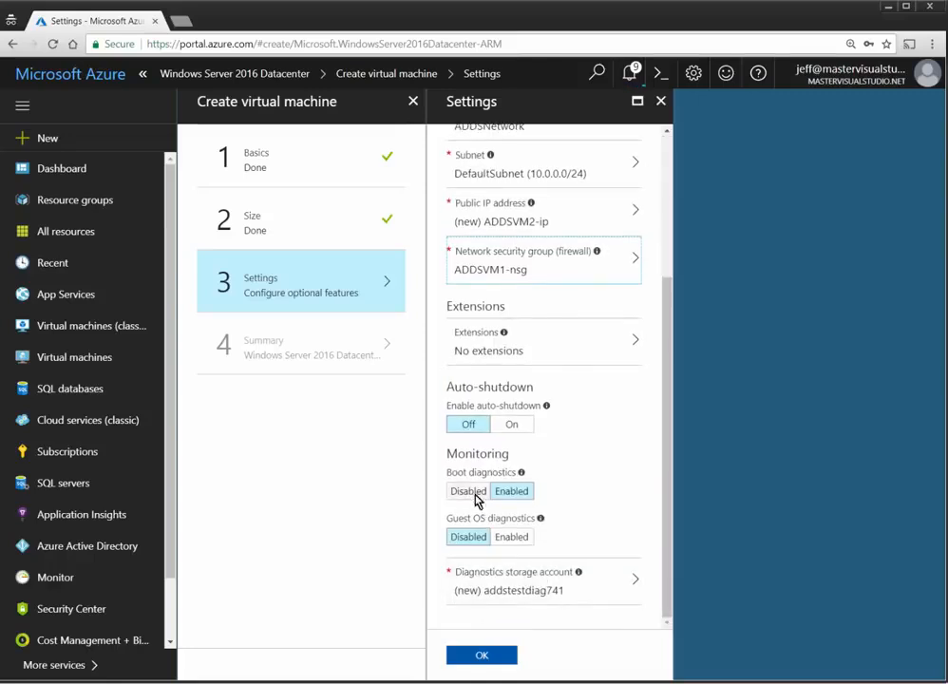
left_click(483, 653)
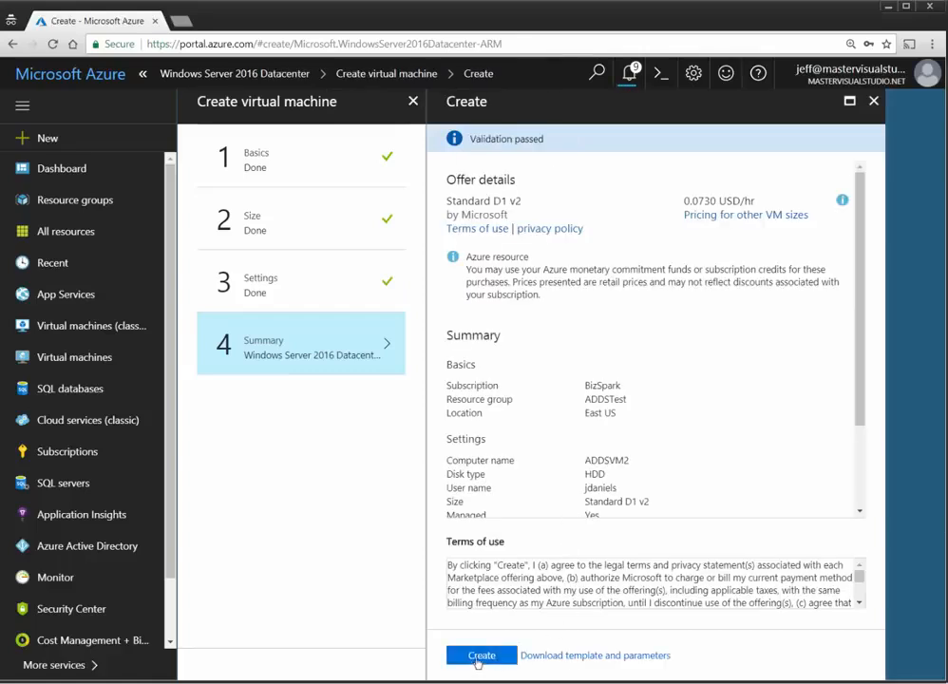
left_click(481, 656)
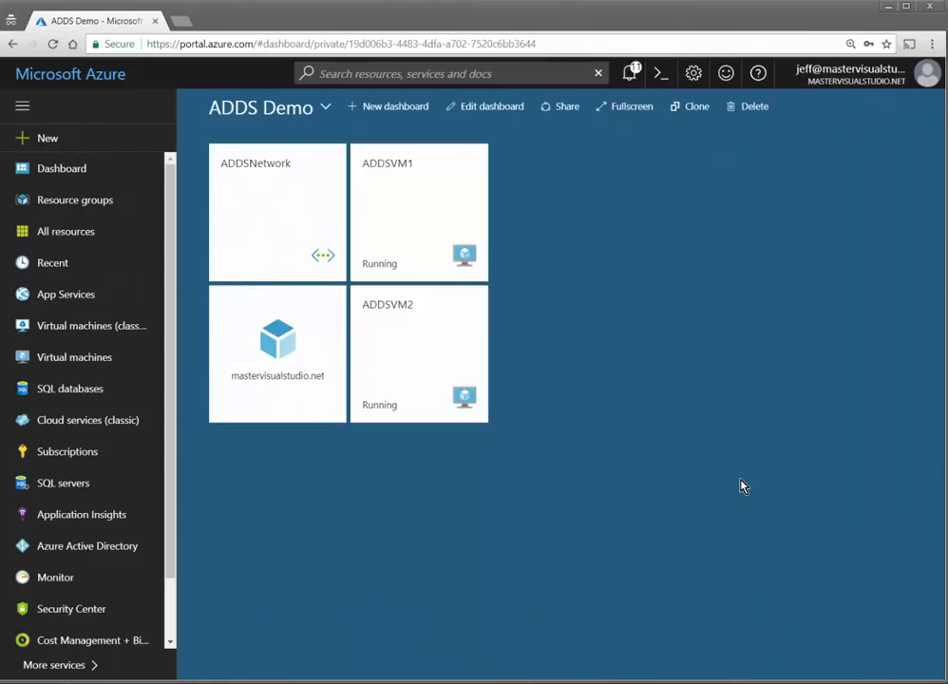
Step: Open the mastervisualstudio.net tile to see the Running domain and its DNS addresses 10.0.1.5 and 10.0.1.4
mouse_move(248, 207)
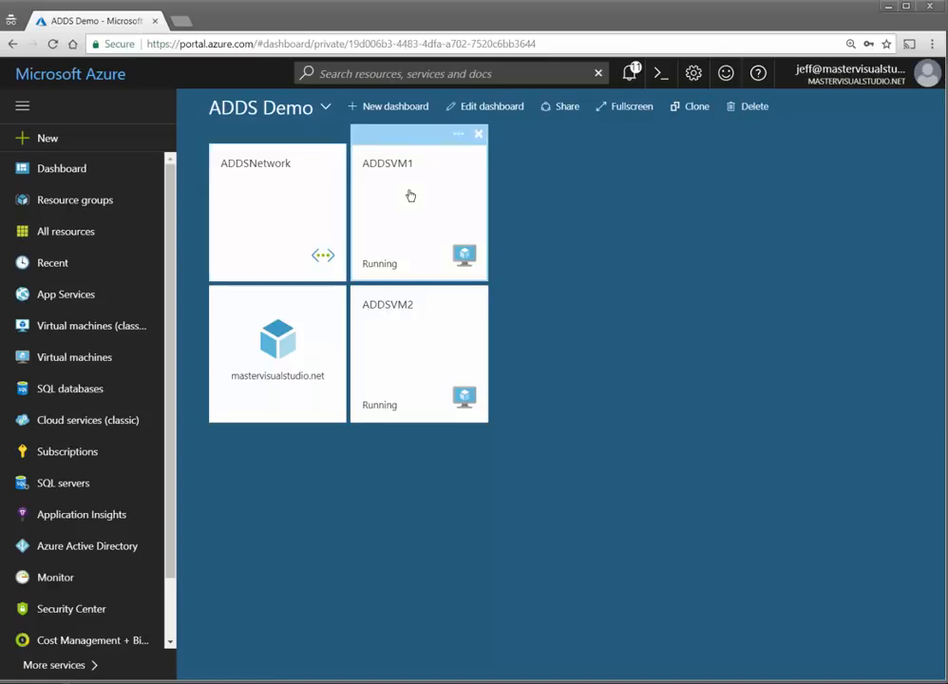
left_click(268, 398)
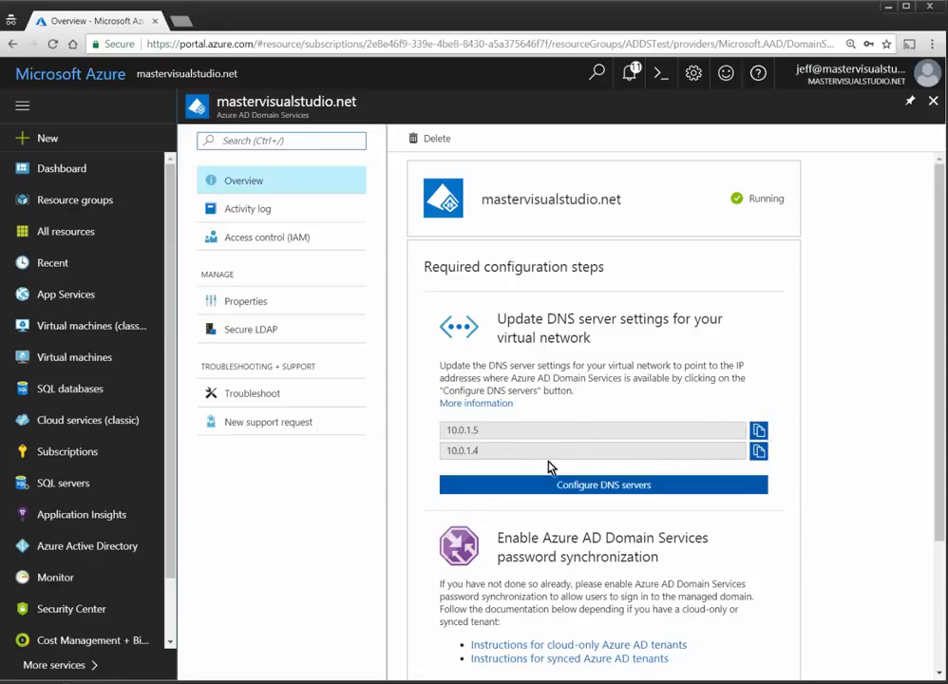
Step: Set ADDSNetwork's custom DNS servers to 10.0.1.4 and 10.0.1.5 and save them
left_click(758, 452)
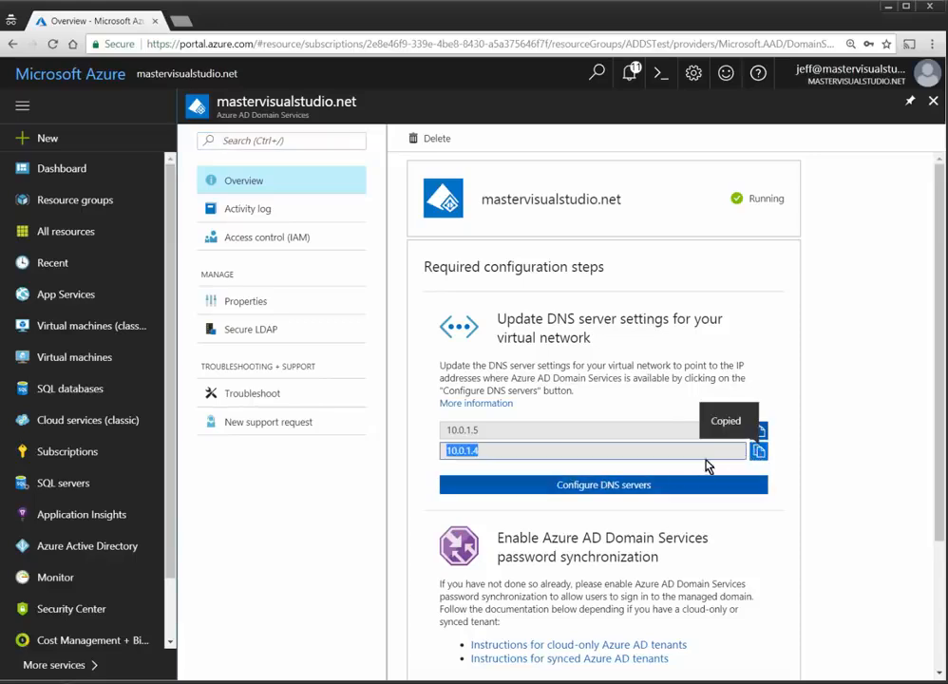
left_click(615, 488)
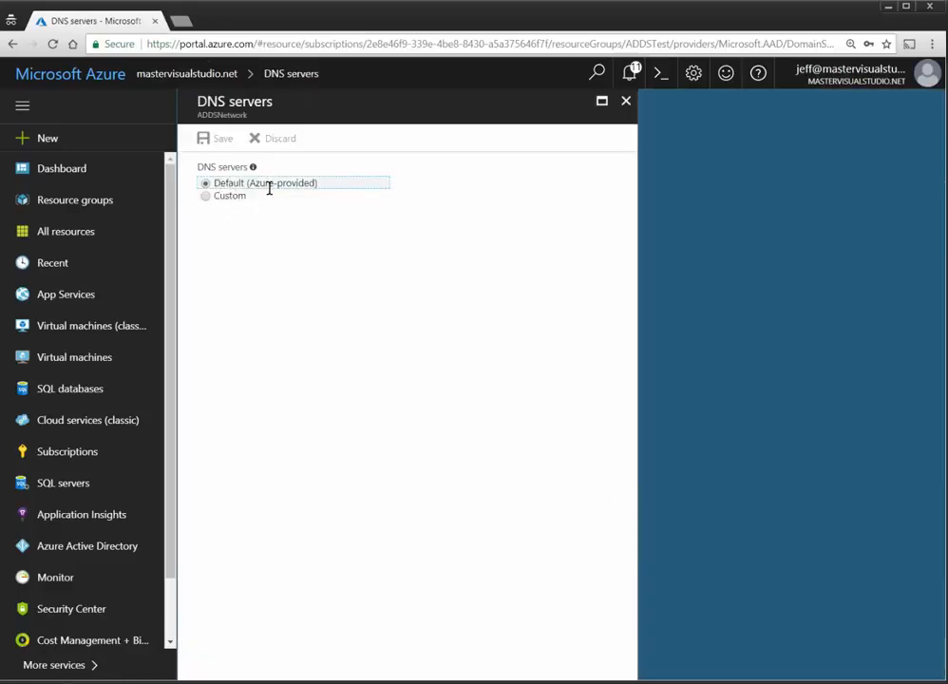
left_click(207, 197)
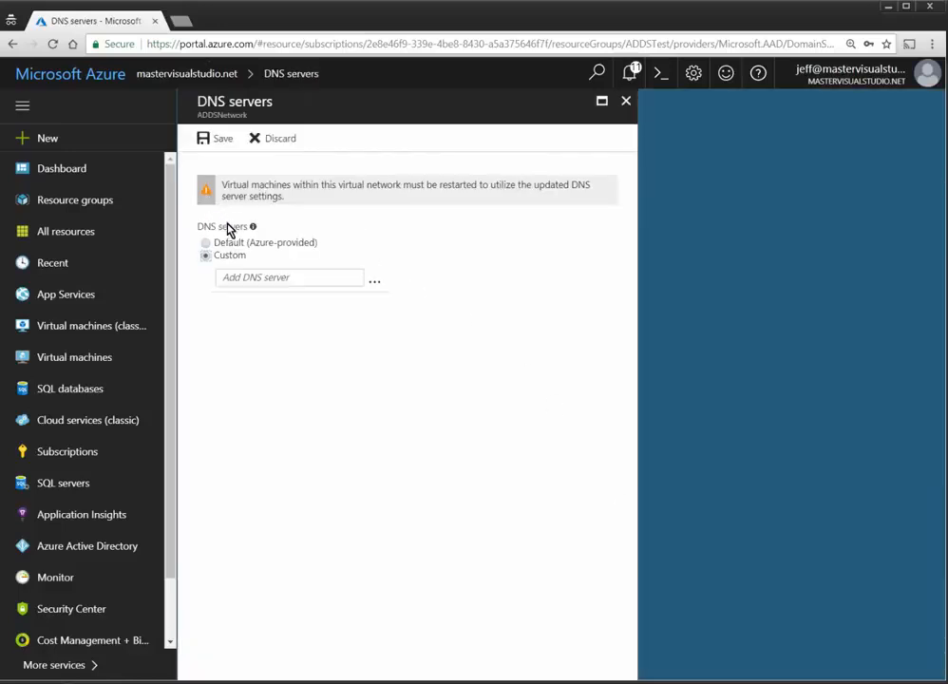
left_click(258, 276)
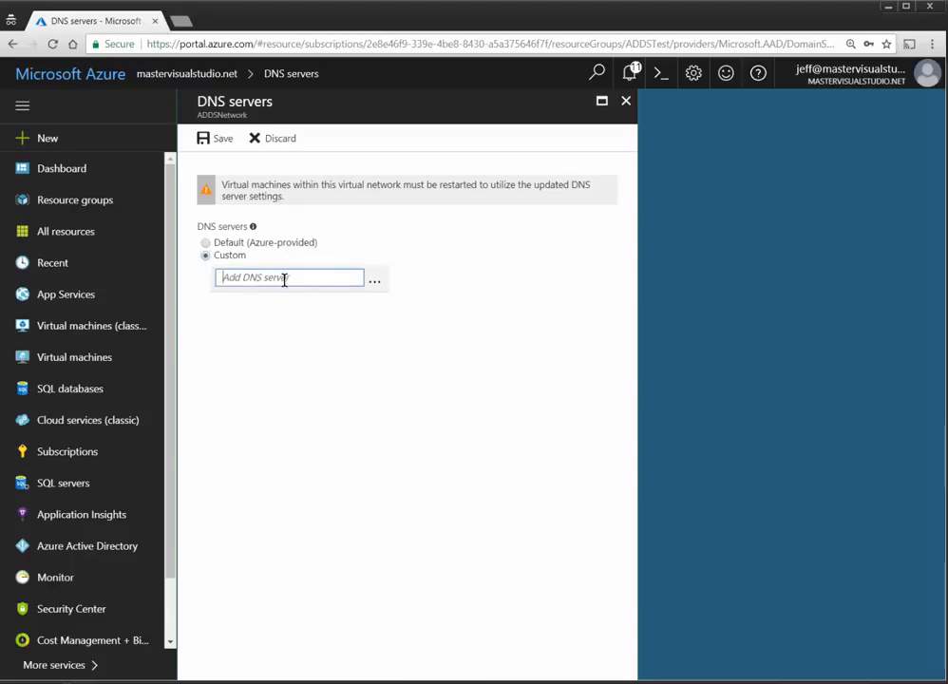
type("10.0.1.4")
key("Tab")
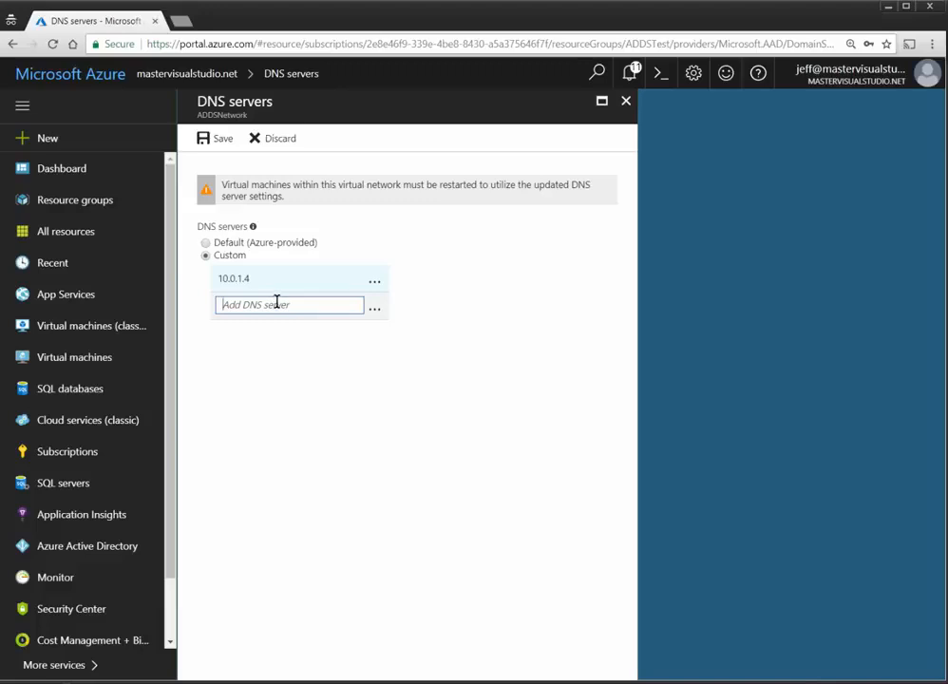
key("ctrl+v")
key("BackSpace")
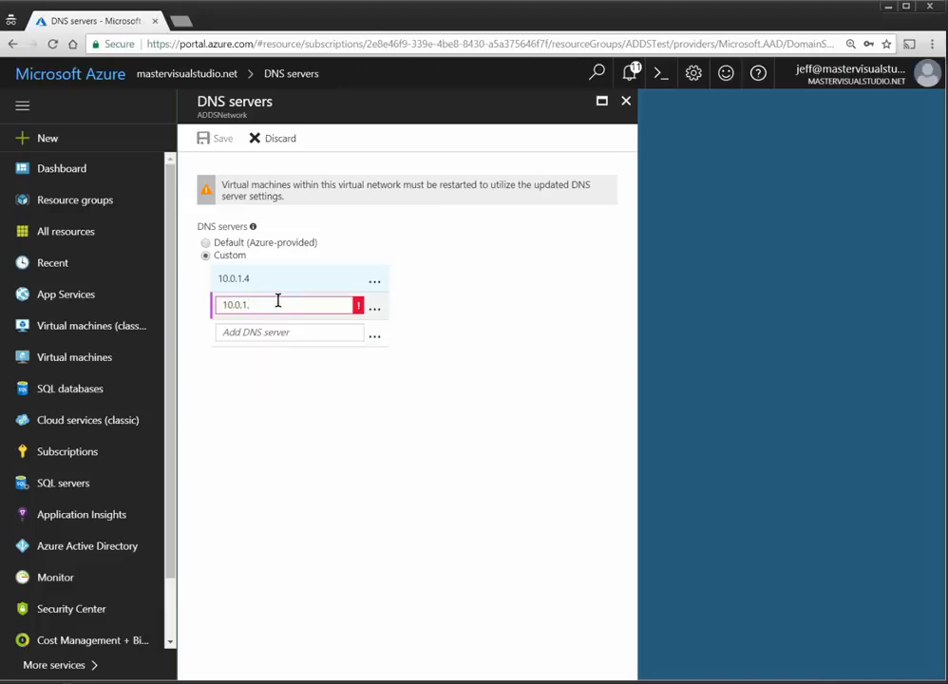
type("5")
left_click(417, 322)
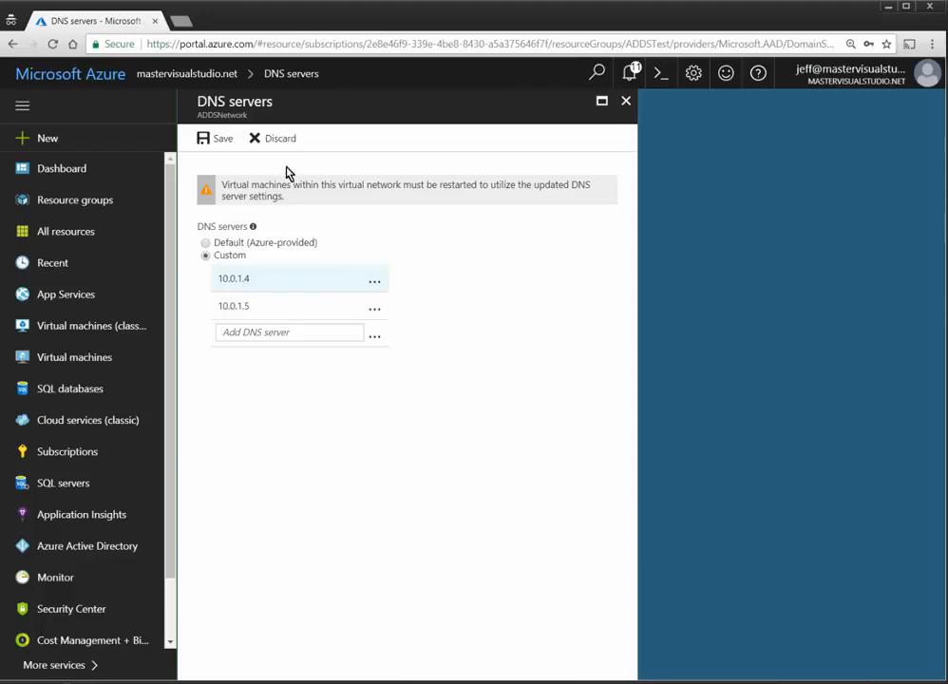
left_click(220, 140)
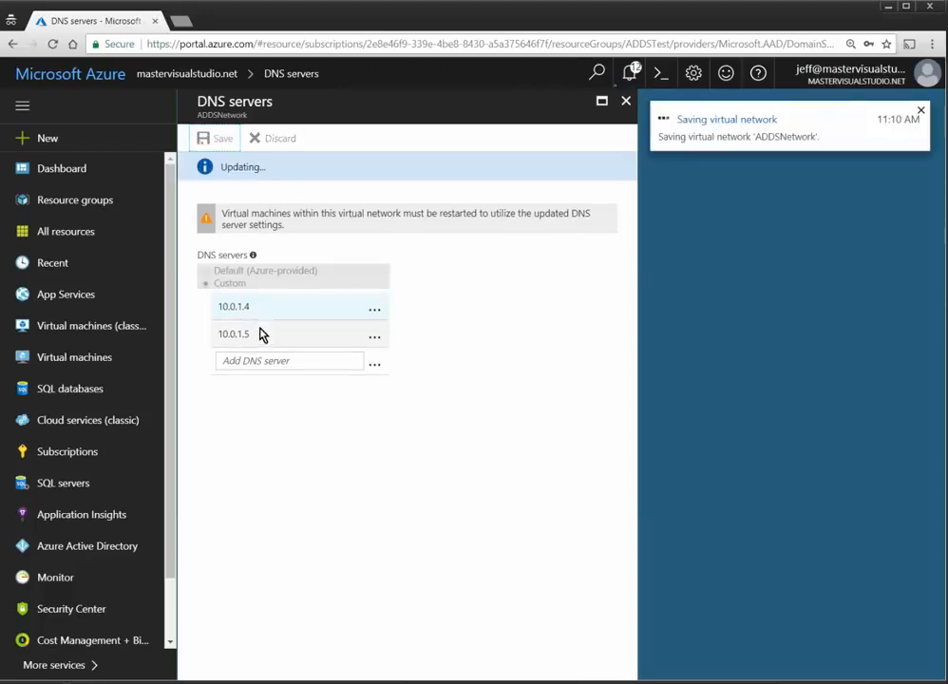
left_click(626, 100)
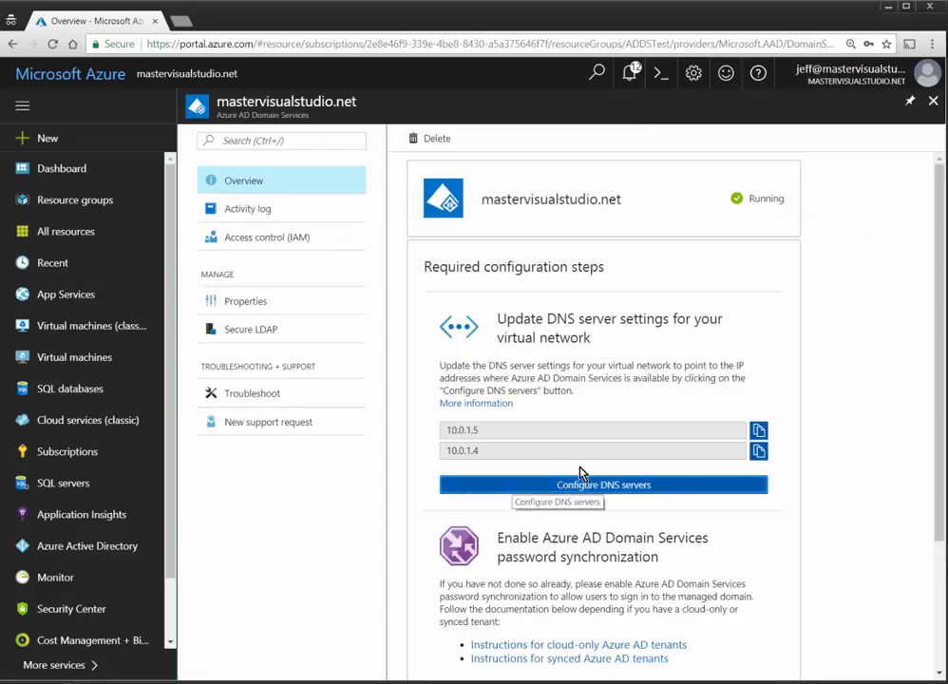
Step: Review the mastervisualstudio.net overview to confirm the DNS update step has cleared
scroll(548, 433, "down", 2)
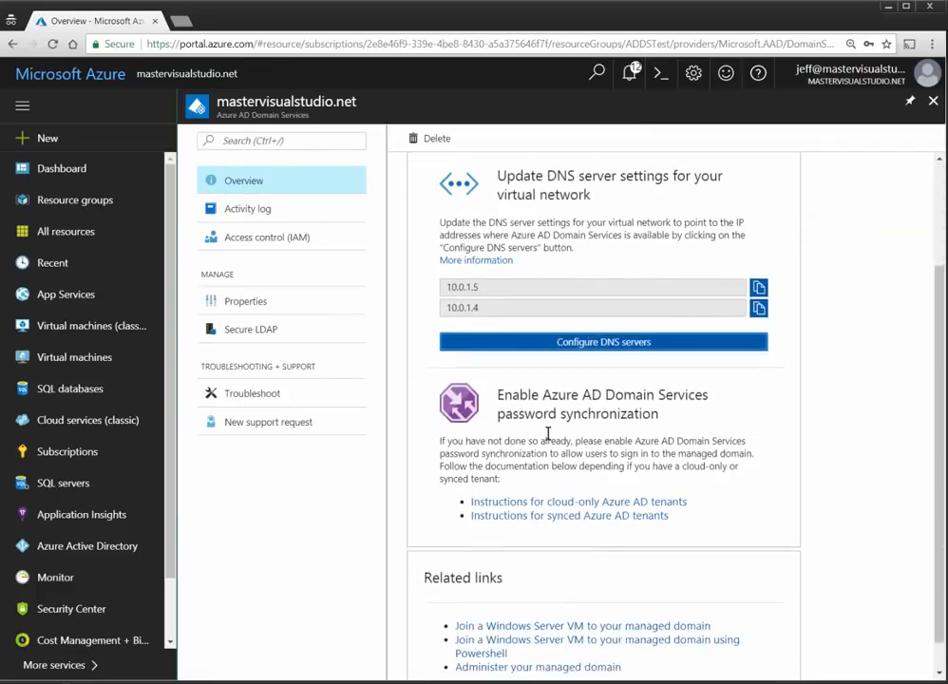
scroll(544, 412, "down", 1)
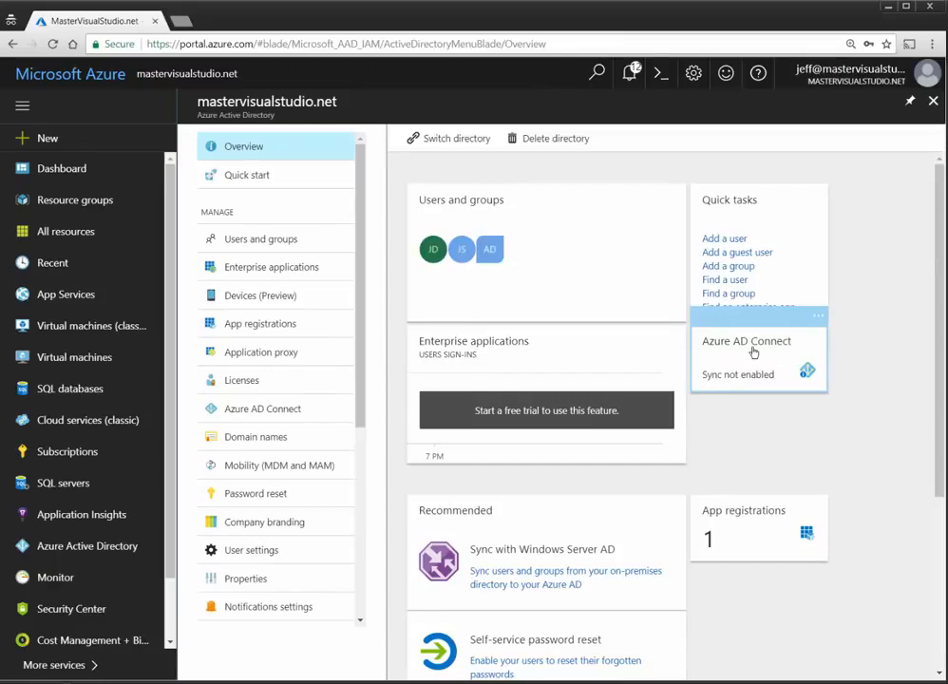
left_click(120, 85)
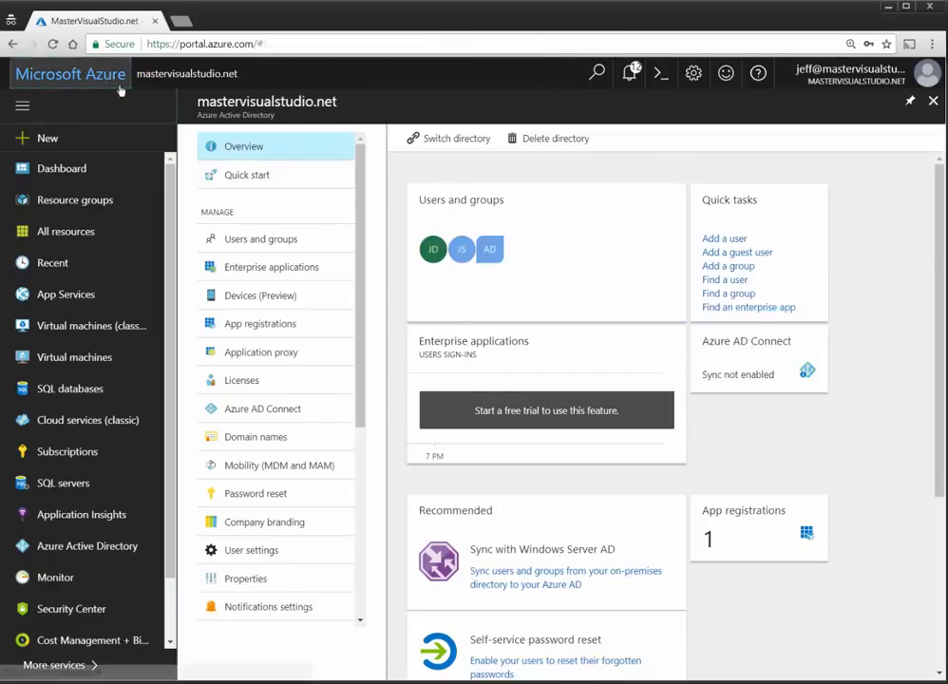
left_click(299, 348)
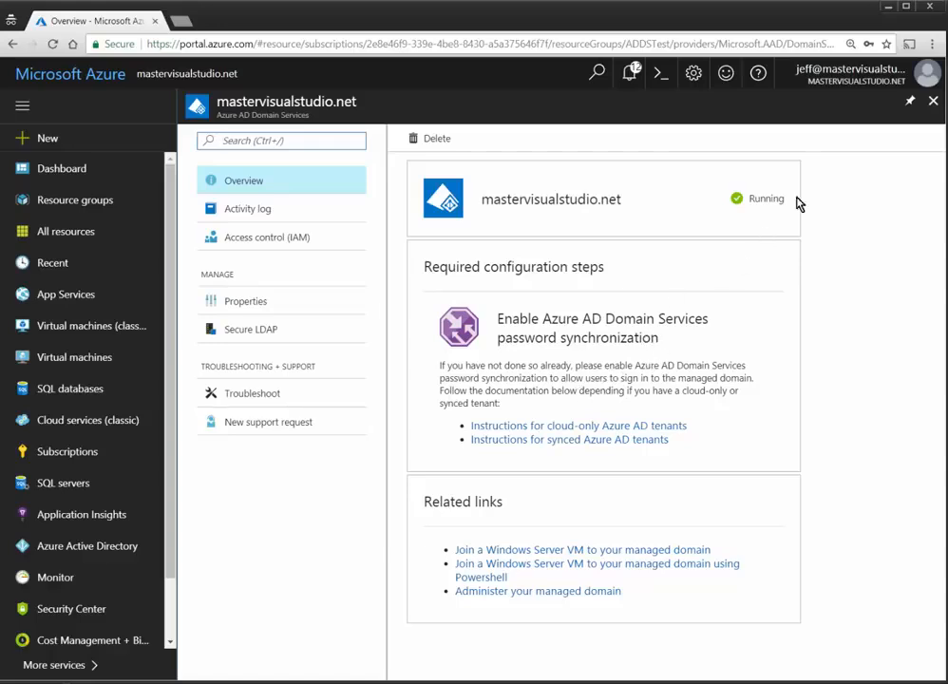
Step: Go to Azure Active Directory from the portal sidebar
left_click(932, 44)
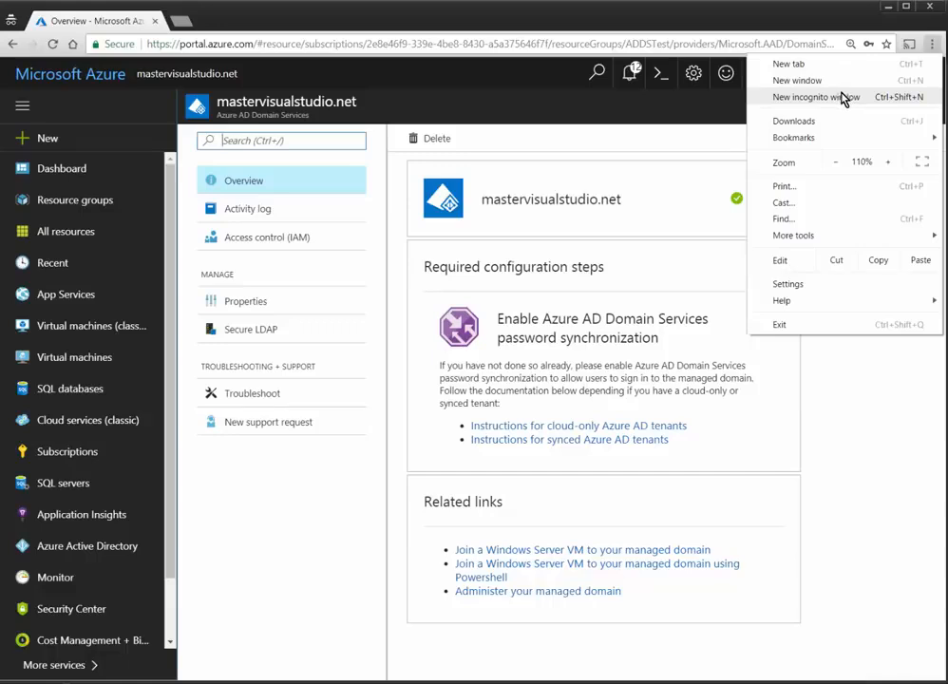
left_click(347, 545)
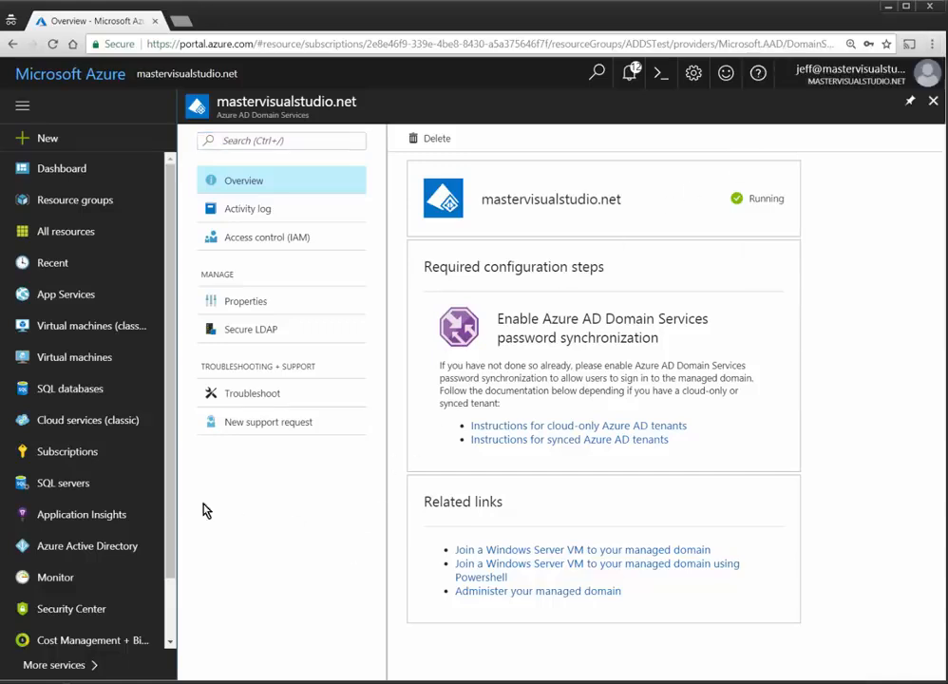
left_click(72, 549)
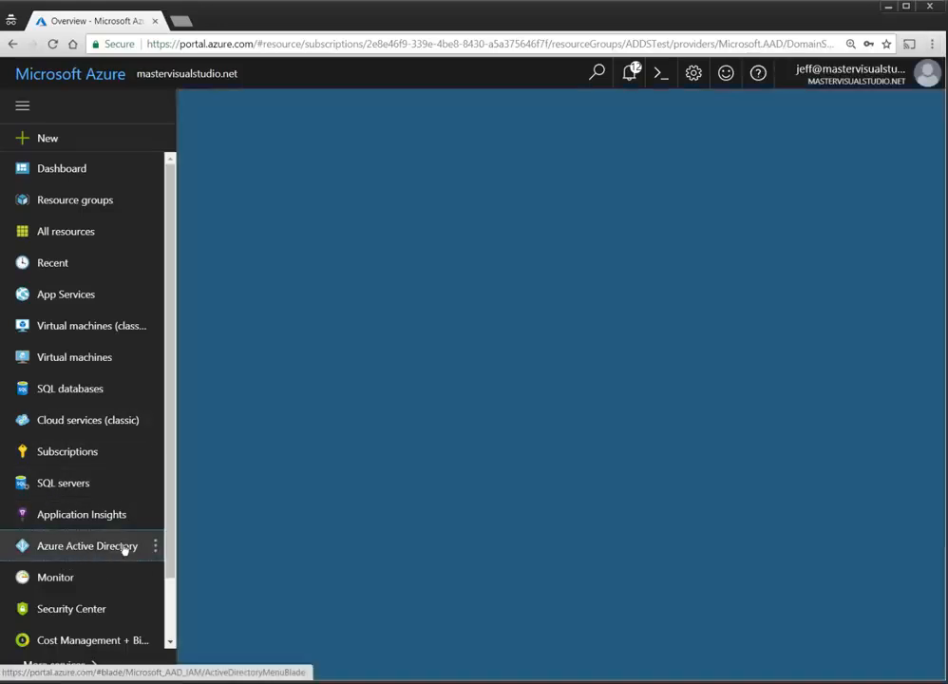
Step: Open Users and groups, then list All users of the mastervisualstudio.net directory
left_click(258, 240)
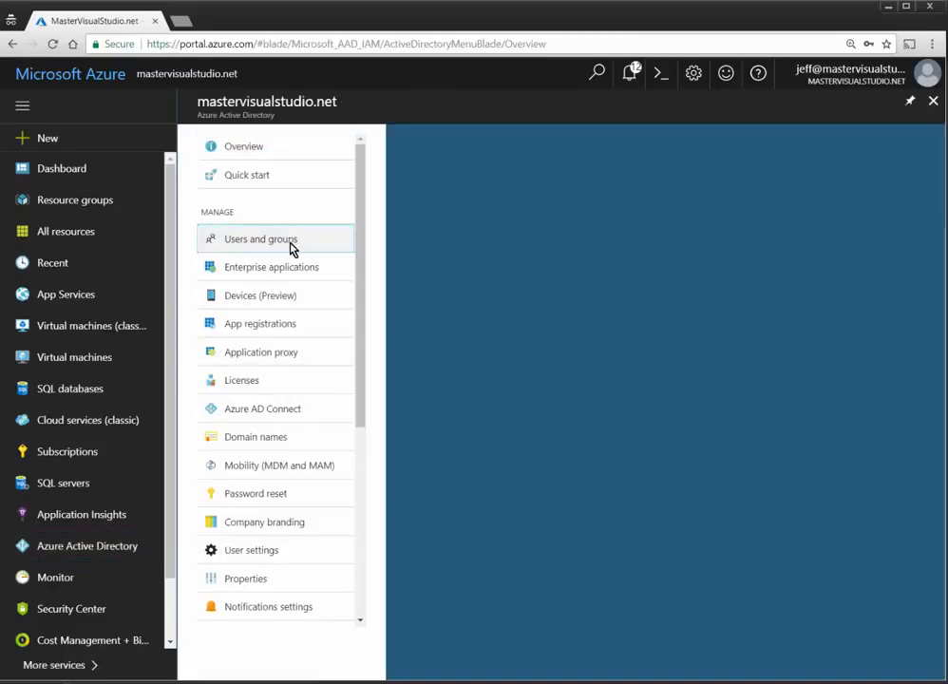
left_click(263, 212)
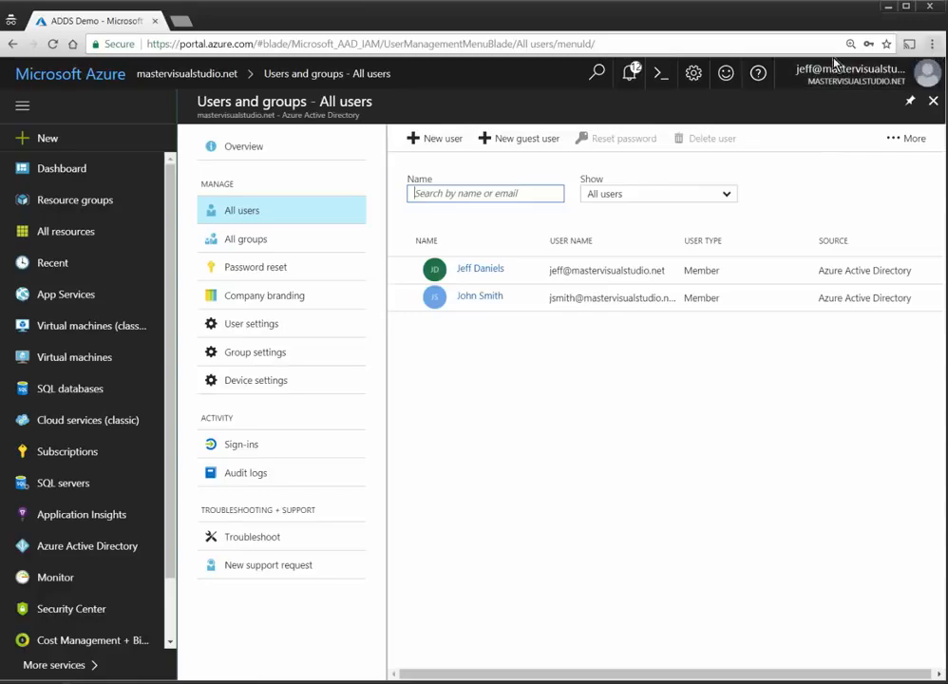
Step: Load myapps.microsoft.com in a new private browsing tab
left_click(181, 19)
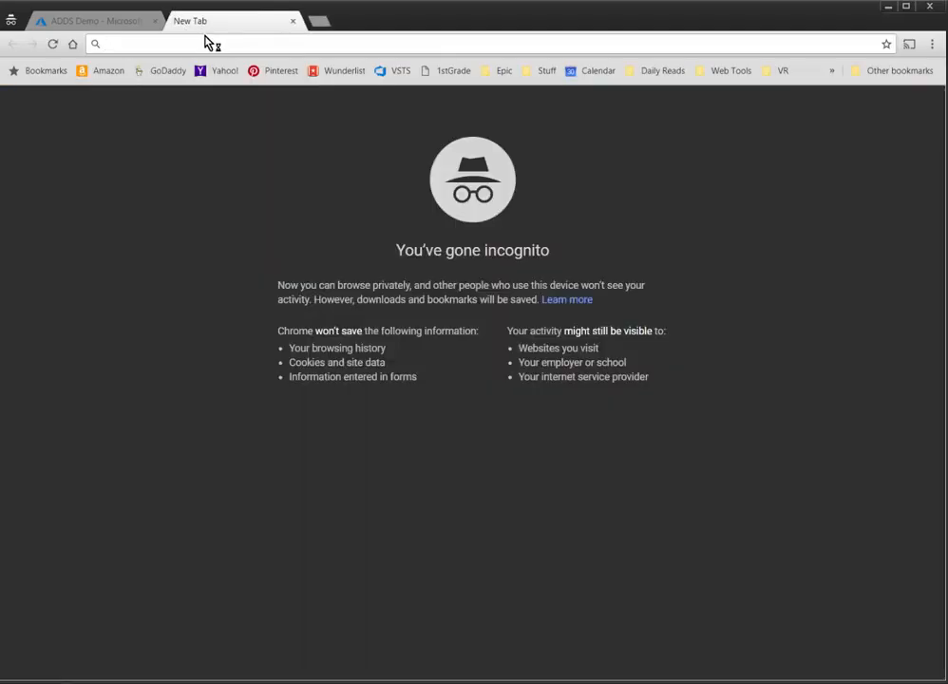
type("microsoft.com")
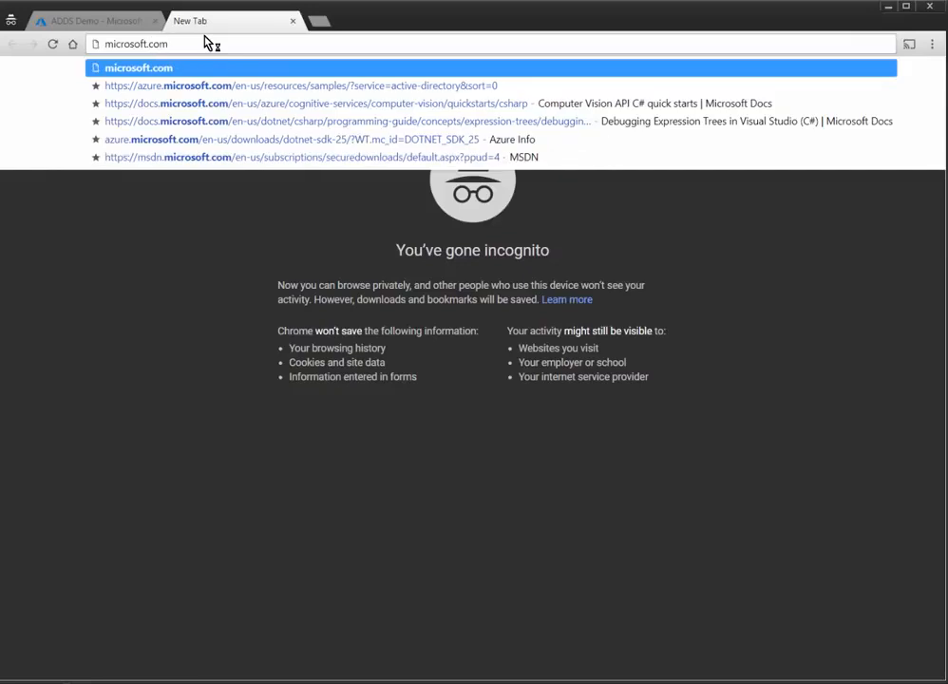
key("Home")
type("myapps.")
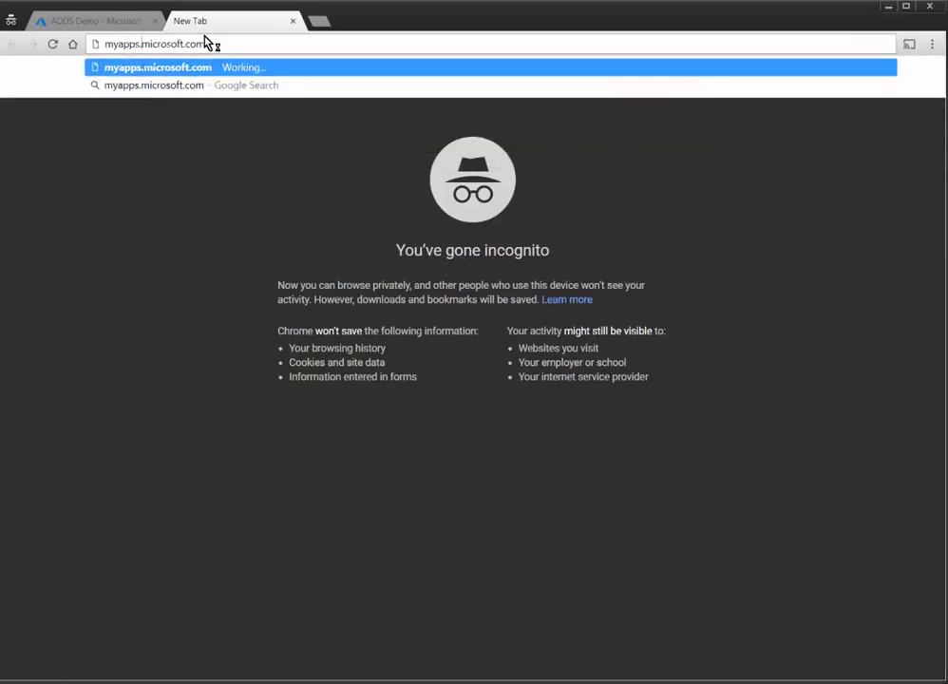
key("Return")
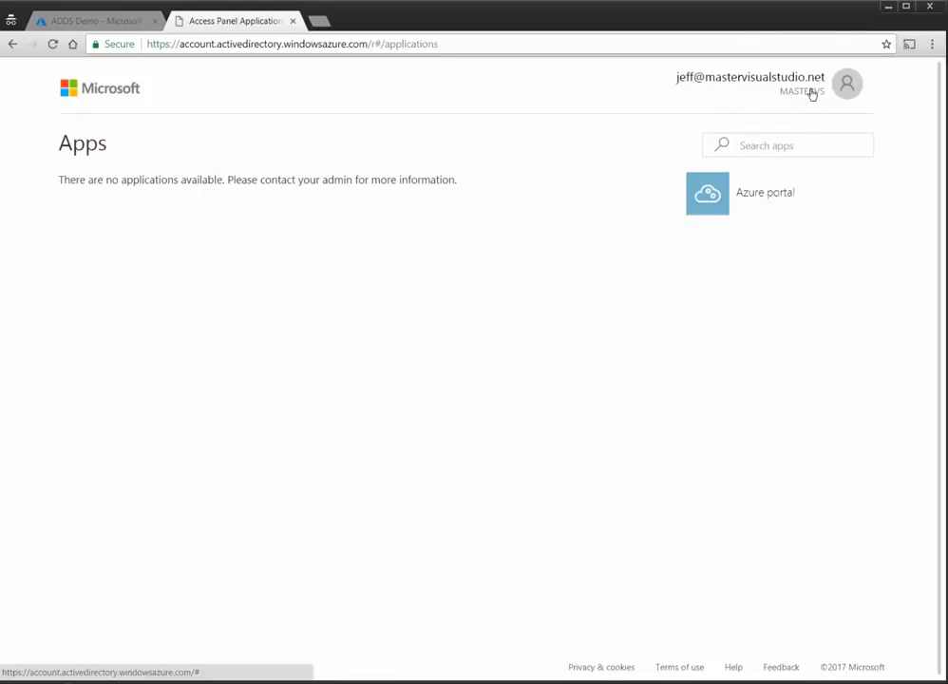
Step: Sign out of the administrator account and choose to sign in with another account
left_click(845, 92)
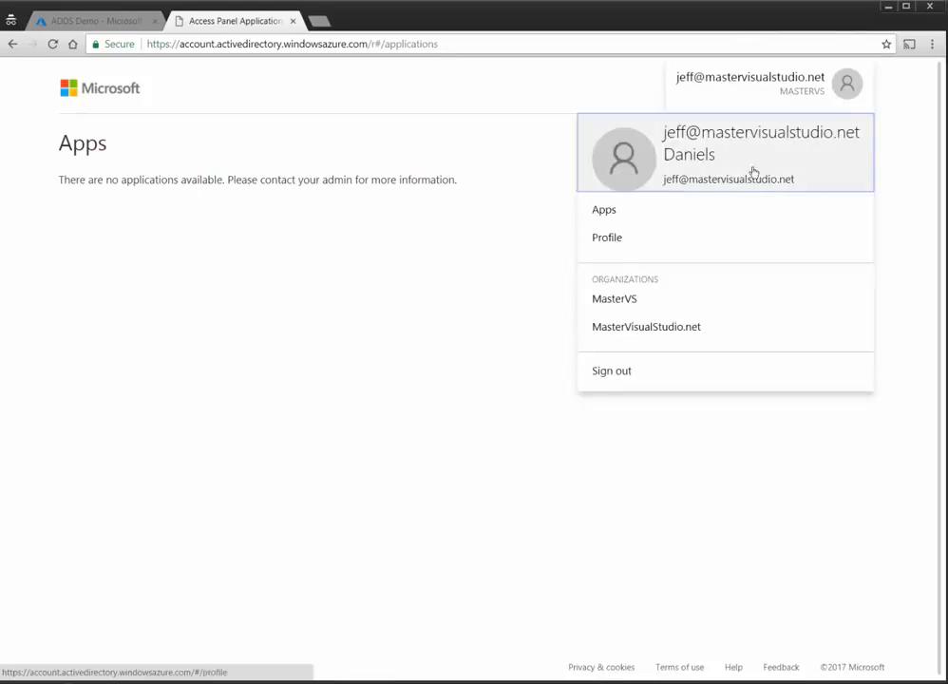
left_click(623, 372)
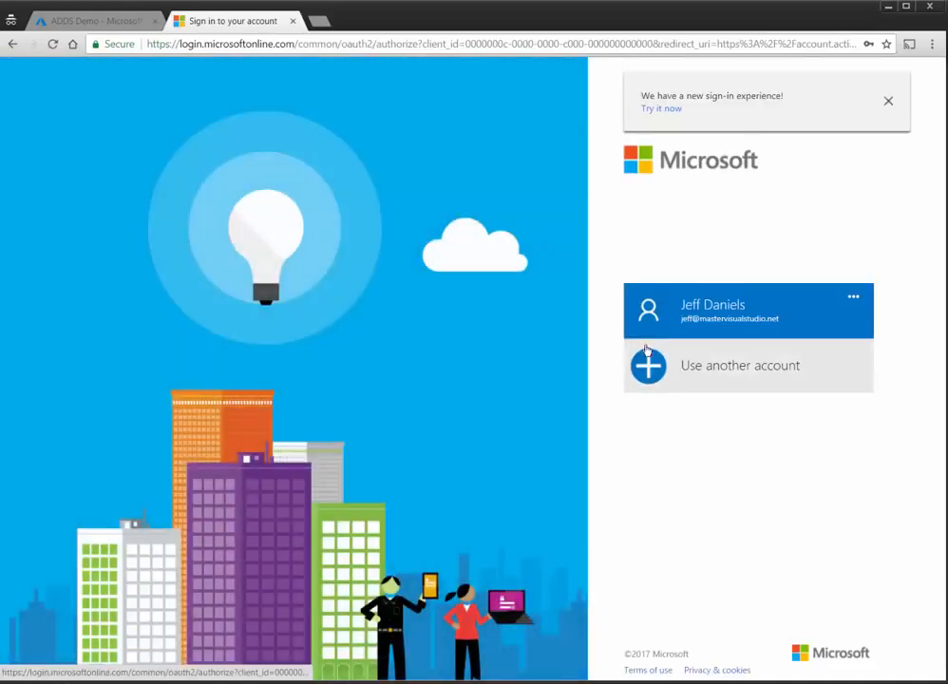
left_click(690, 368)
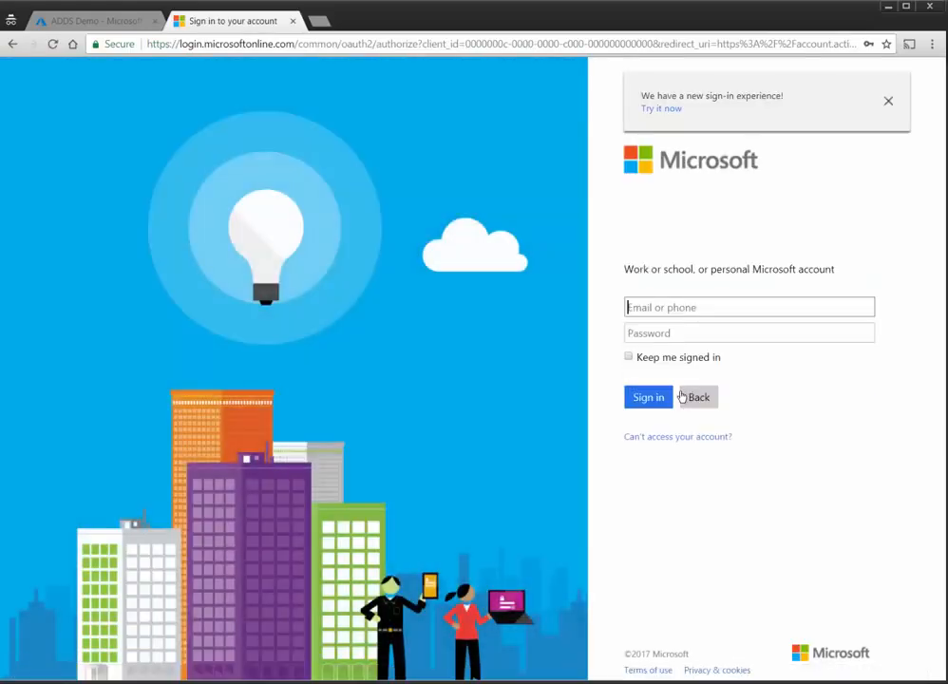
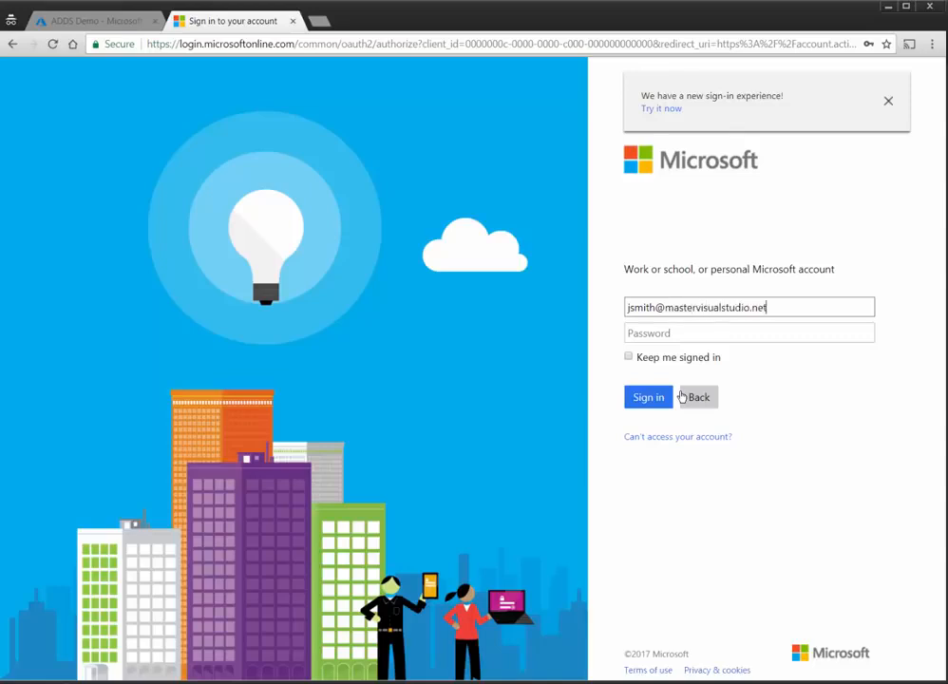
Step: Sign in as the second directory user with the temporary password copied from Notepad
key("Tab")
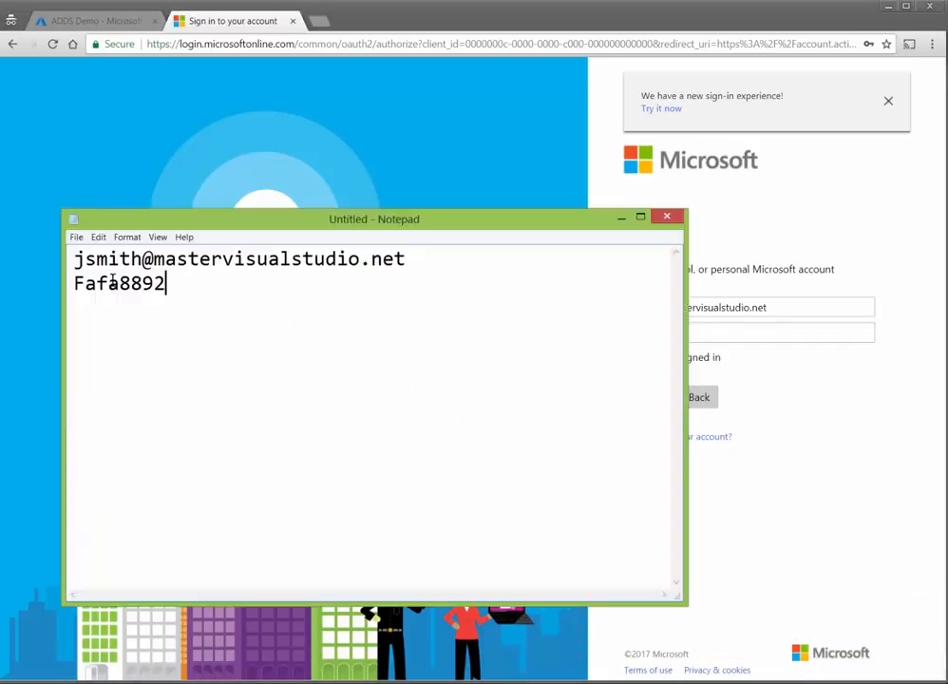
double_click(152, 285)
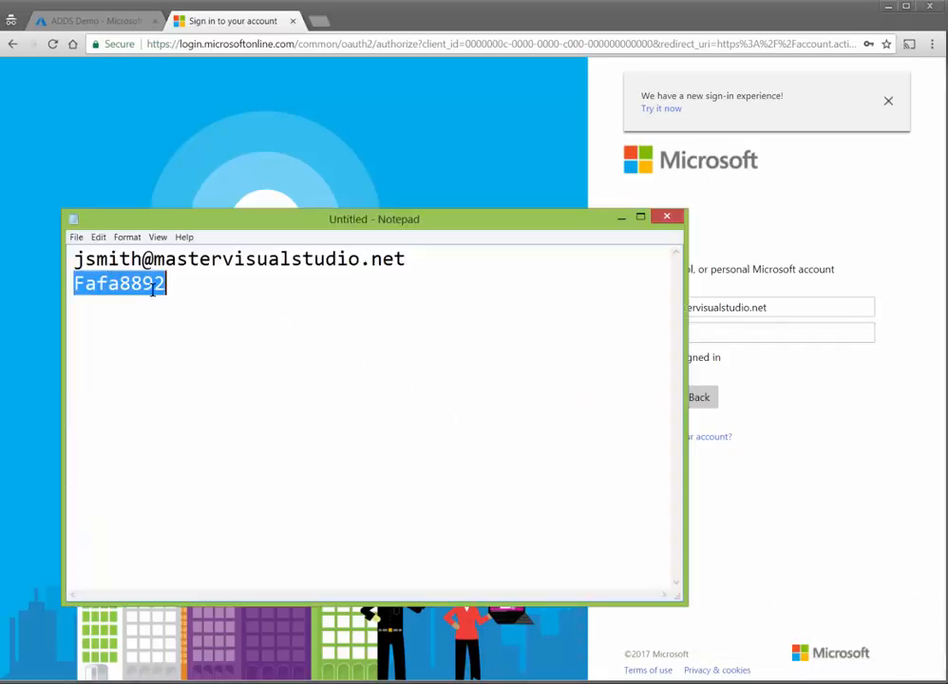
left_click(668, 219)
left_click(844, 351)
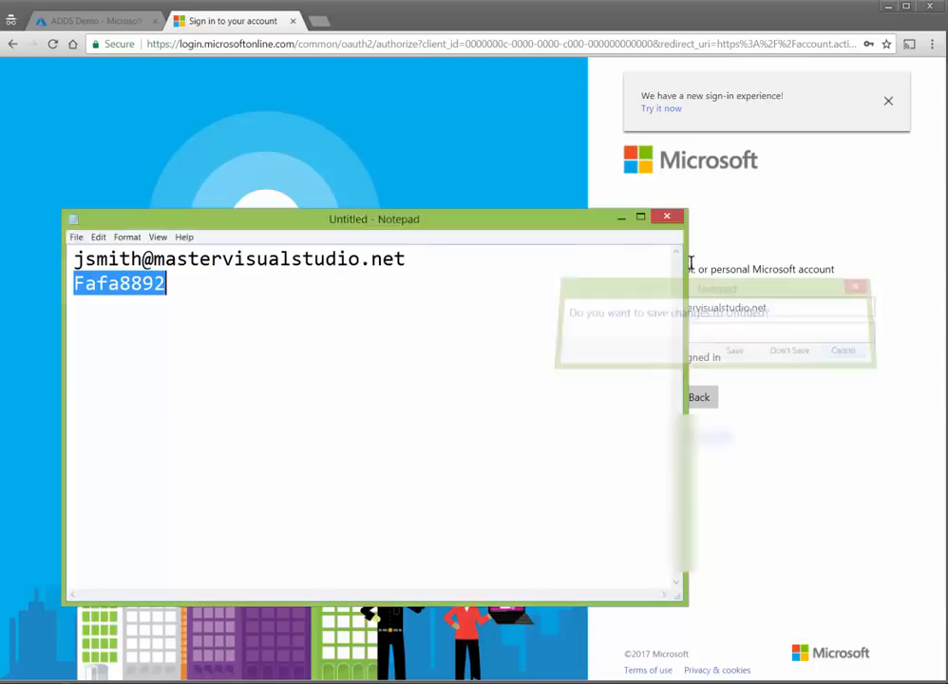
left_click(623, 220)
left_click(672, 333)
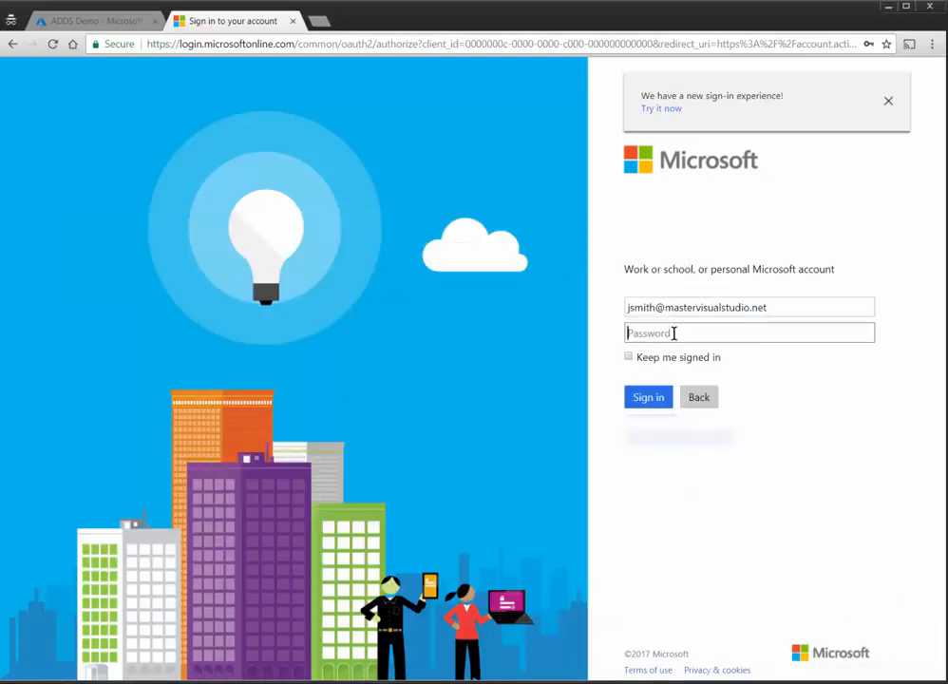
key("ctrl+v")
left_click(636, 396)
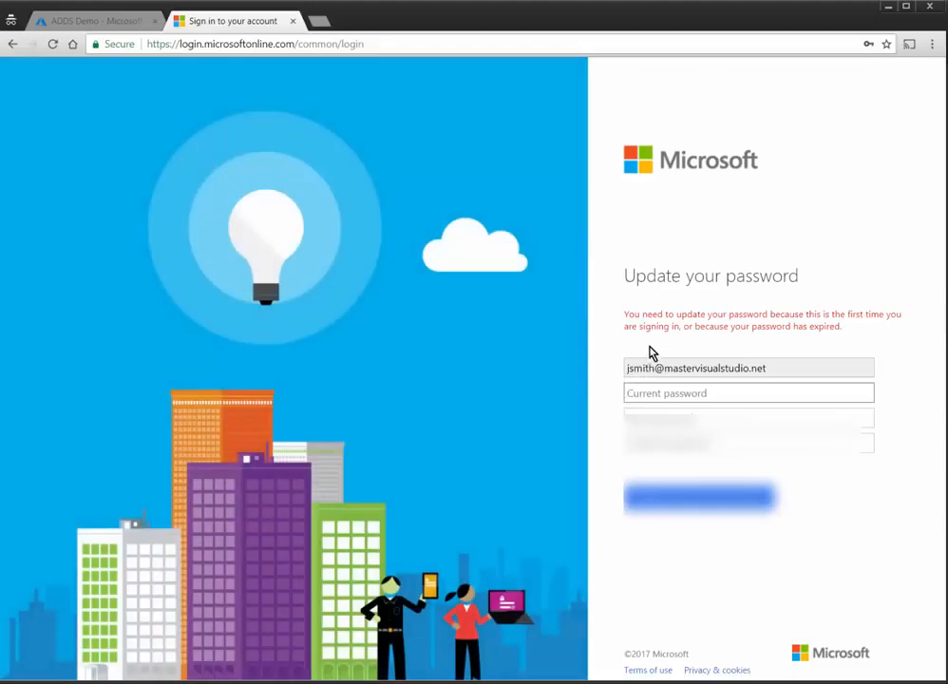
Step: Fill in the current temporary password, a new password and its confirmation
left_click(676, 392)
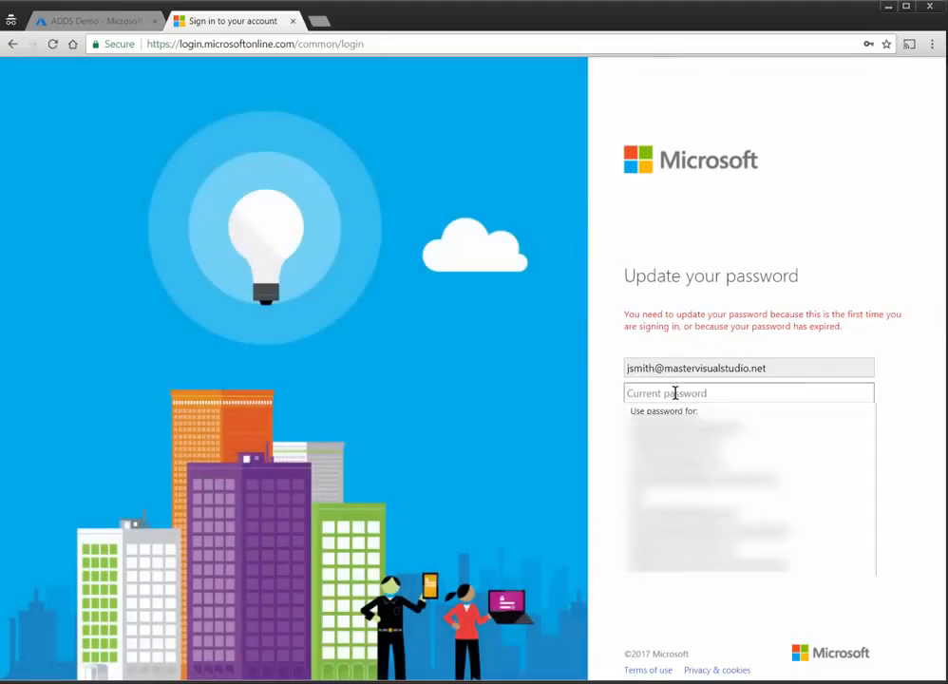
key("ctrl+v")
key("Tab")
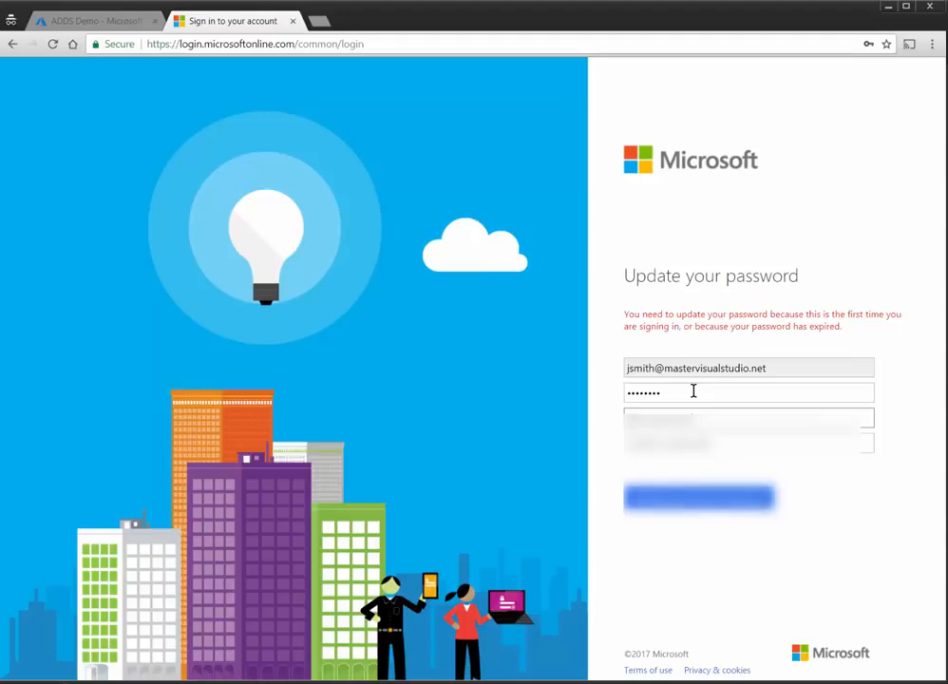
type("•")
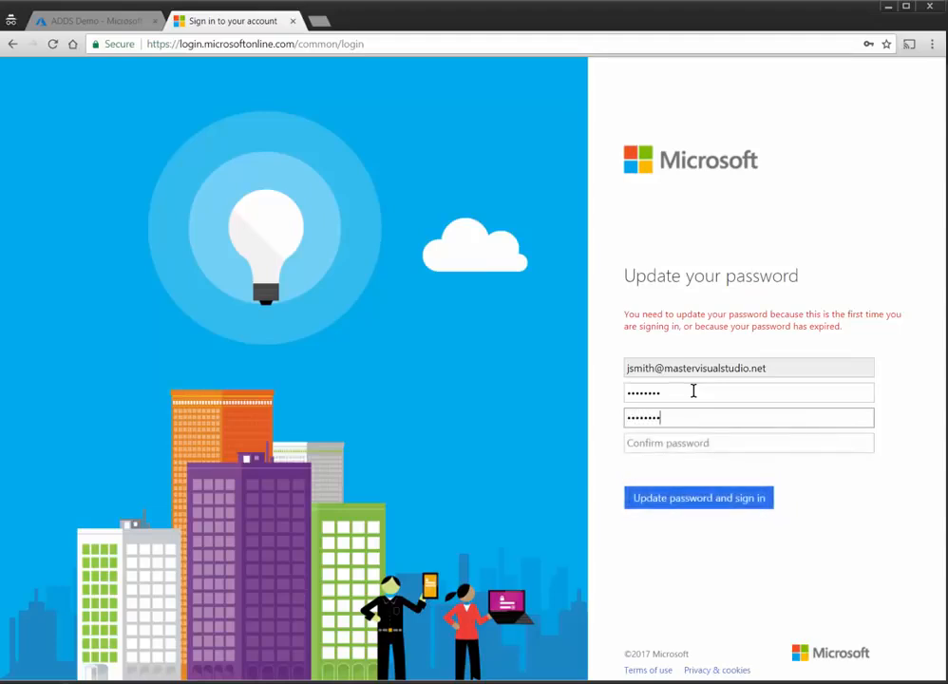
key("Tab")
type("••")
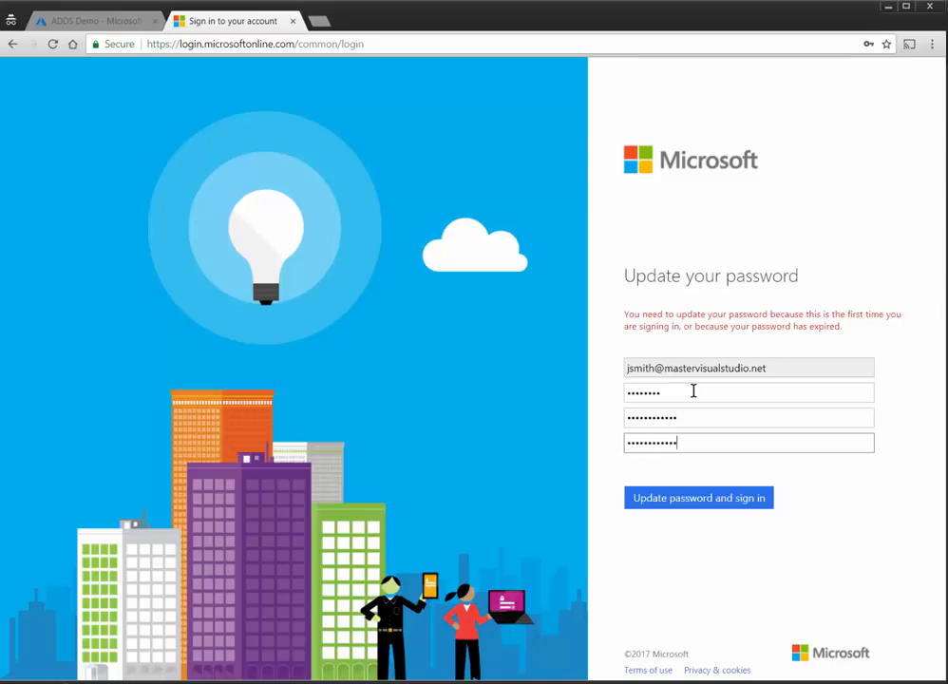
Step: Save the new password, sign the new user out, close that tab and return to the ADDS Demo dashboard
left_click(678, 493)
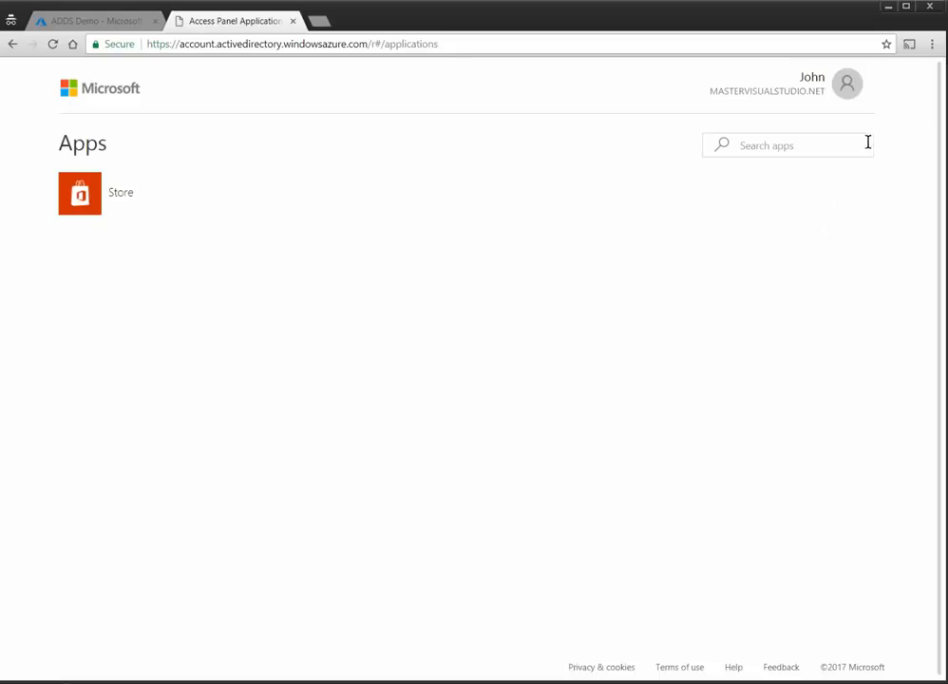
left_click(842, 92)
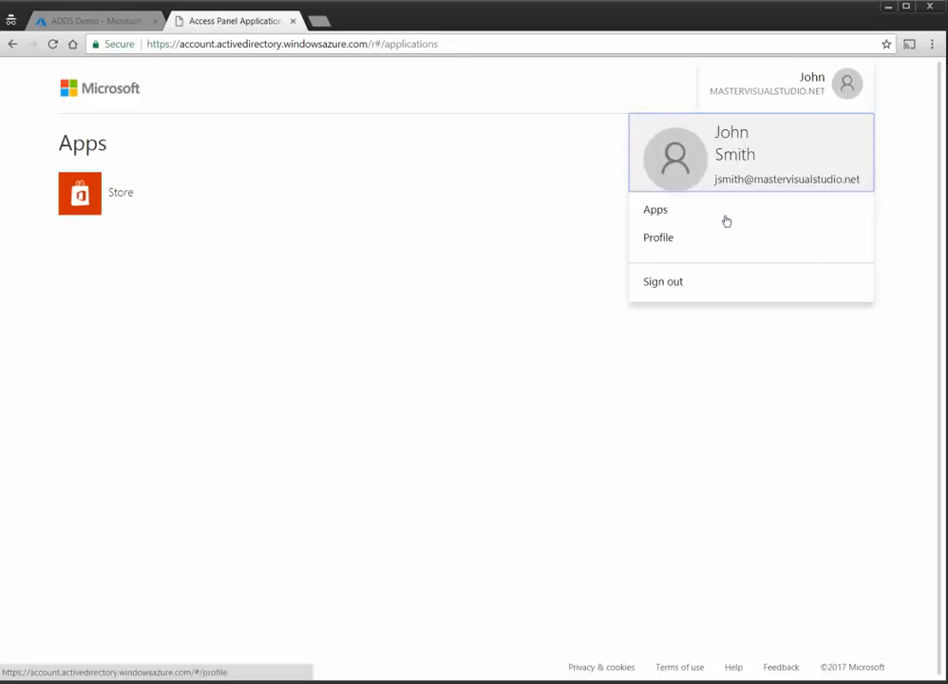
left_click(691, 282)
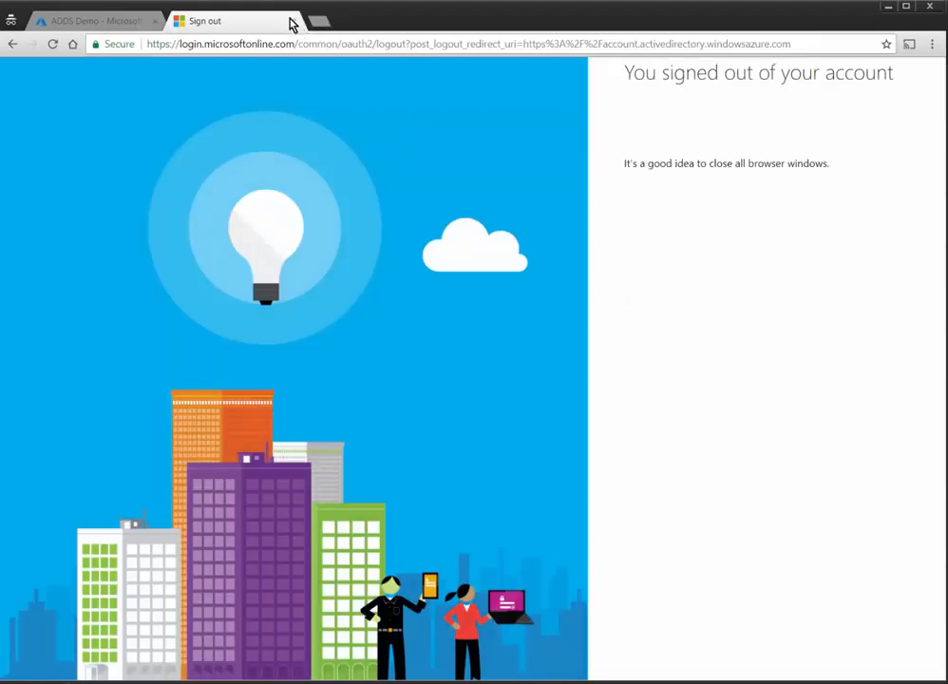
left_click(294, 21)
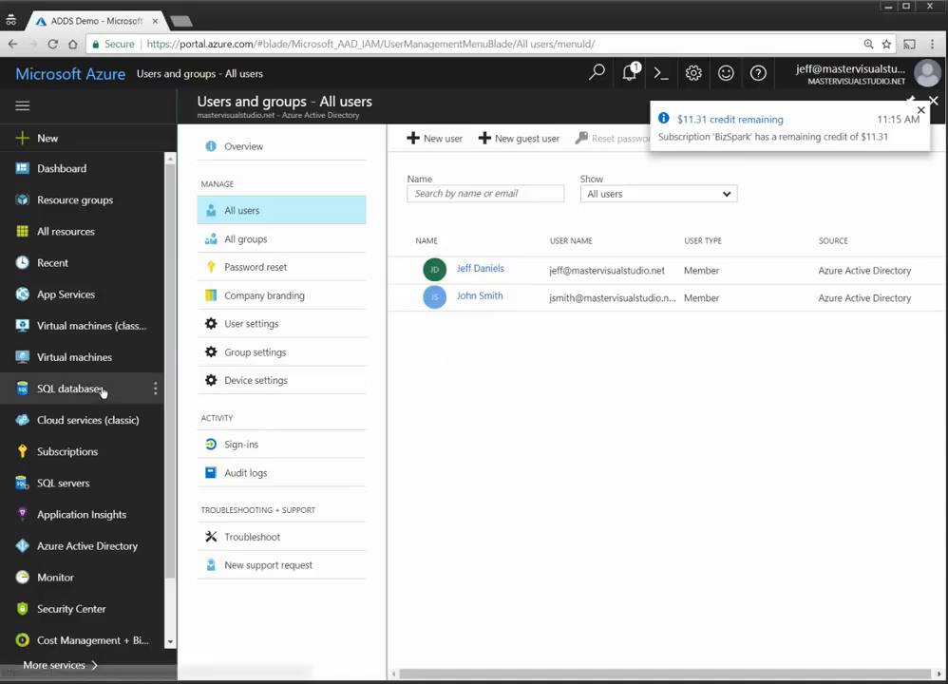
left_click(69, 73)
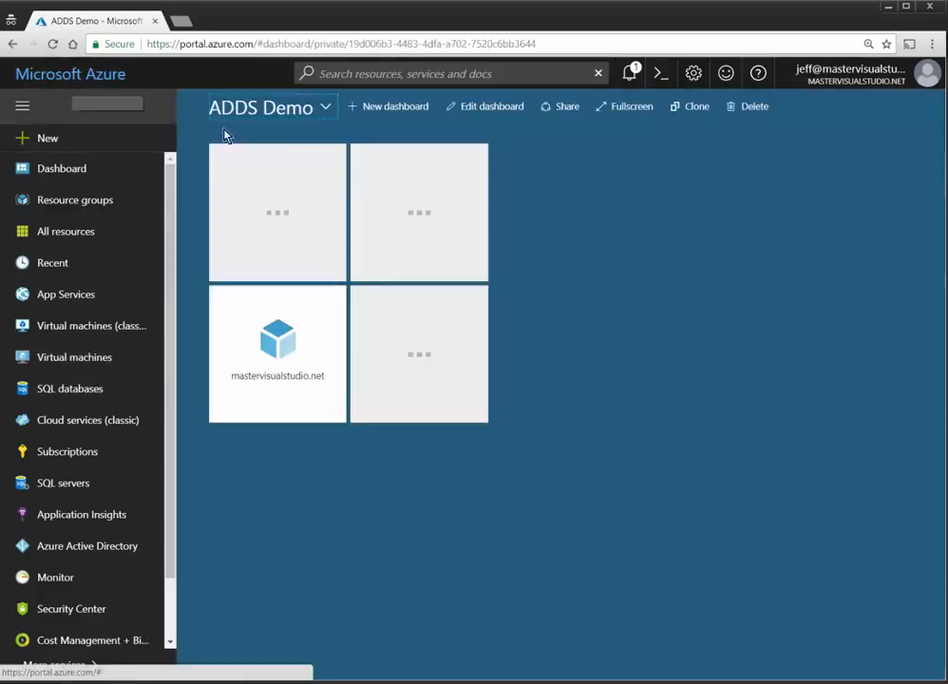
Step: Open ADDSVM1, download and launch its ADDSVM1.rdp file, and move the connection window aside
left_click(413, 171)
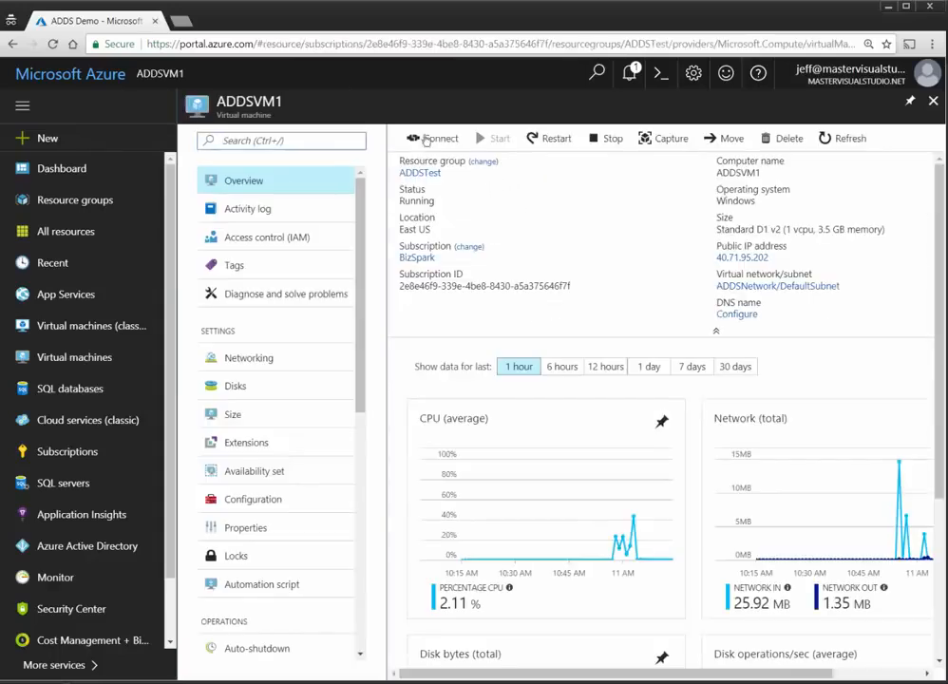
left_click(421, 140)
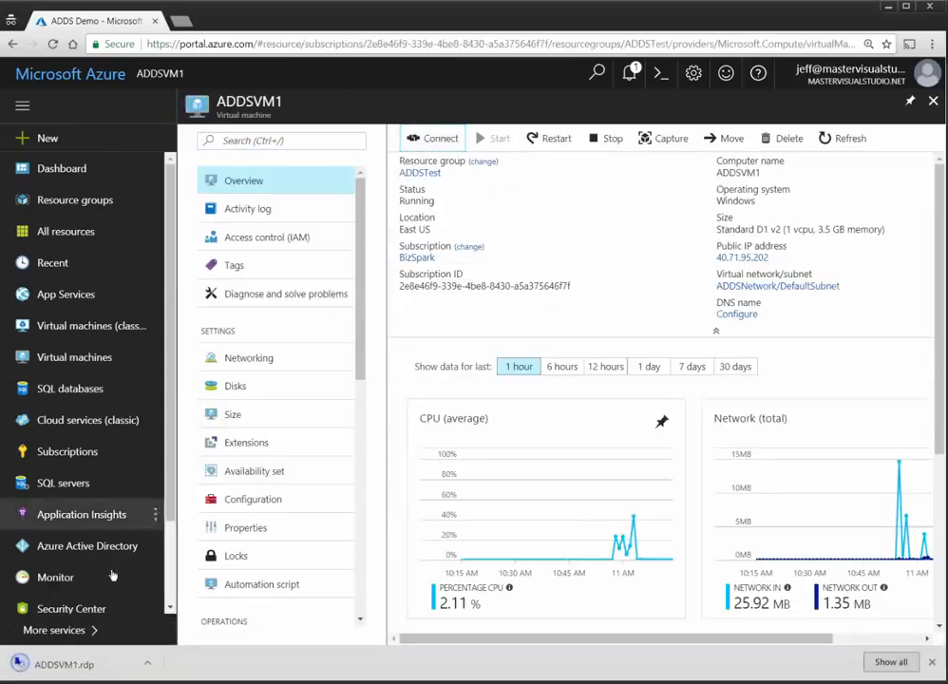
left_click(76, 671)
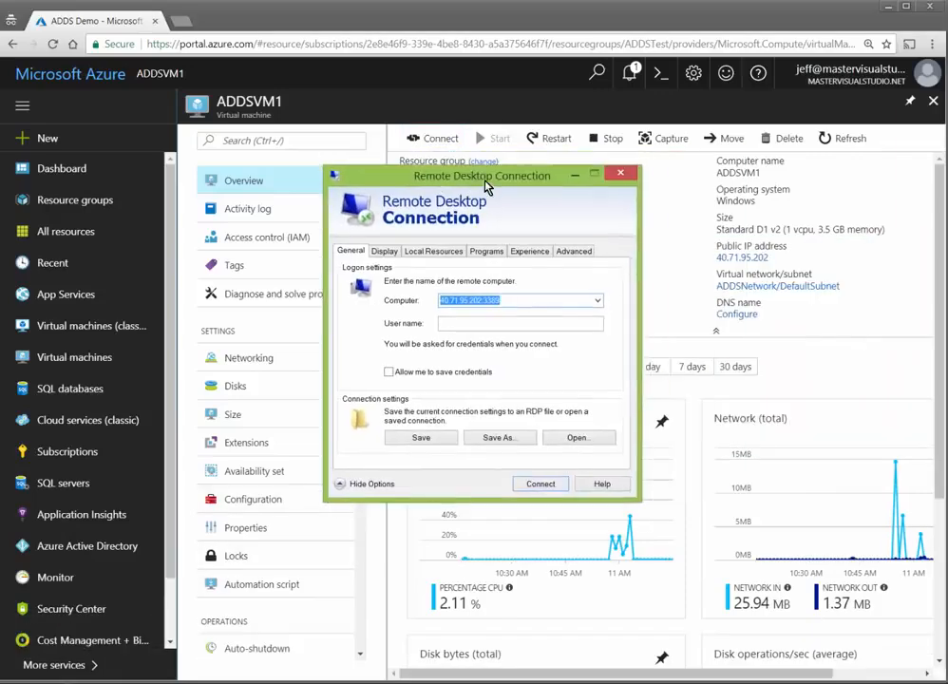
left_click_drag(487, 187, 434, 203)
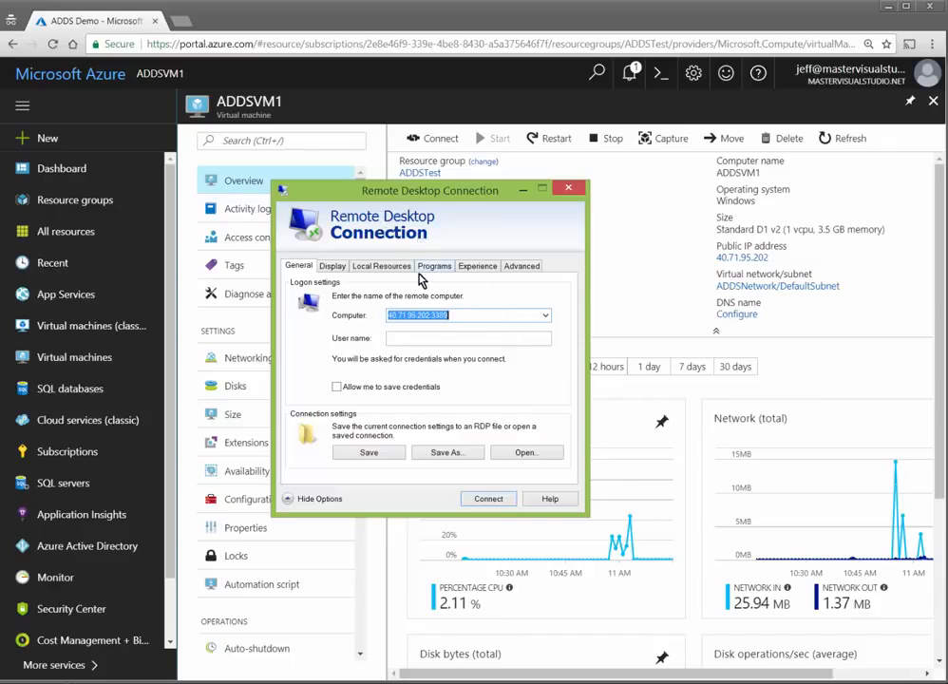
Step: Set the remote display size to 1280 by 1024 on the Display tab
left_click(334, 267)
left_click(414, 328)
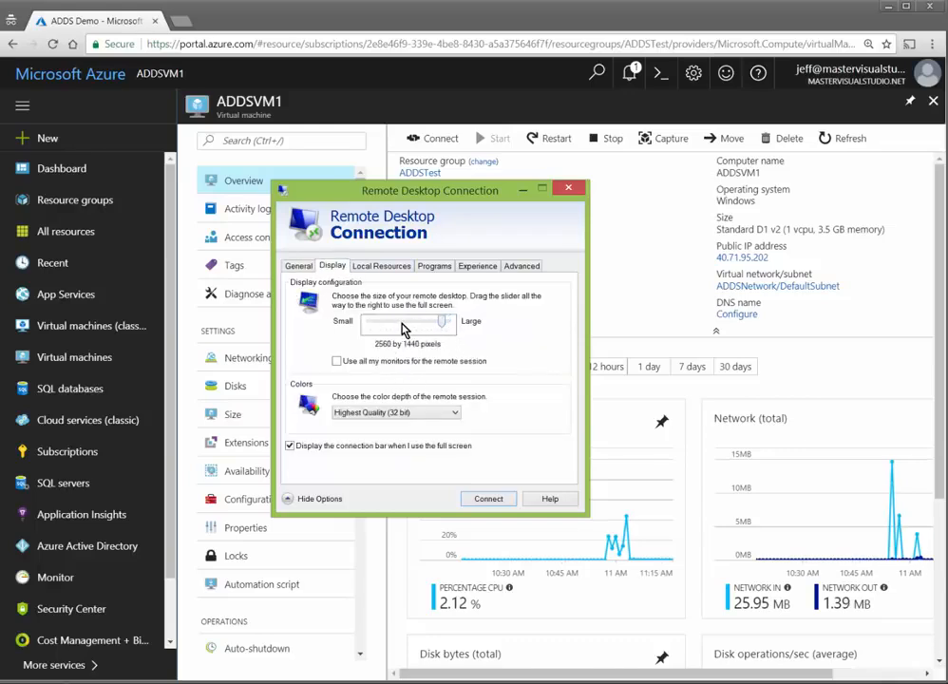
left_click_drag(408, 328, 401, 327)
left_click(301, 269)
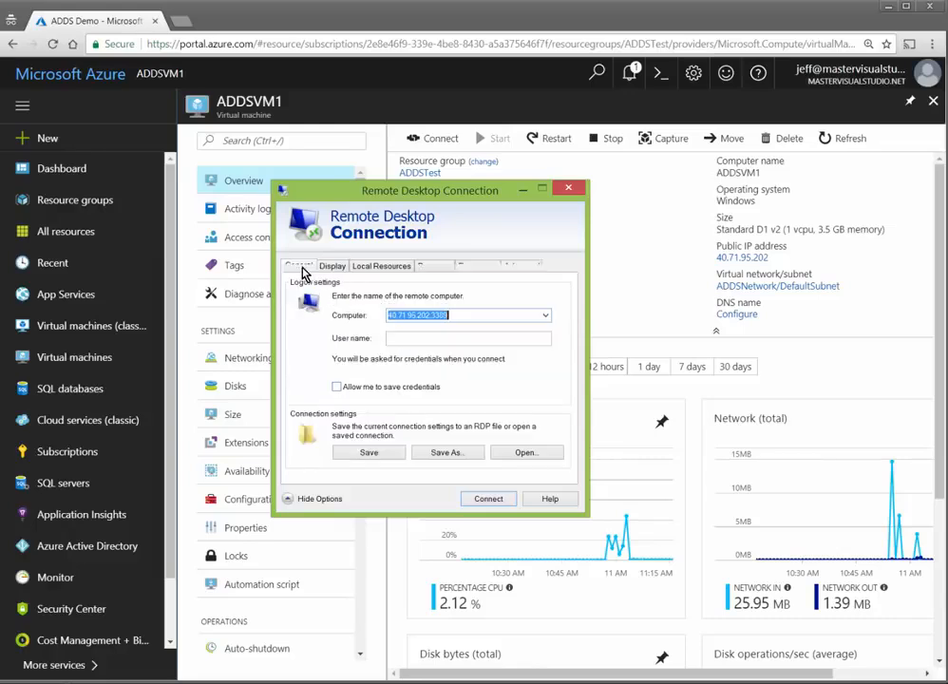
Step: Connect to ADDSVM1 with the account password, accepting the publisher and certificate warnings
left_click(487, 501)
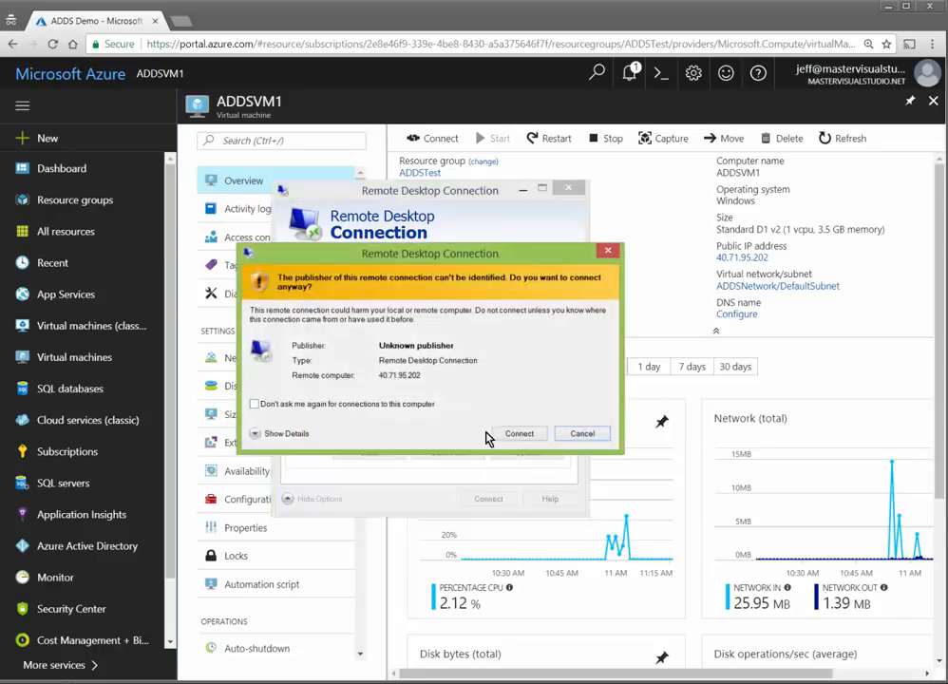
left_click(513, 433)
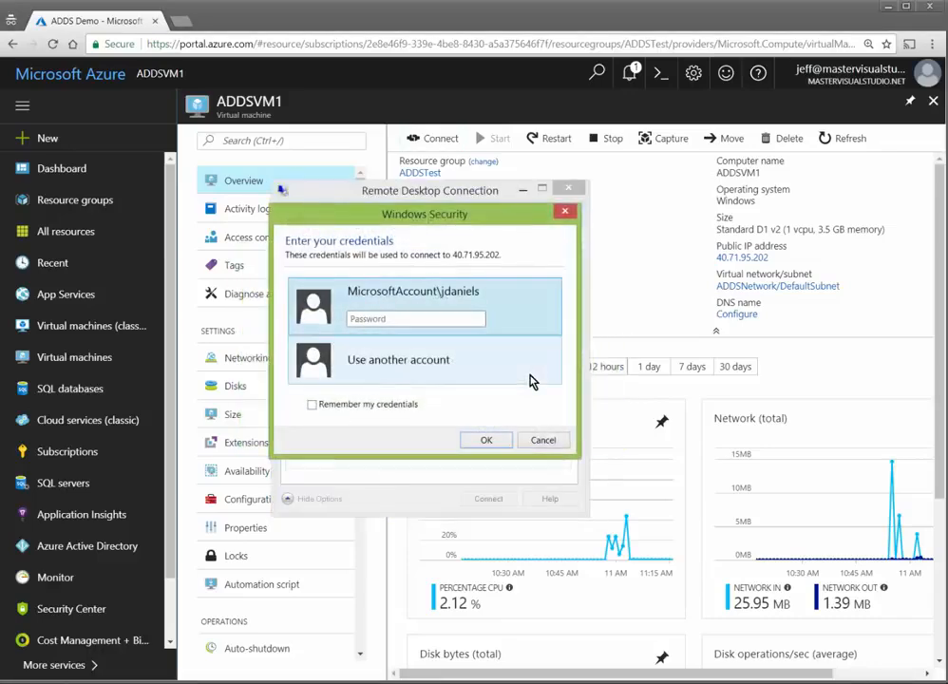
type("••••••••••")
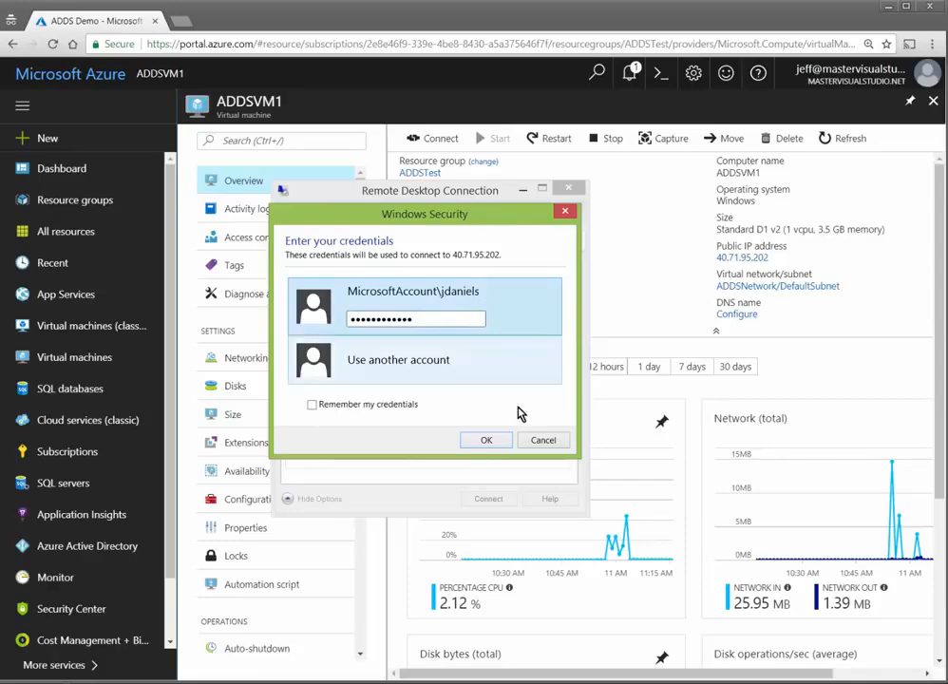
left_click(485, 440)
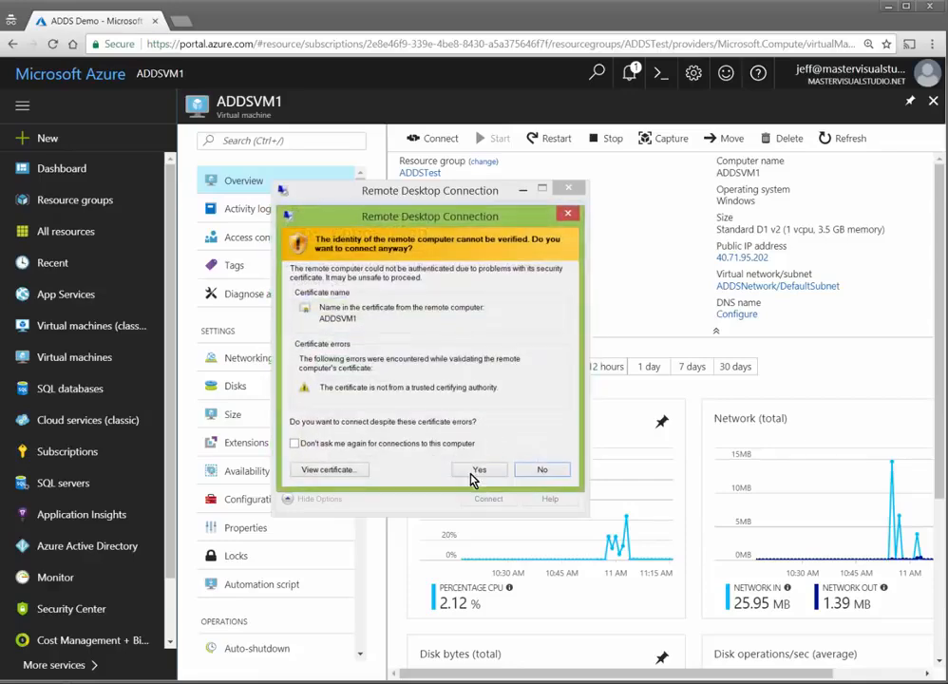
left_click(472, 473)
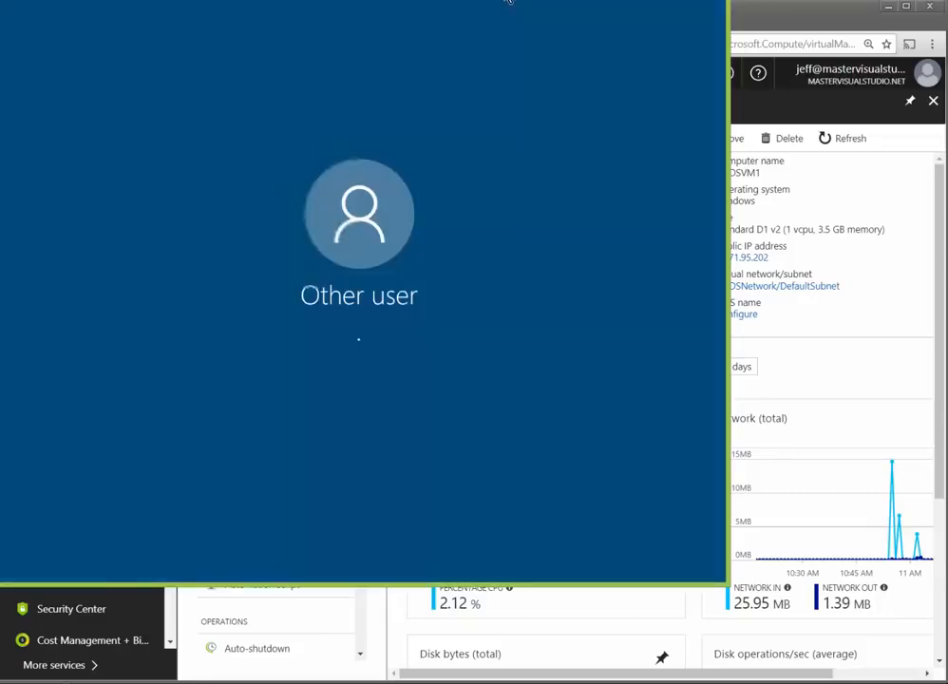
left_click_drag(509, 1, 245, 19)
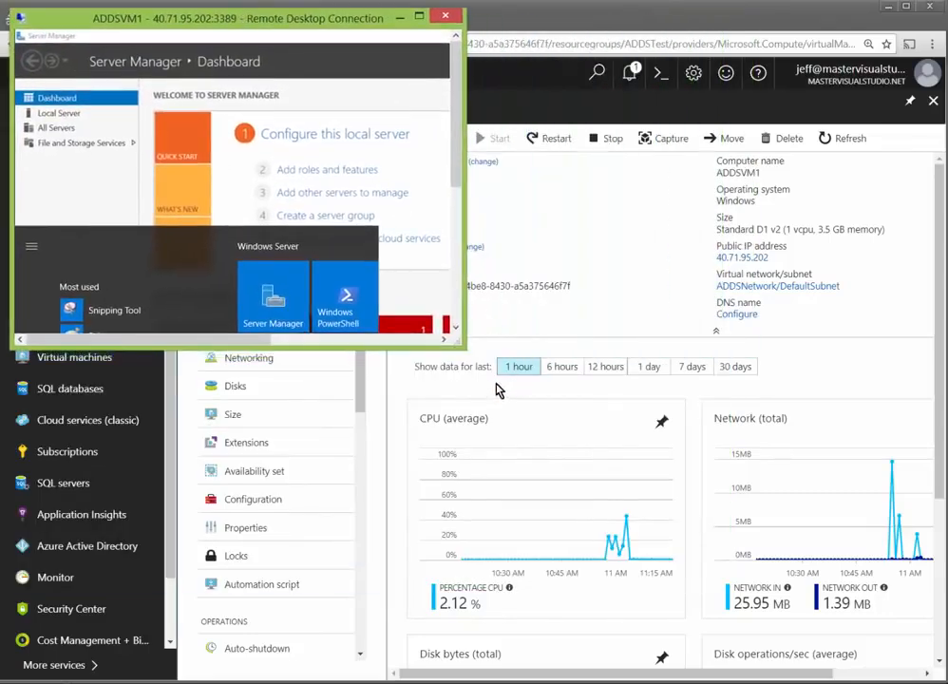
Step: Enlarge the ADDSVM1 session window to reveal the full Server Manager dashboard
left_click_drag(457, 339, 748, 616)
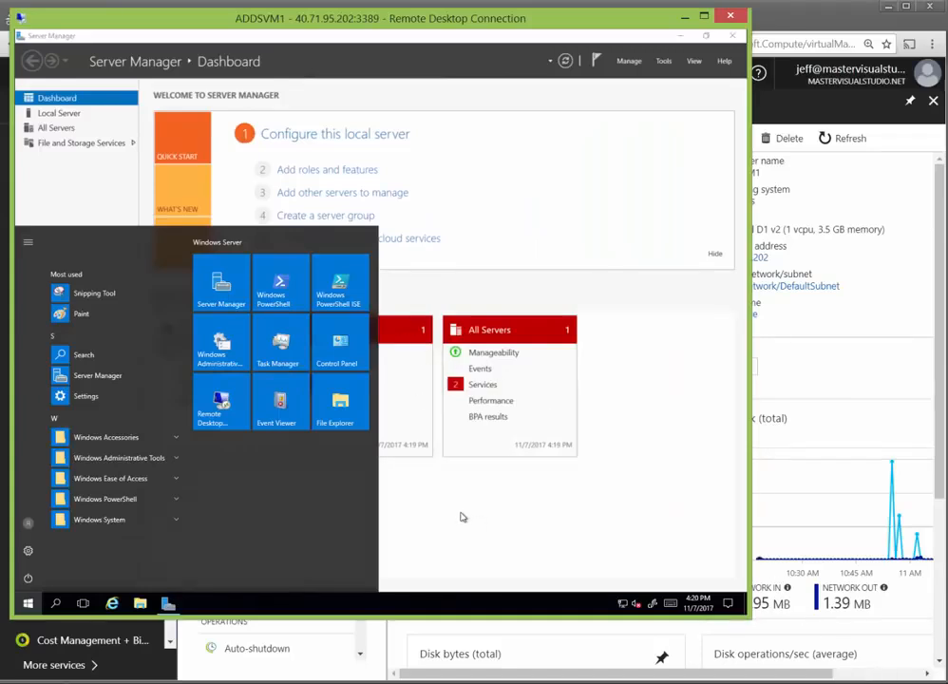
left_click(32, 605)
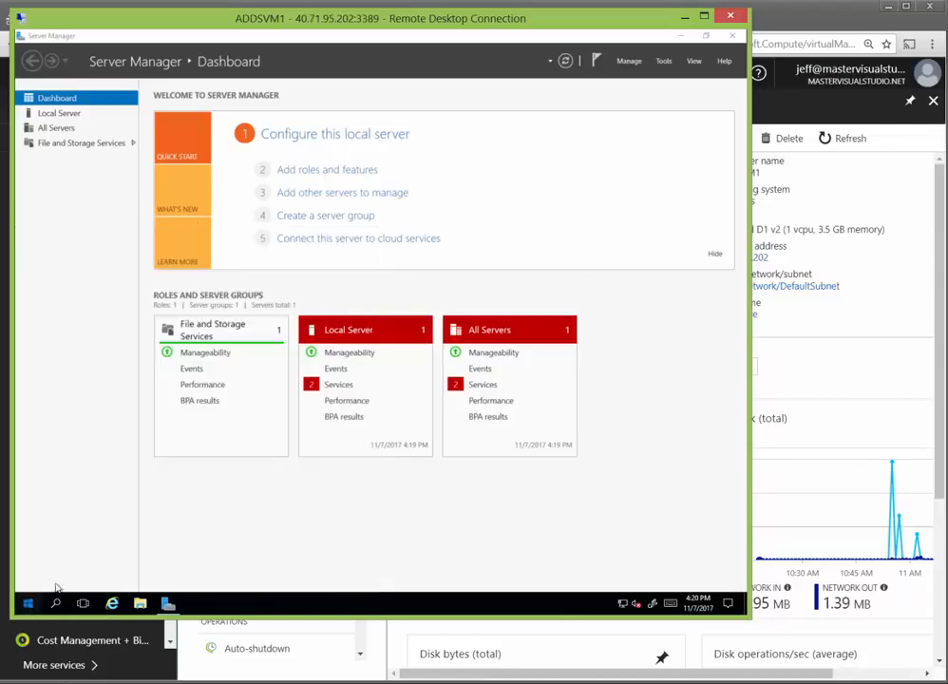
left_click(30, 605)
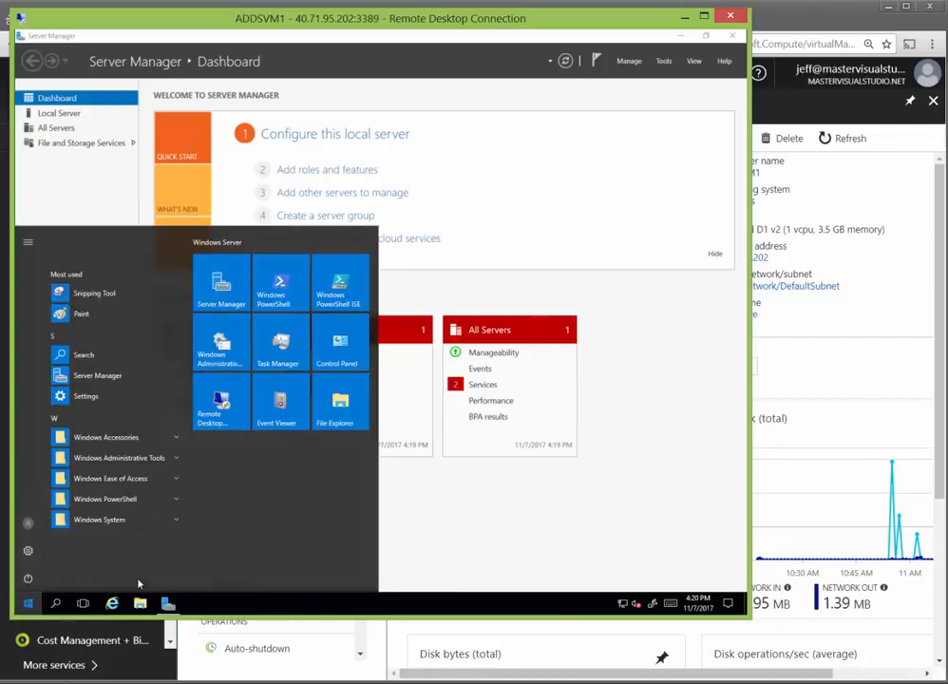
Step: Go to the Local Server page and open System Properties from the WORKGROUP link
left_click(395, 483)
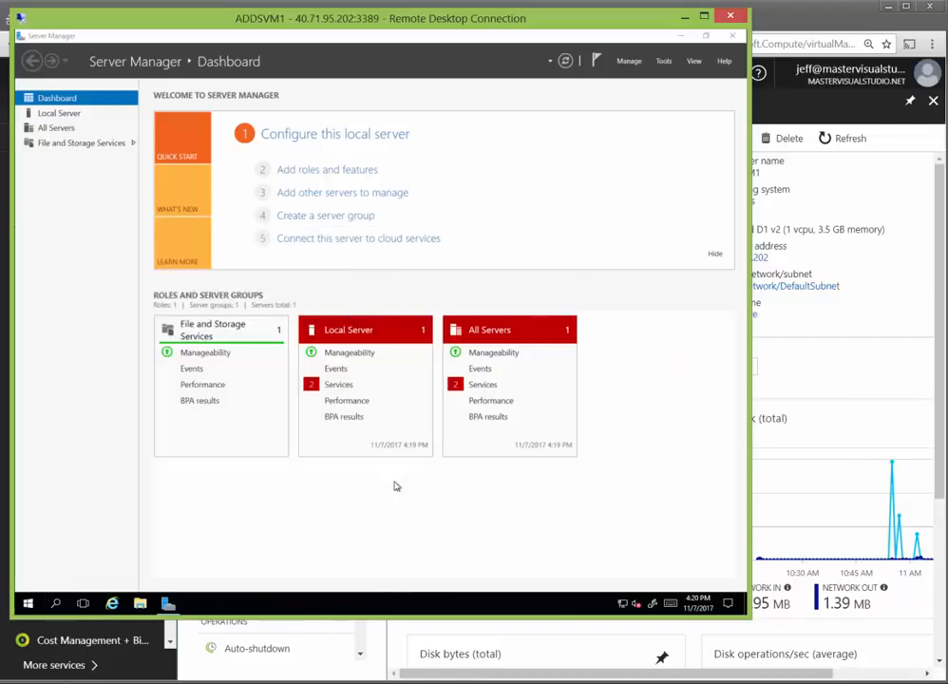
left_click(50, 114)
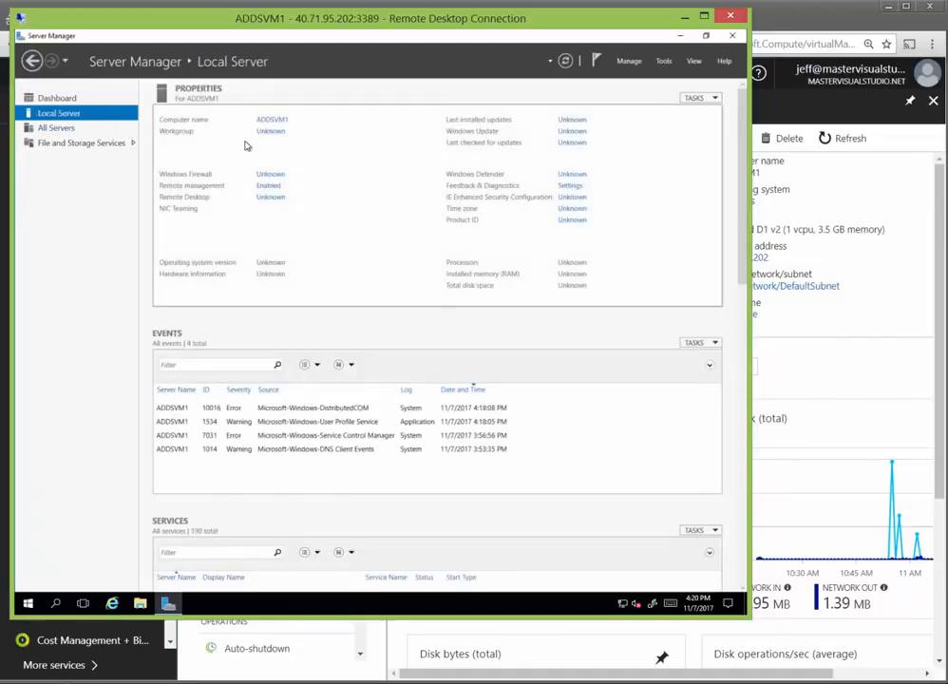
left_click(270, 197)
left_click(233, 325)
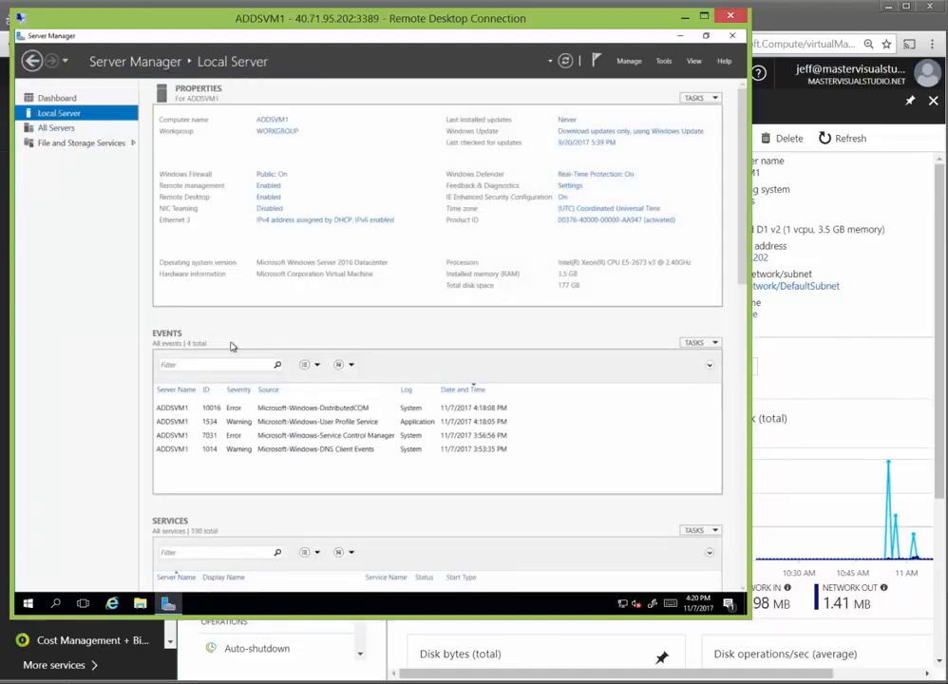
left_click(272, 134)
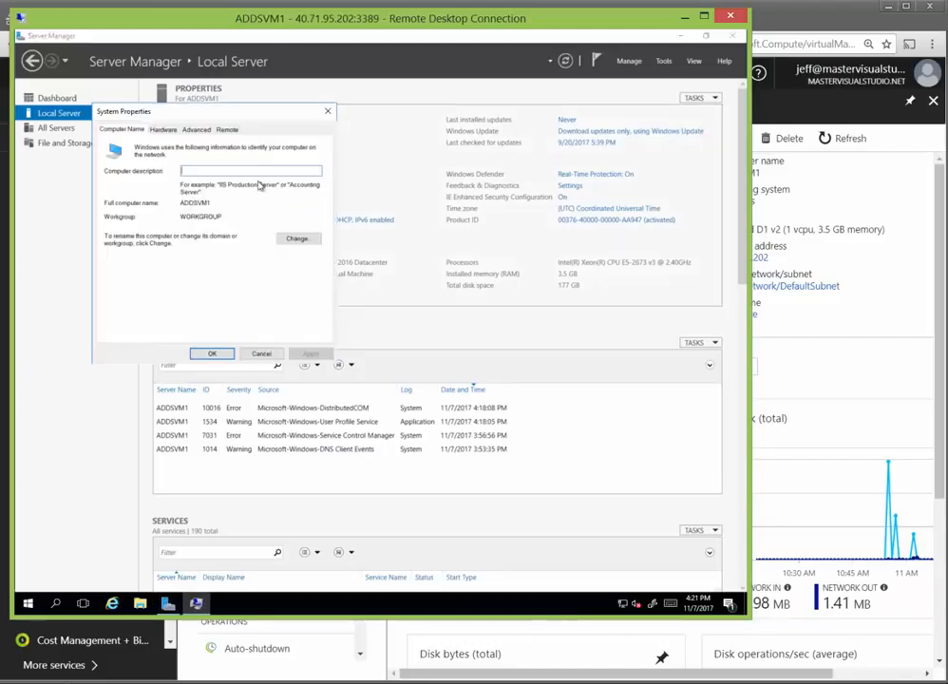
Step: Switch ADDSVM1 membership to domain mastervisualstudio.net, apply, and dismiss the domain controller error
left_click(298, 238)
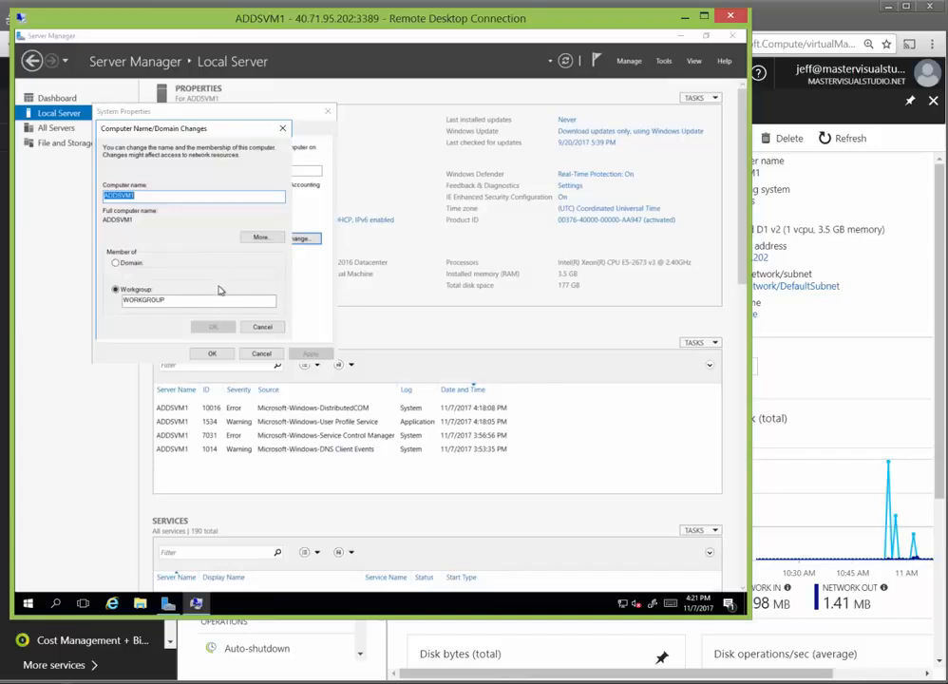
left_click(115, 262)
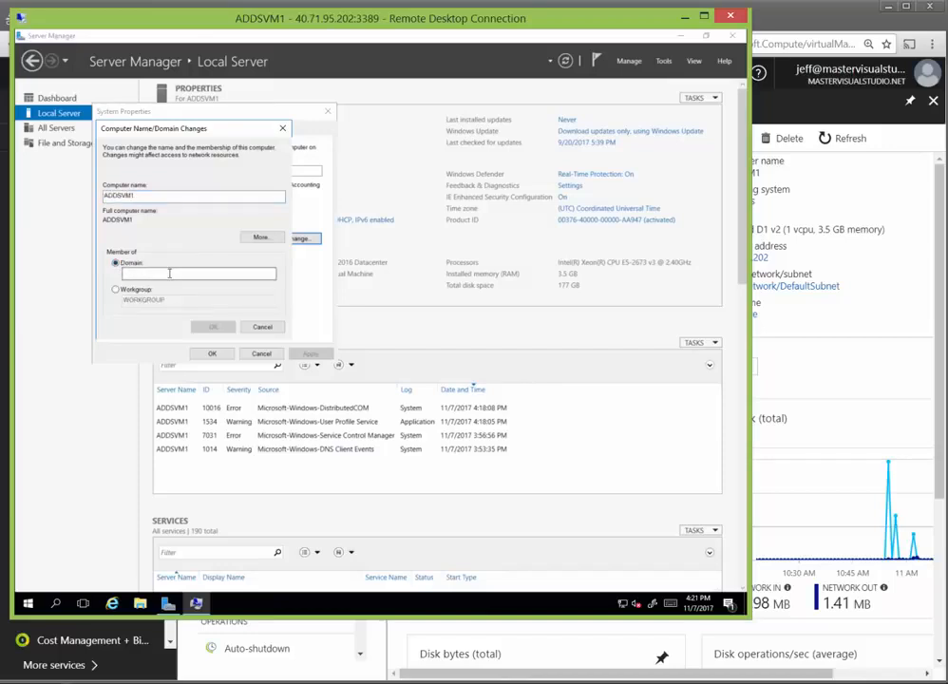
left_click(169, 273)
type("mastervisualstudio.net")
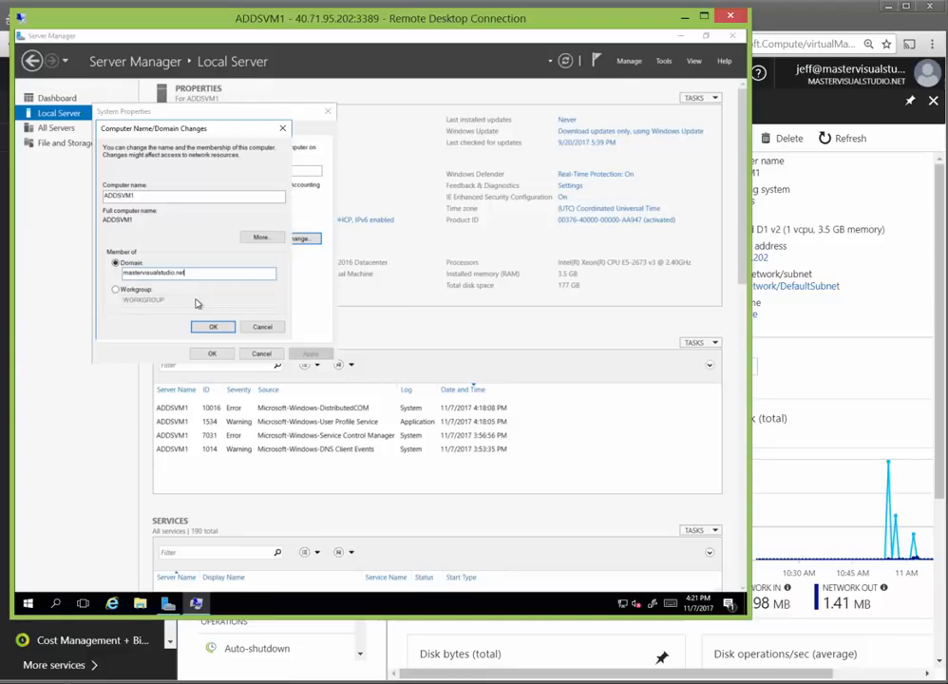
left_click(213, 325)
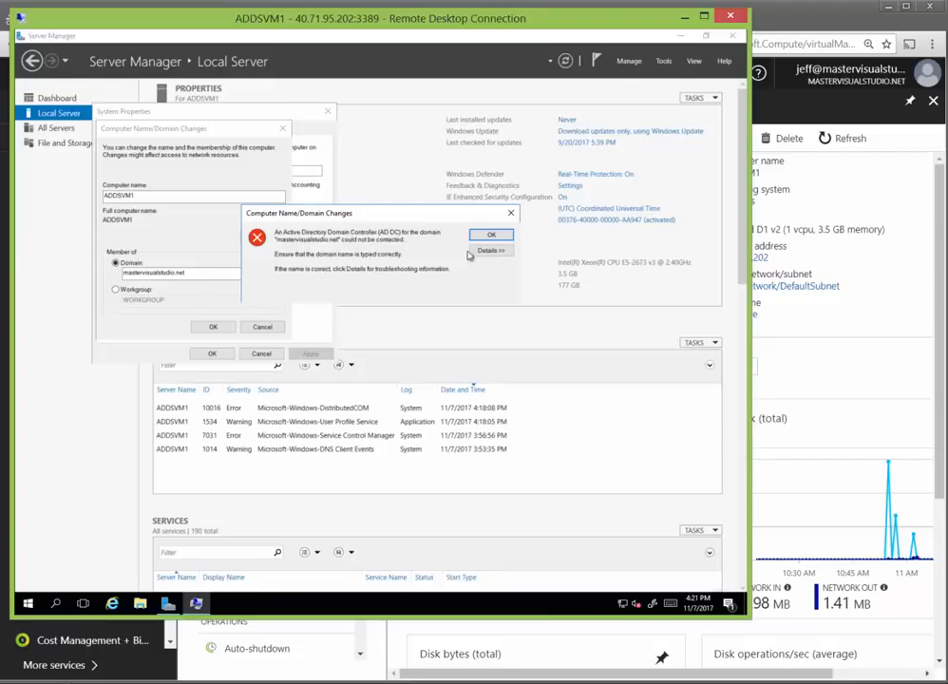
left_click(492, 236)
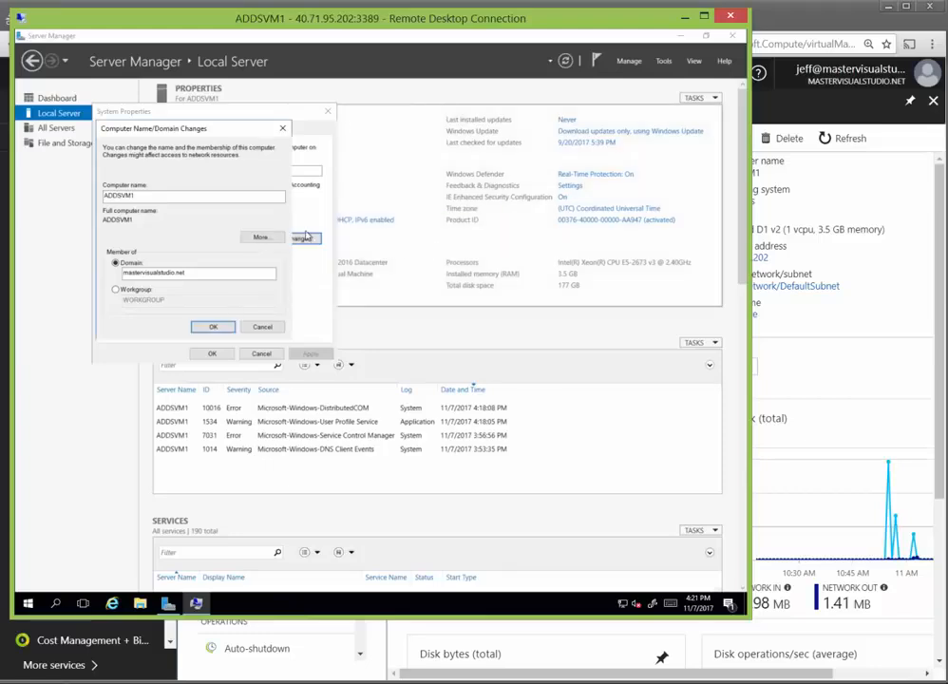
left_click(283, 129)
Step: Close System Properties and restart ADDSVM1 with reason Other (Planned), ending the remote session
left_click(328, 111)
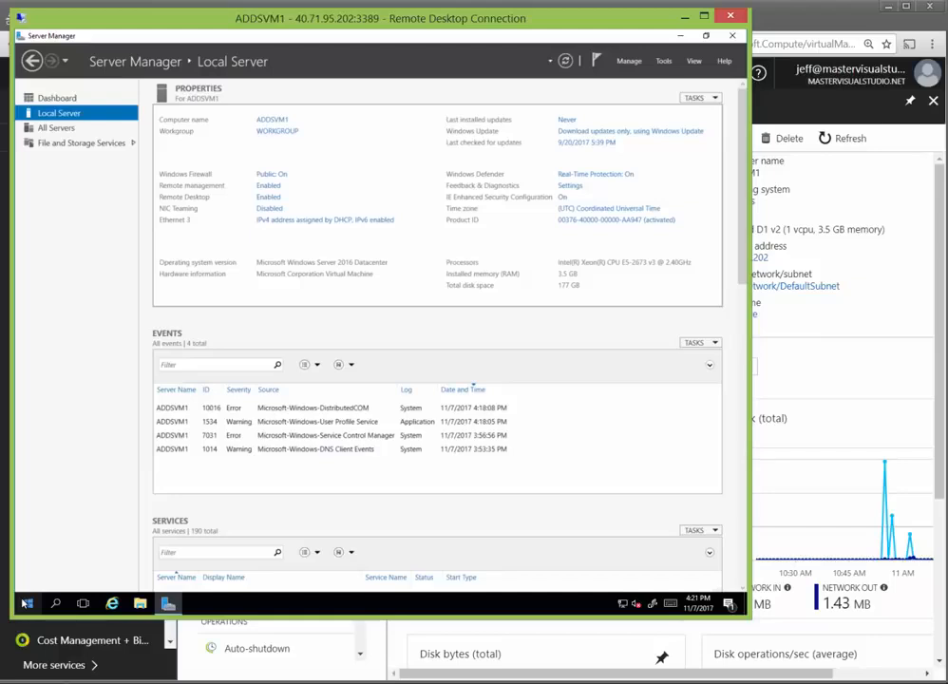
left_click(29, 605)
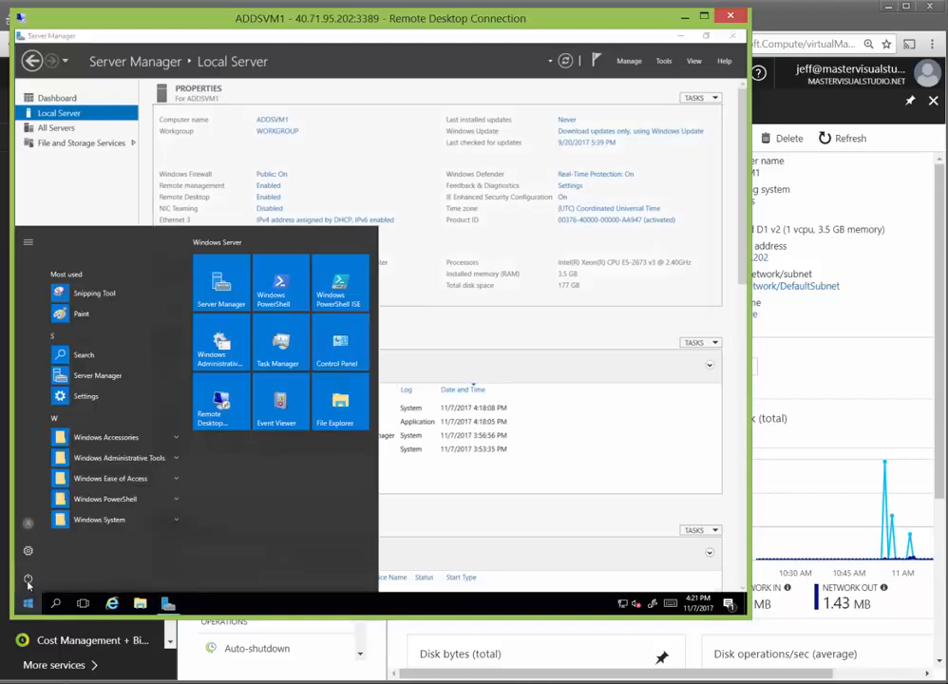
left_click(27, 577)
left_click(21, 551)
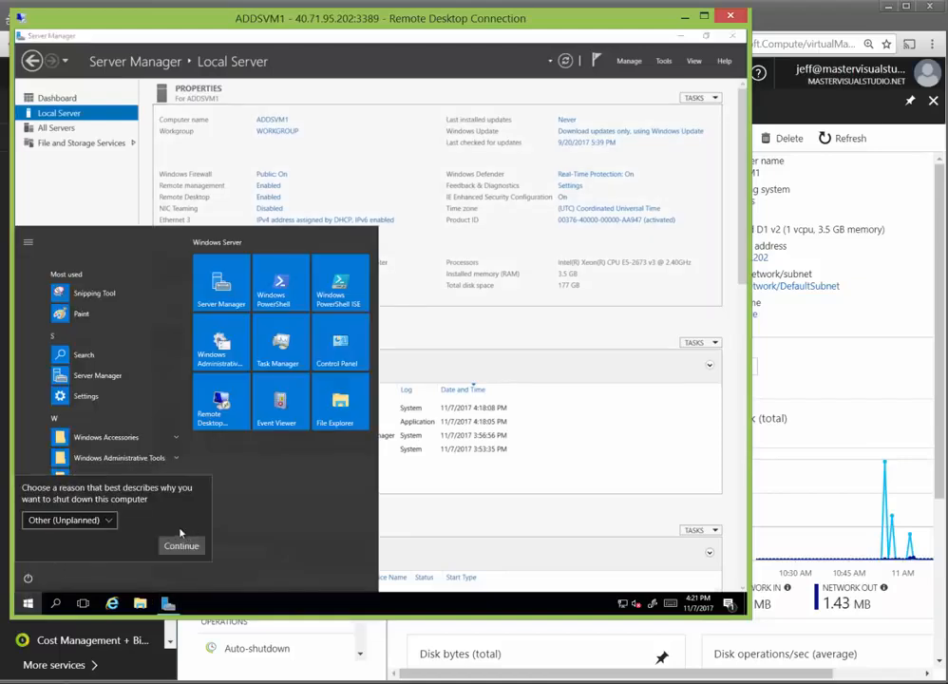
left_click(103, 520)
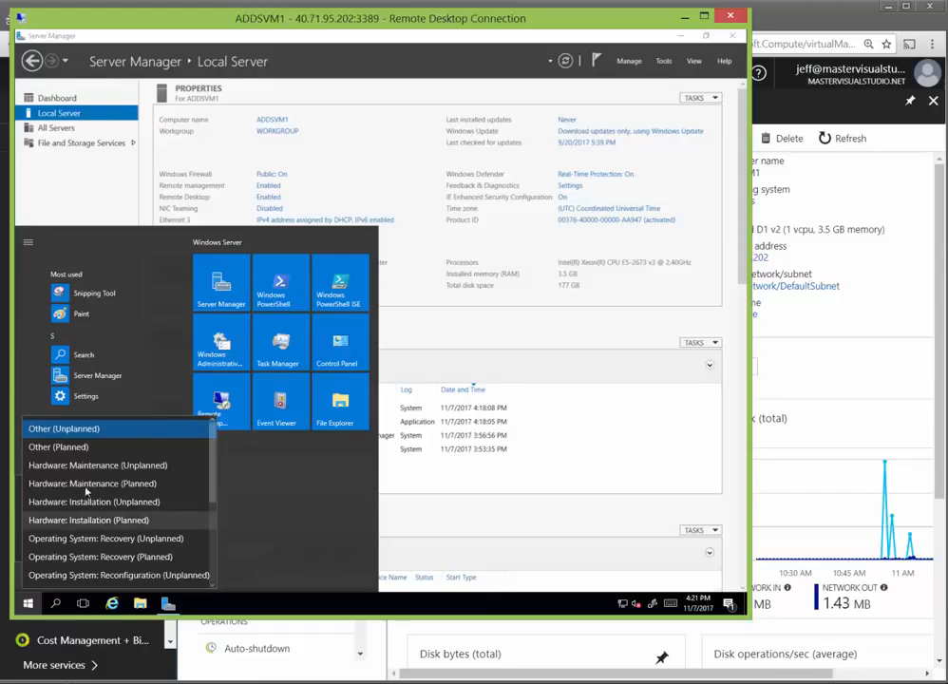
left_click(81, 446)
left_click(165, 546)
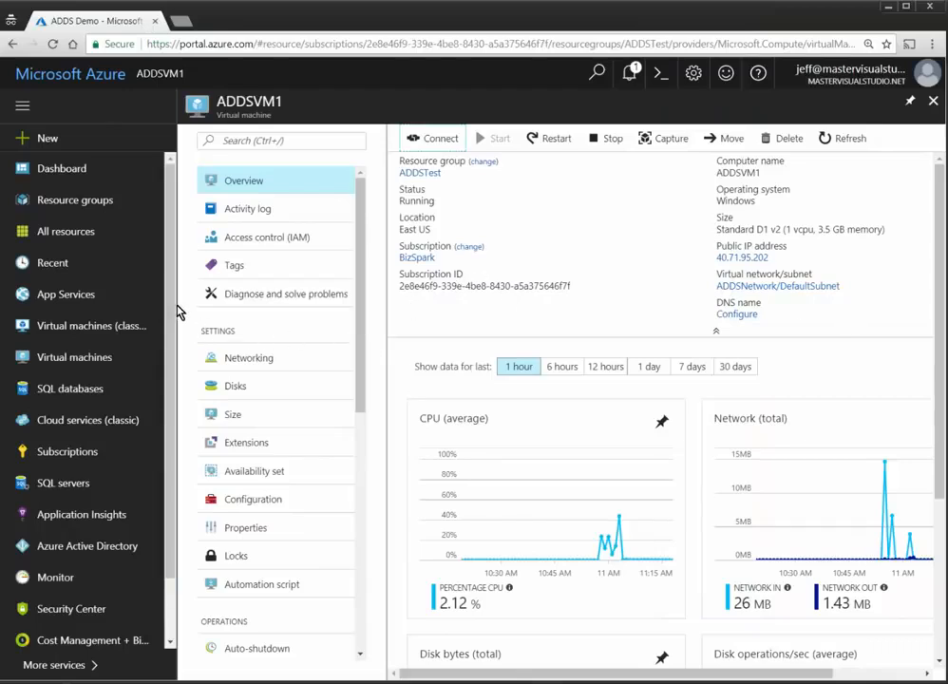
Step: Restart the ADDSVM2 classic virtual machine from its overview and confirm with Yes
left_click(91, 326)
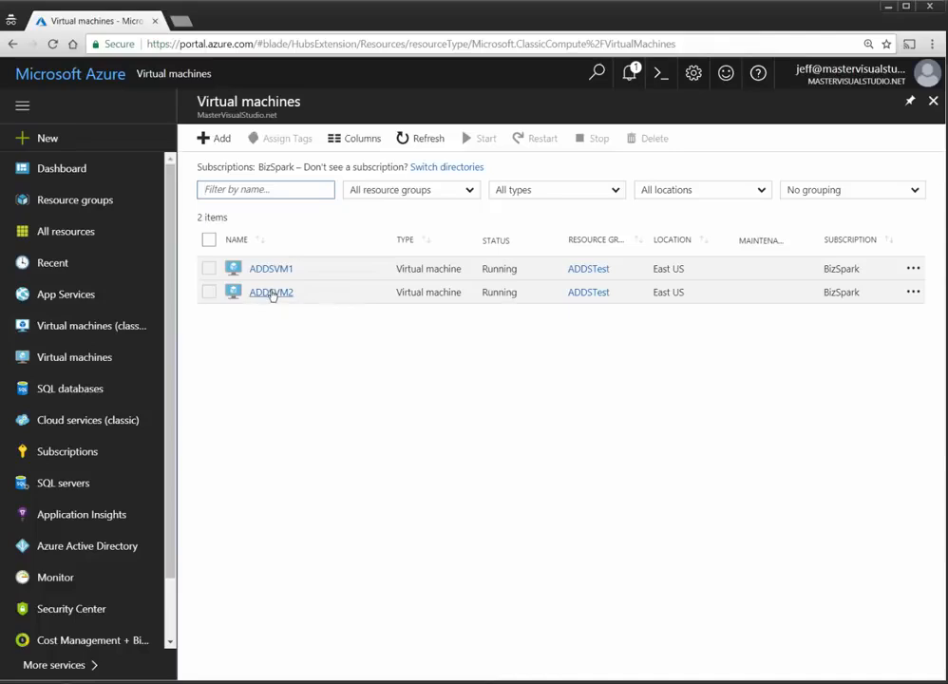
left_click(271, 293)
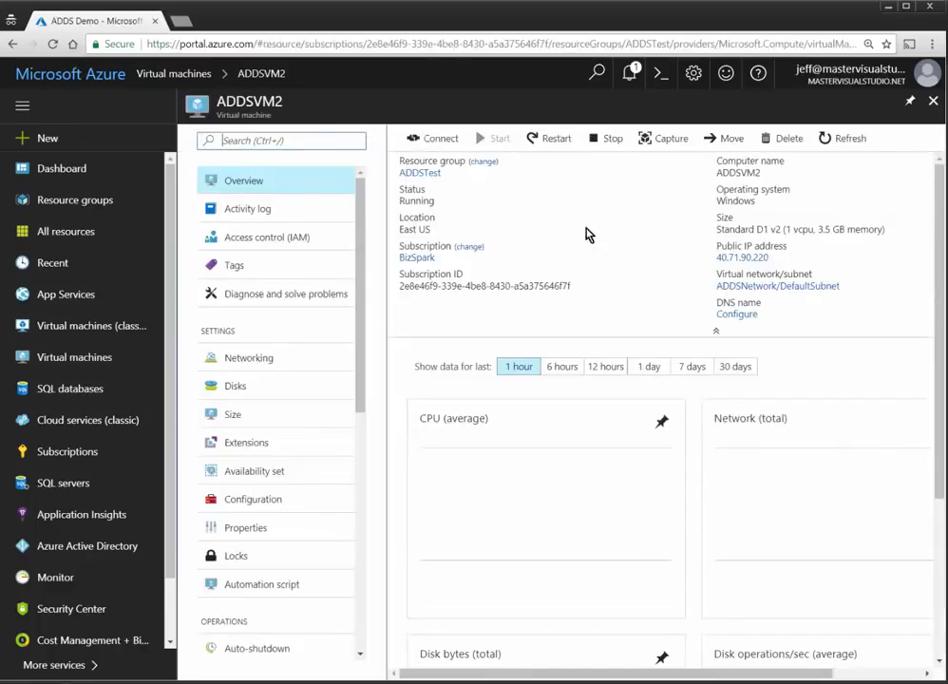
left_click(558, 140)
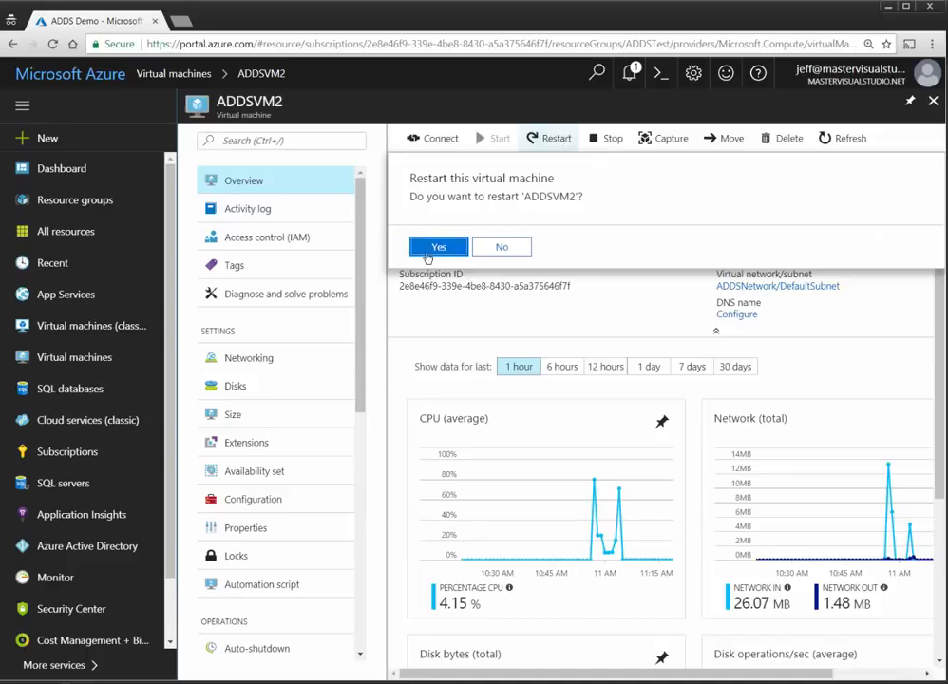
left_click(427, 253)
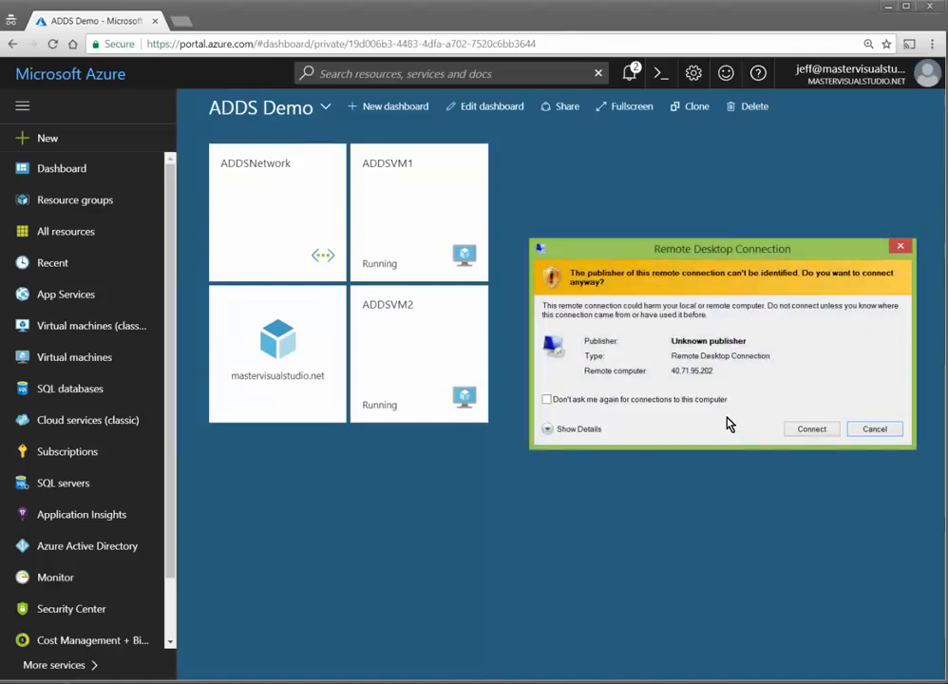
Step: Sign in to ADDSVM1 past the publisher and certificate warnings, then move and enlarge the RDP window
left_click(806, 430)
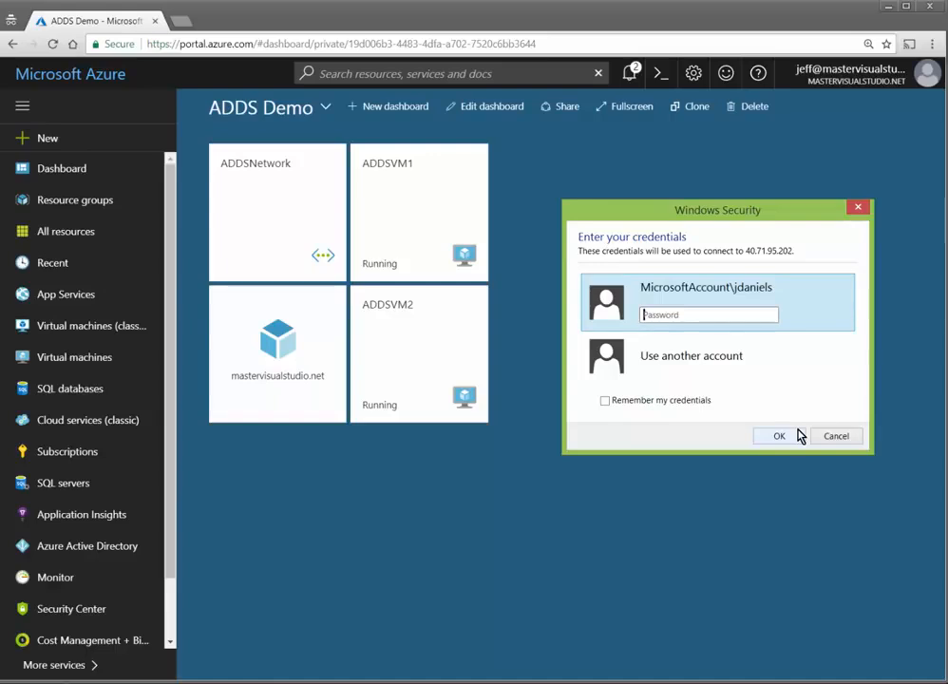
type("••••••••••")
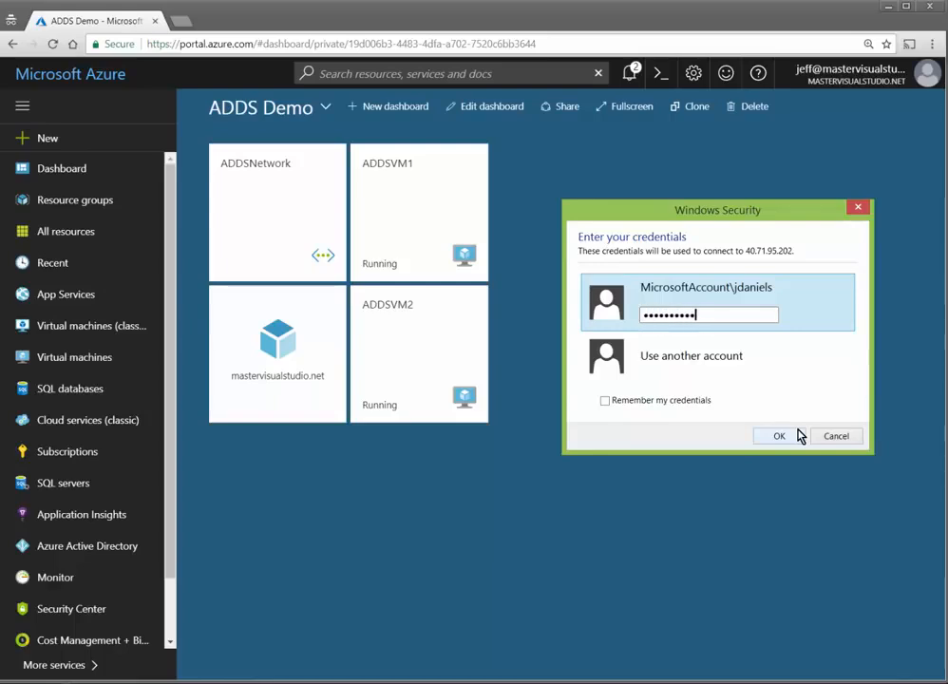
left_click(797, 434)
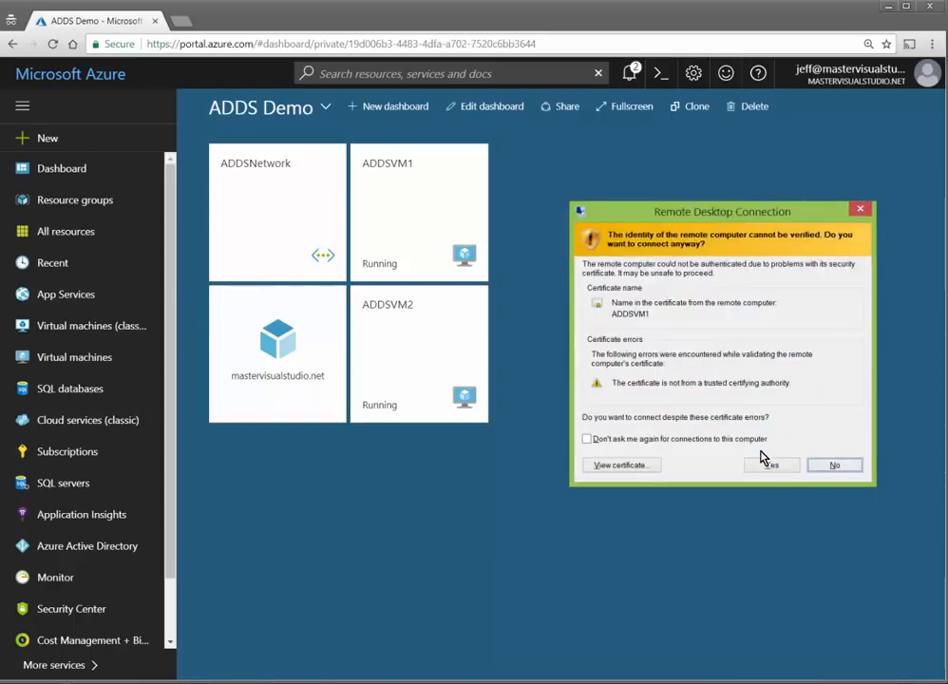
left_click(768, 464)
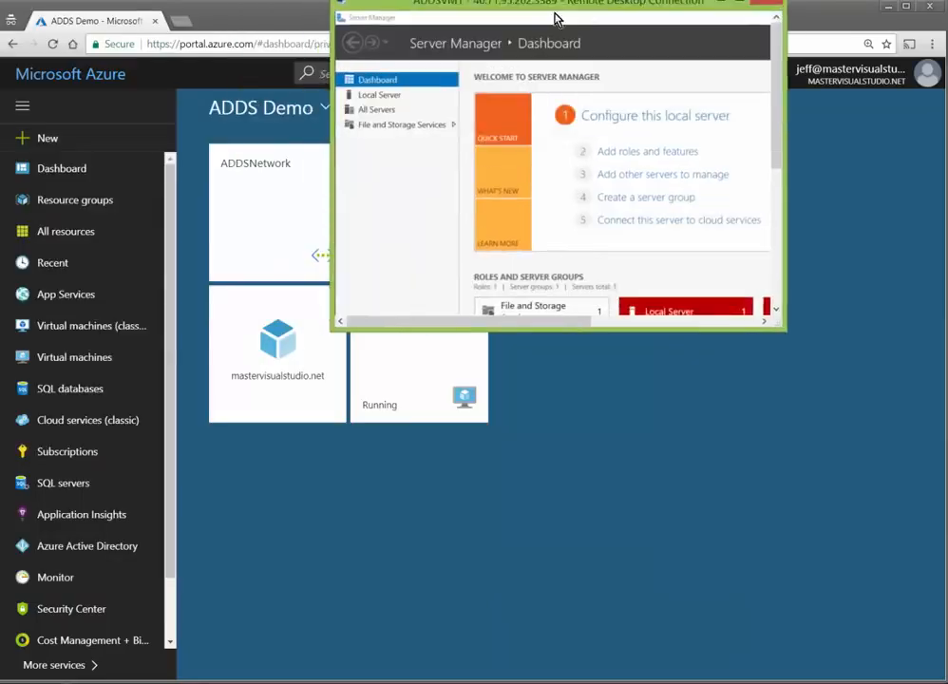
left_click_drag(557, 17, 131, 23)
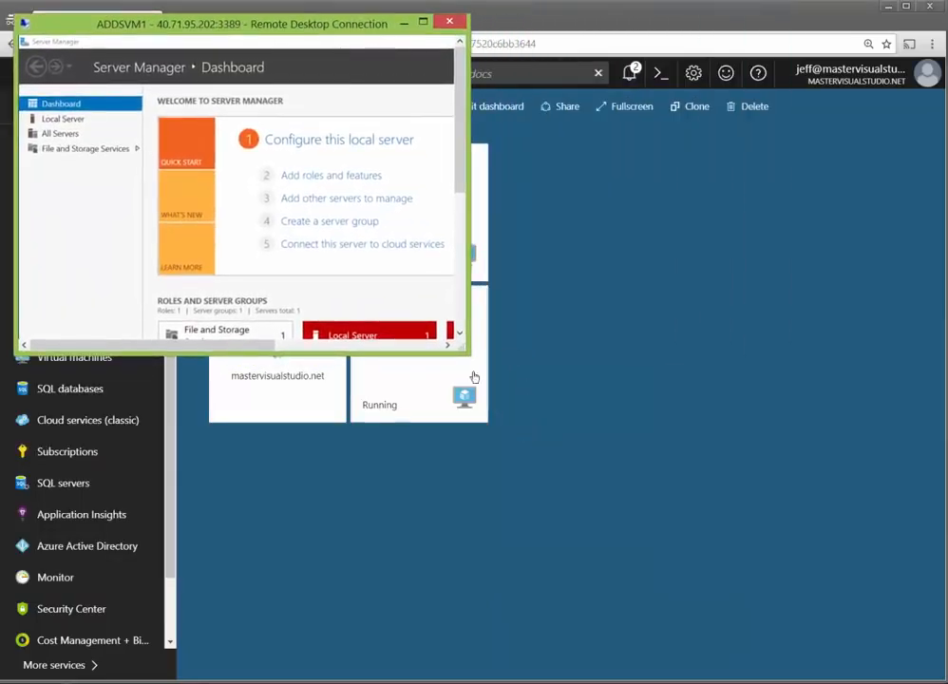
left_click_drag(464, 346, 821, 658)
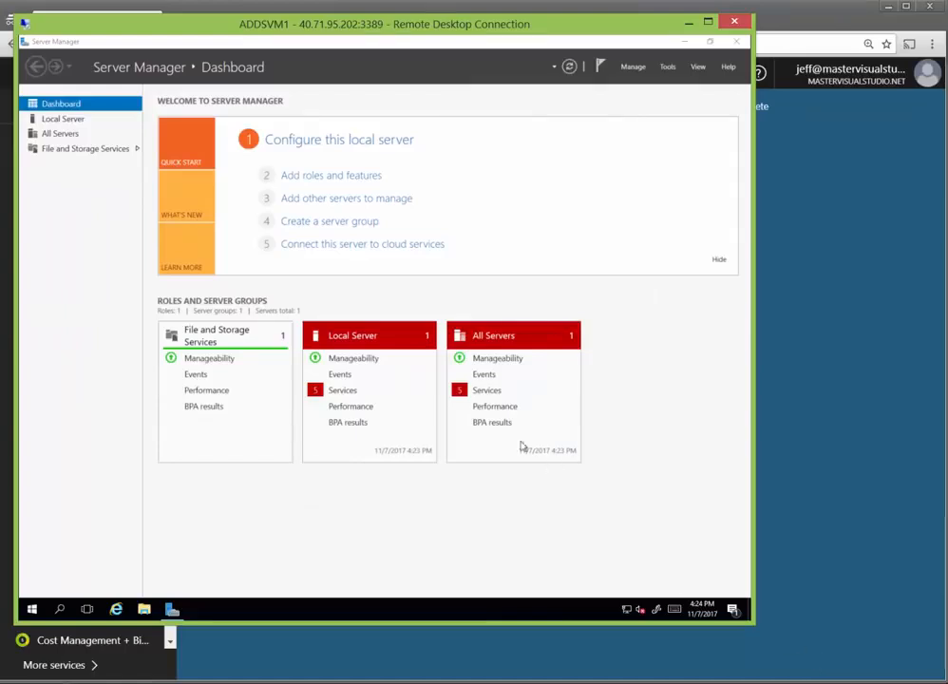
Step: Switch ADDSVM1 from WORKGROUP to membership of the mastervisualstudio.net domain
left_click(352, 335)
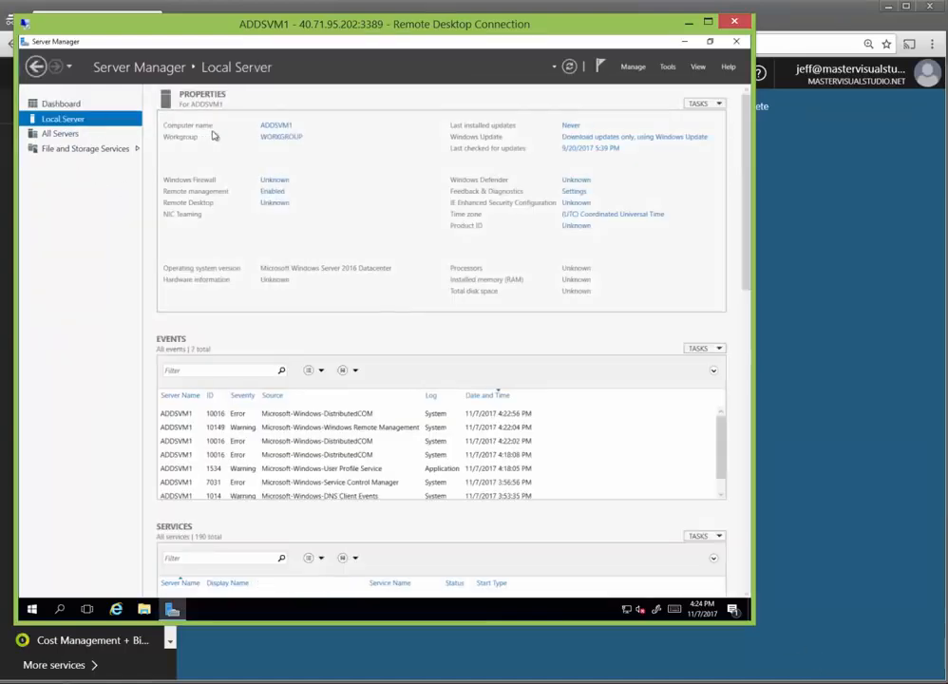
left_click(282, 139)
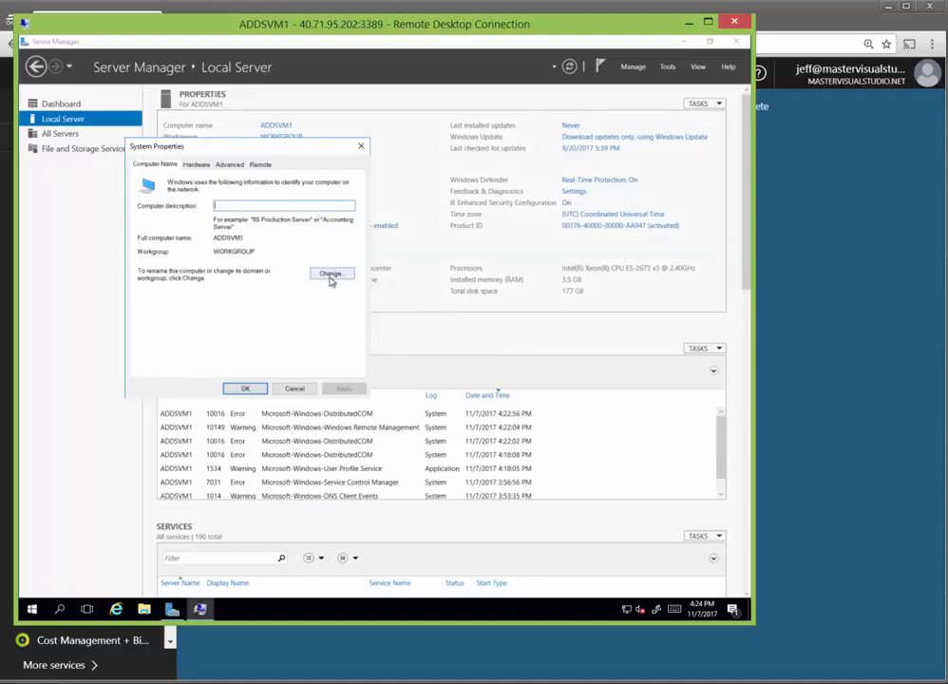
left_click(330, 274)
left_click(158, 299)
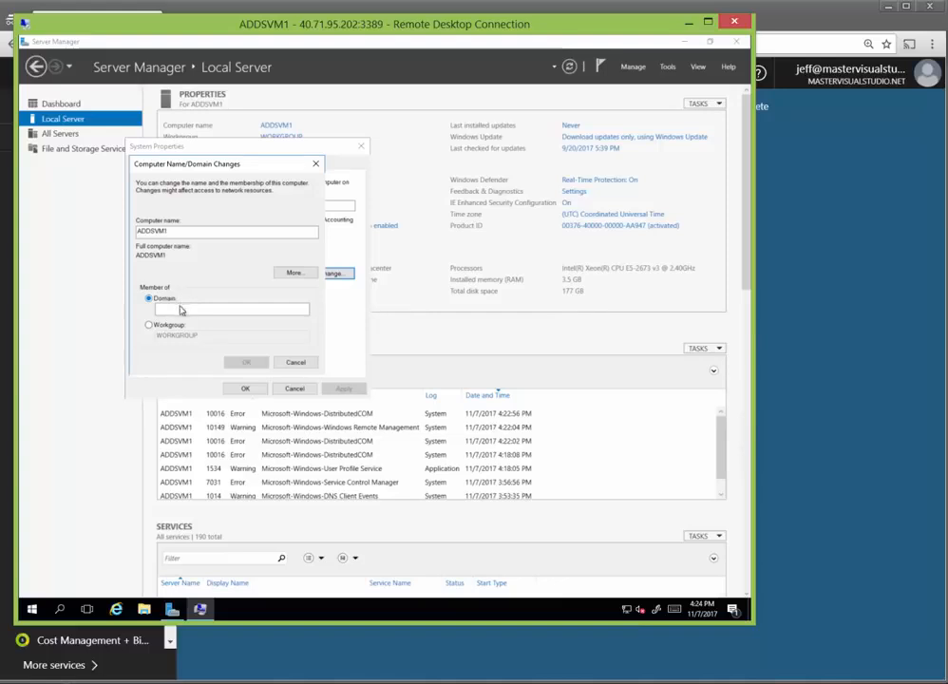
type("mastervisualstu")
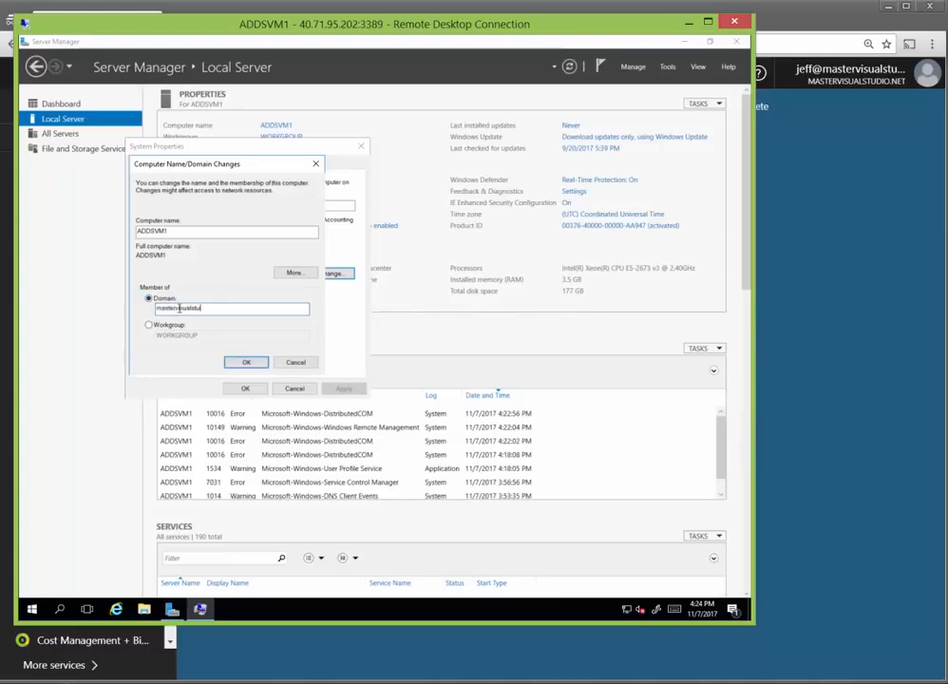
type("dio.net")
left_click(244, 362)
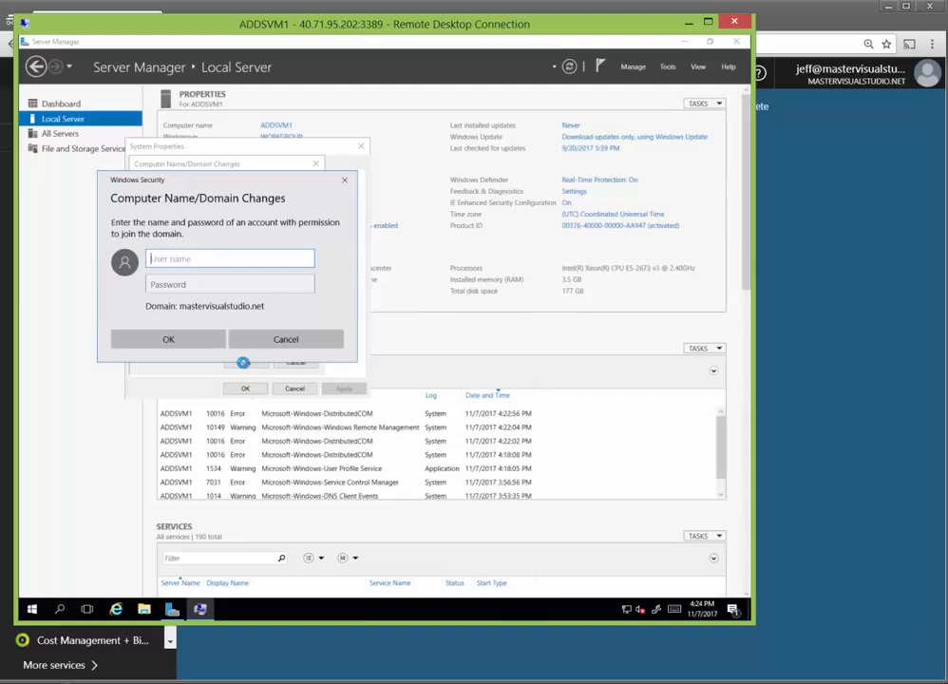
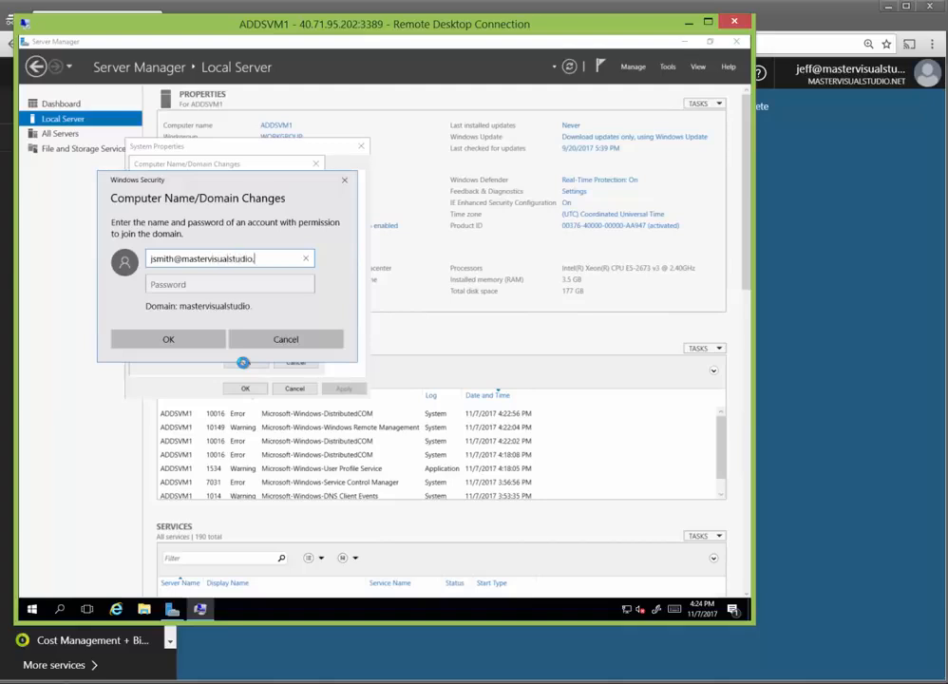
key("Tab")
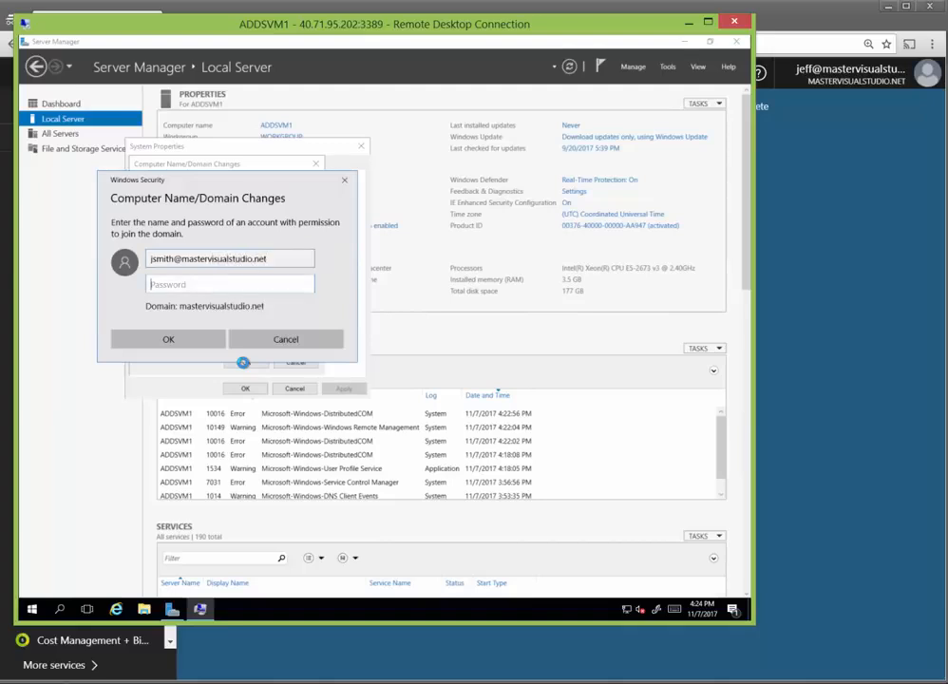
type("•••••••••••••")
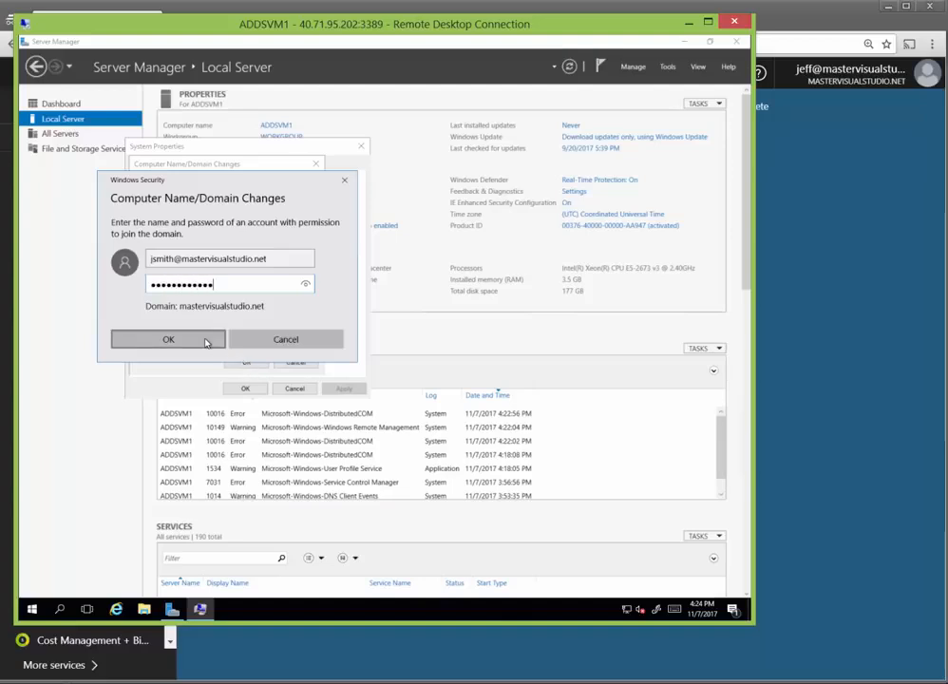
left_click(206, 342)
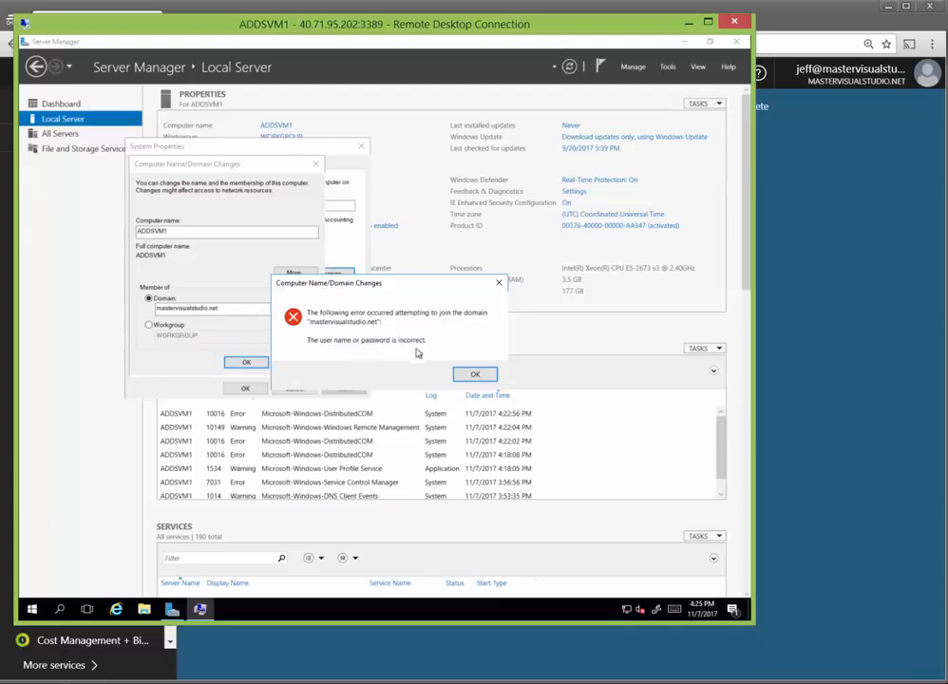
left_click(478, 375)
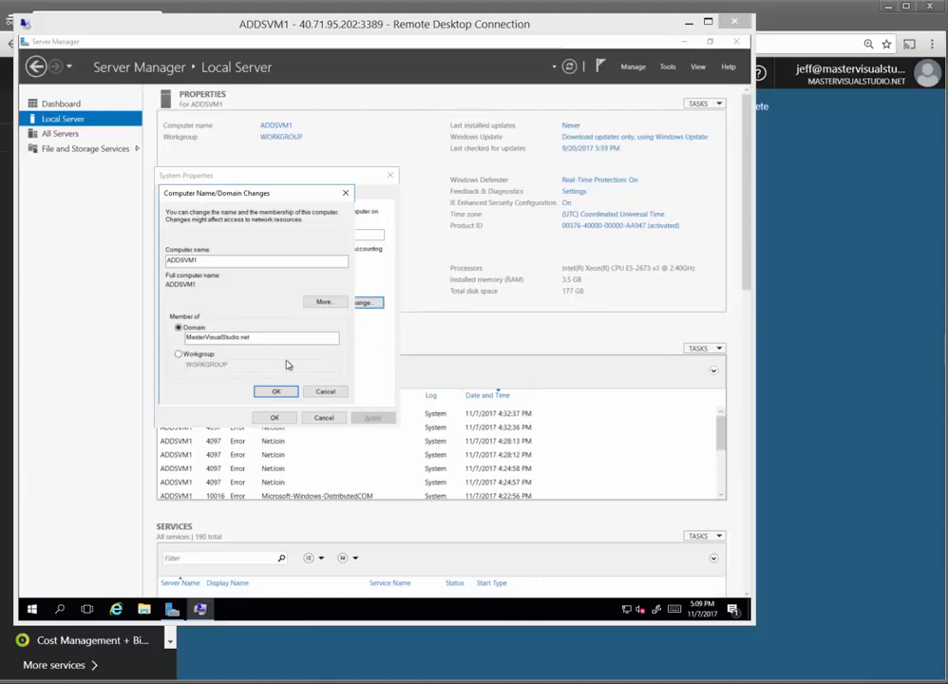
Step: Retry the join with a MasterVisualStudio\-qualified user name and the account password
left_click(275, 391)
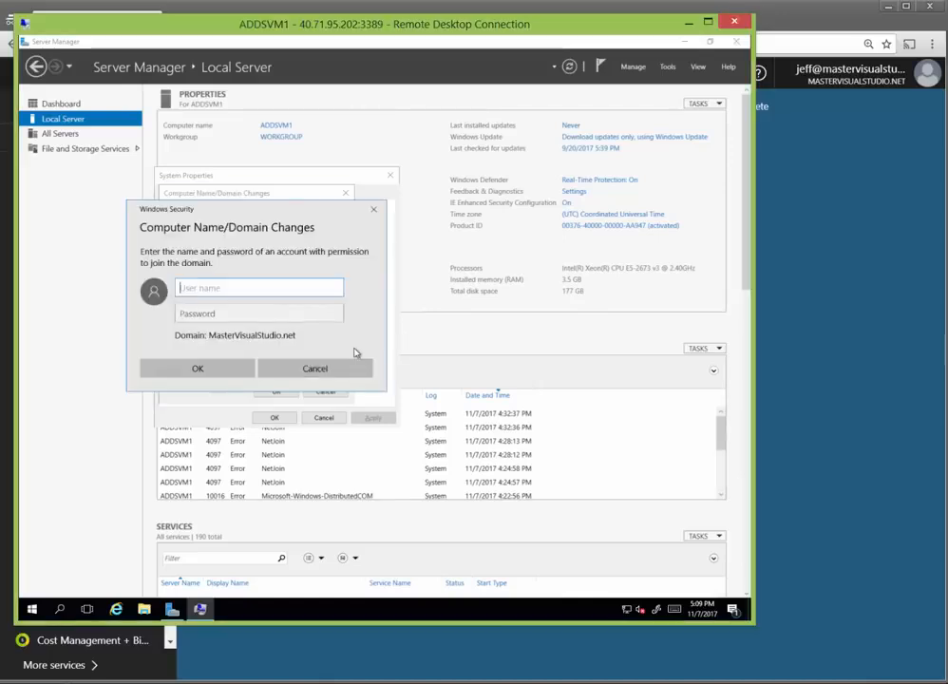
type("MasterVisualStudio")
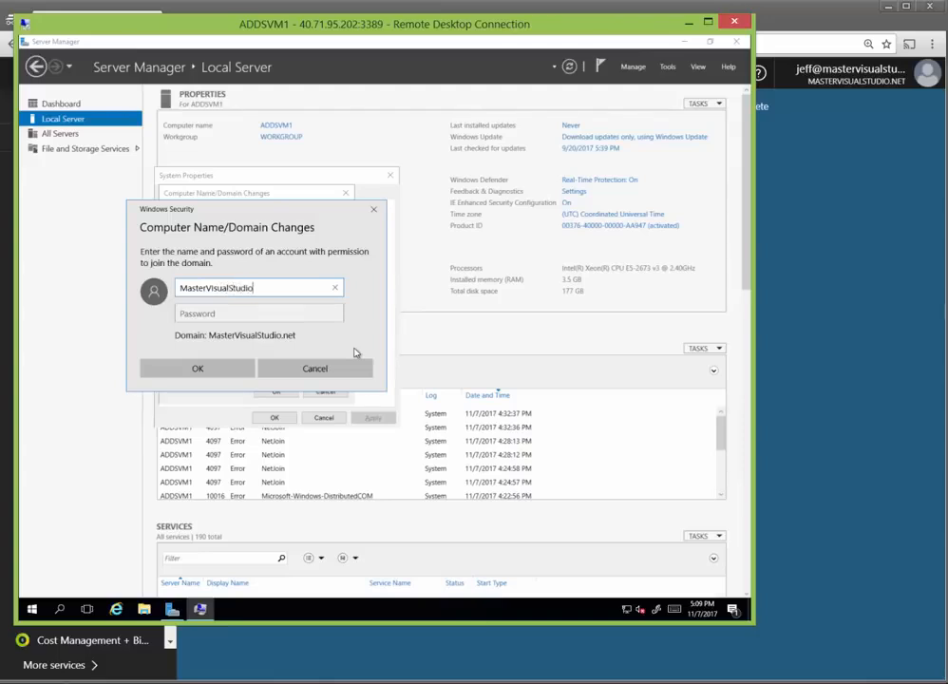
type("\\jsmith")
key("Tab")
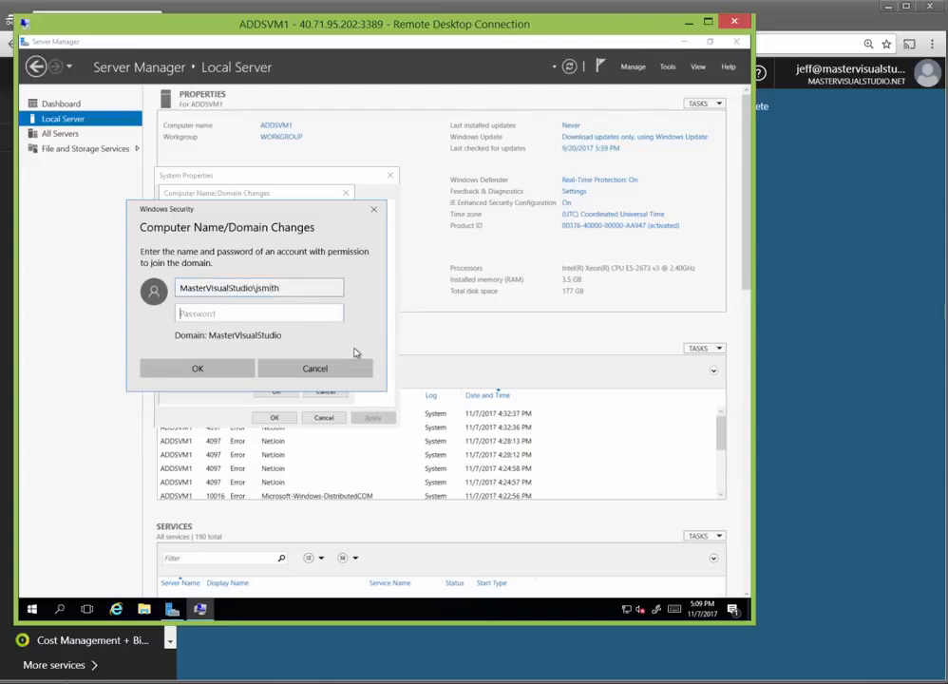
type("●●●●●●●●●●●●")
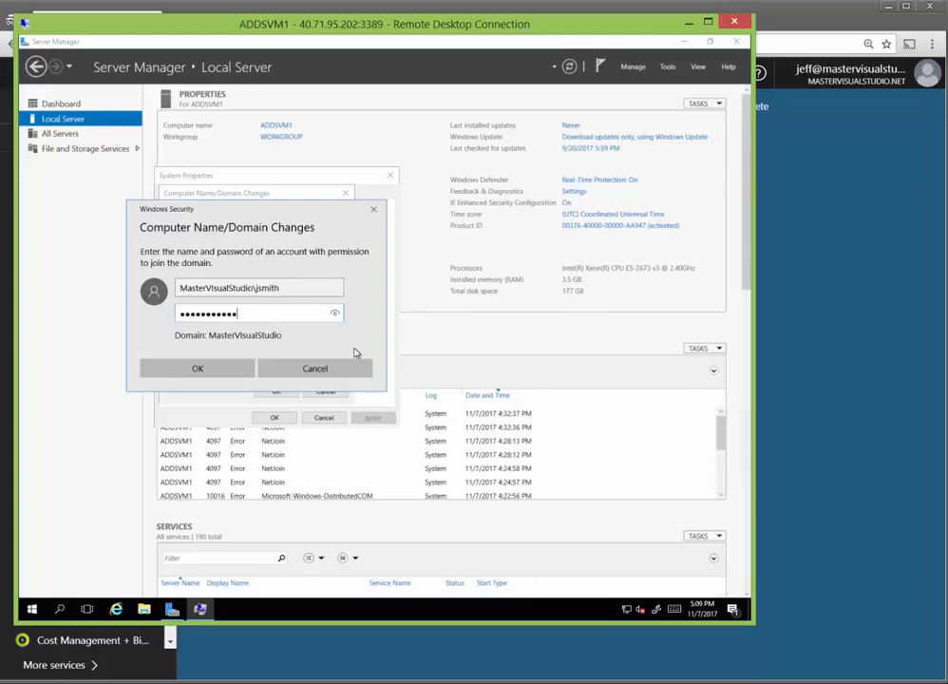
left_click(223, 371)
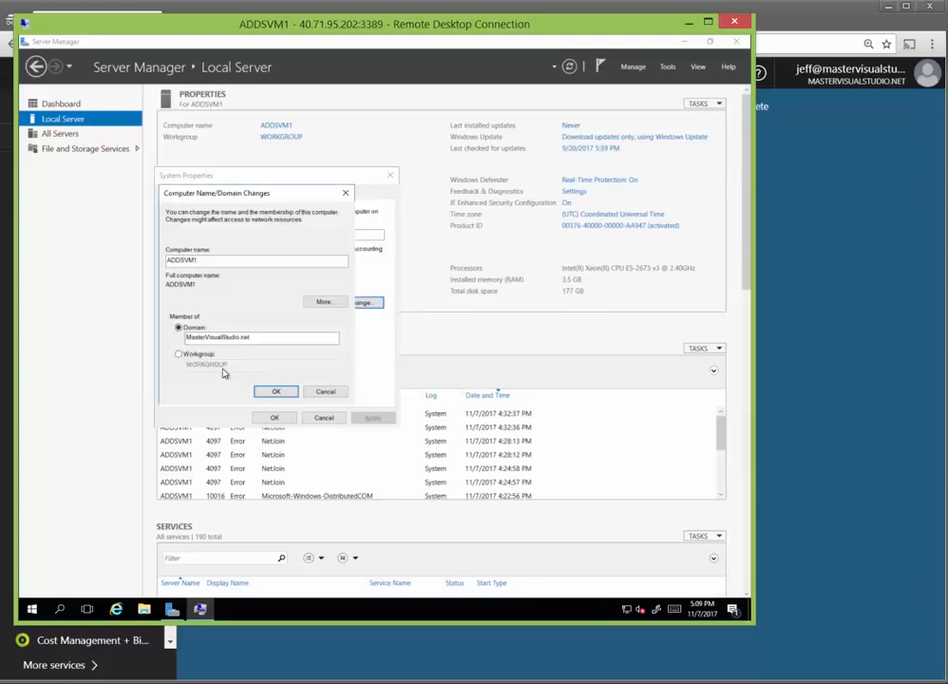
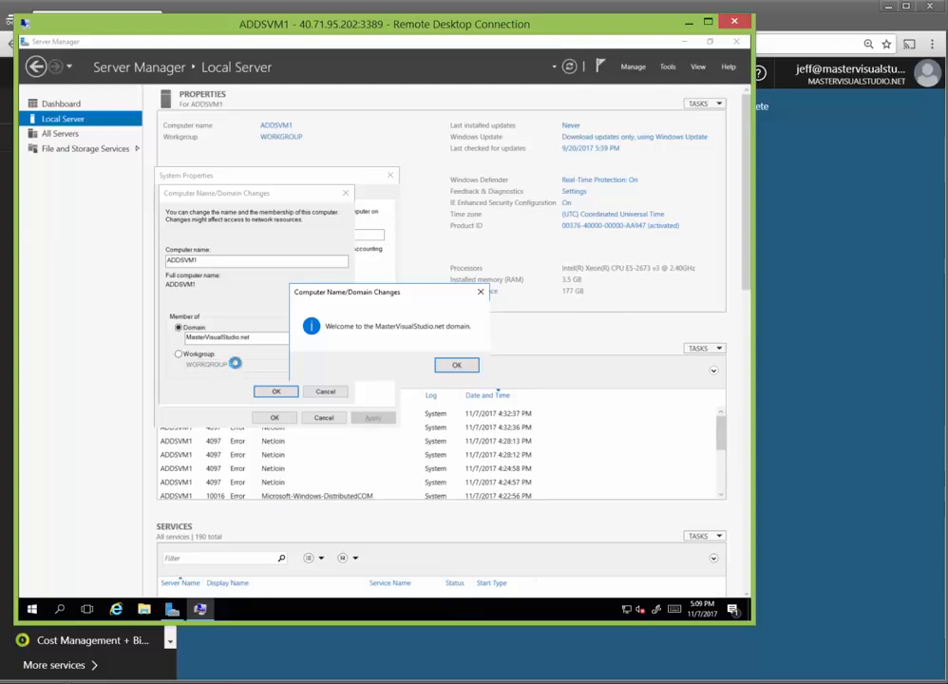
Step: Acknowledge the domain welcome and restart notices, close System Properties, and restart ADDSVM1 now
left_click(465, 368)
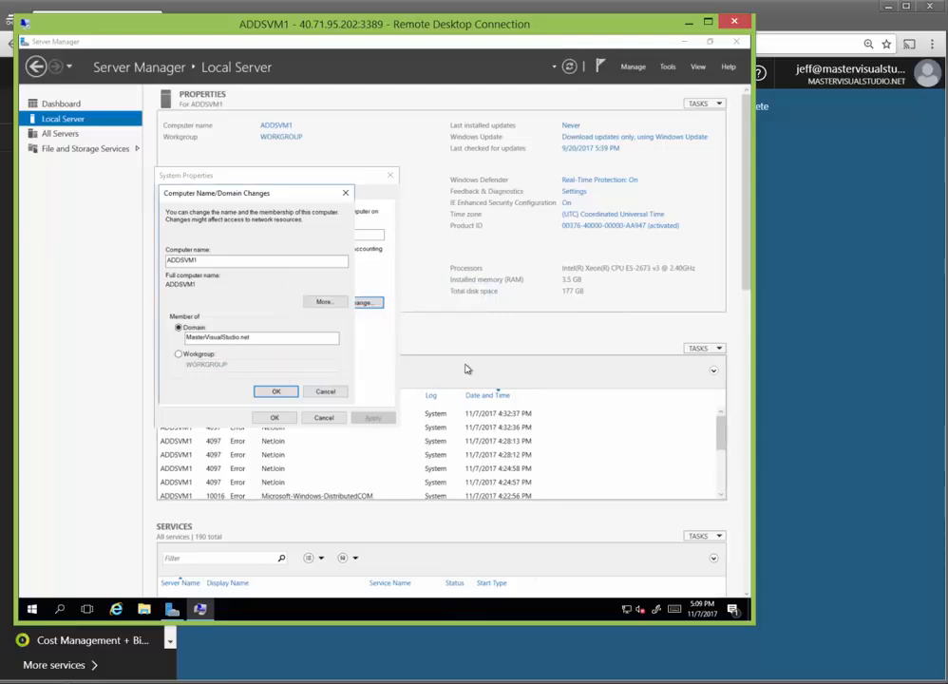
left_click(285, 390)
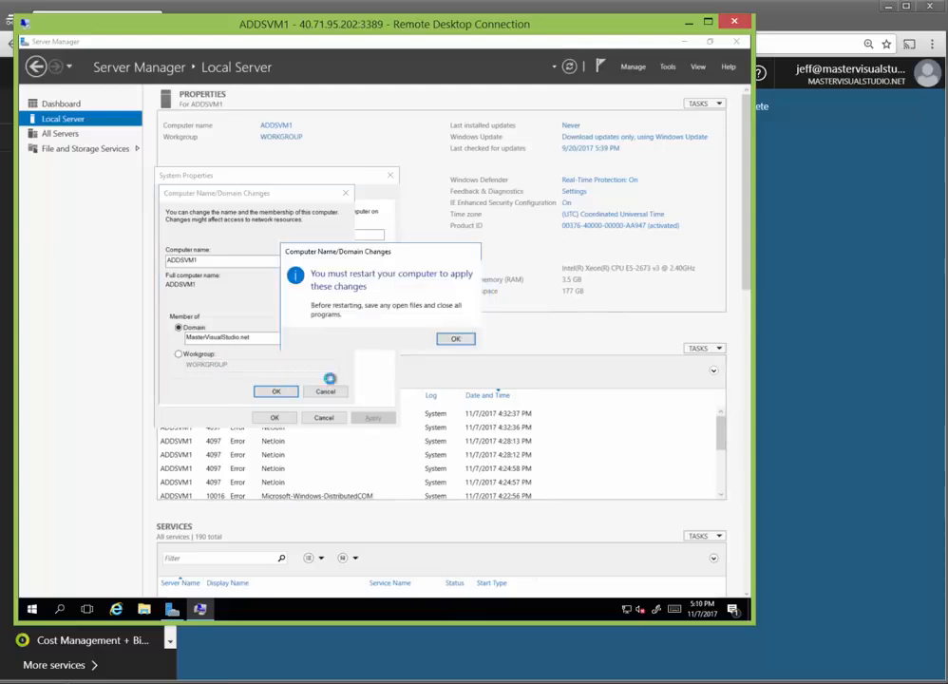
left_click(456, 340)
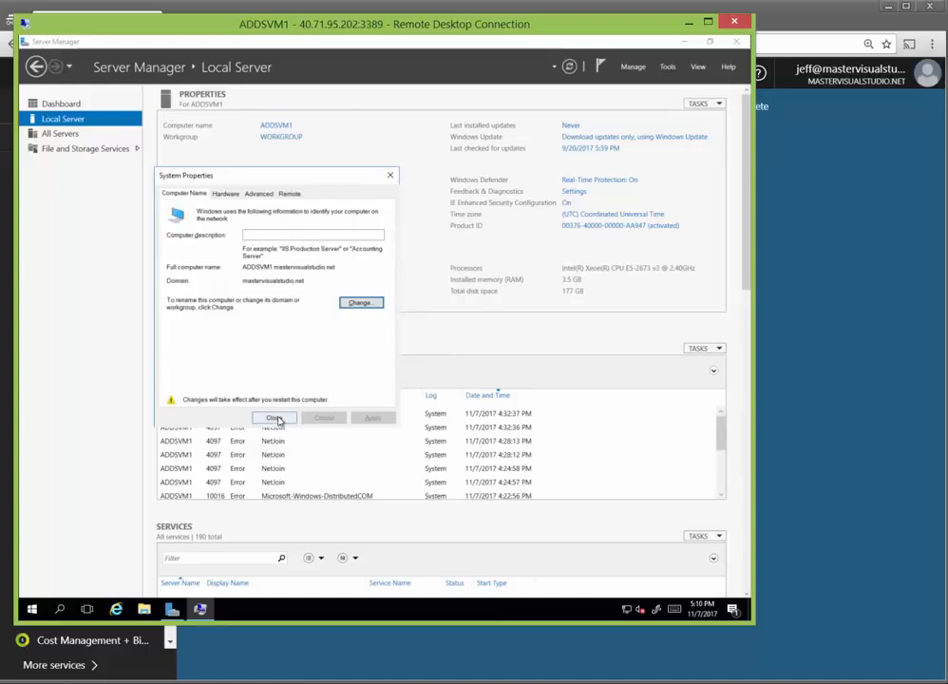
left_click(274, 418)
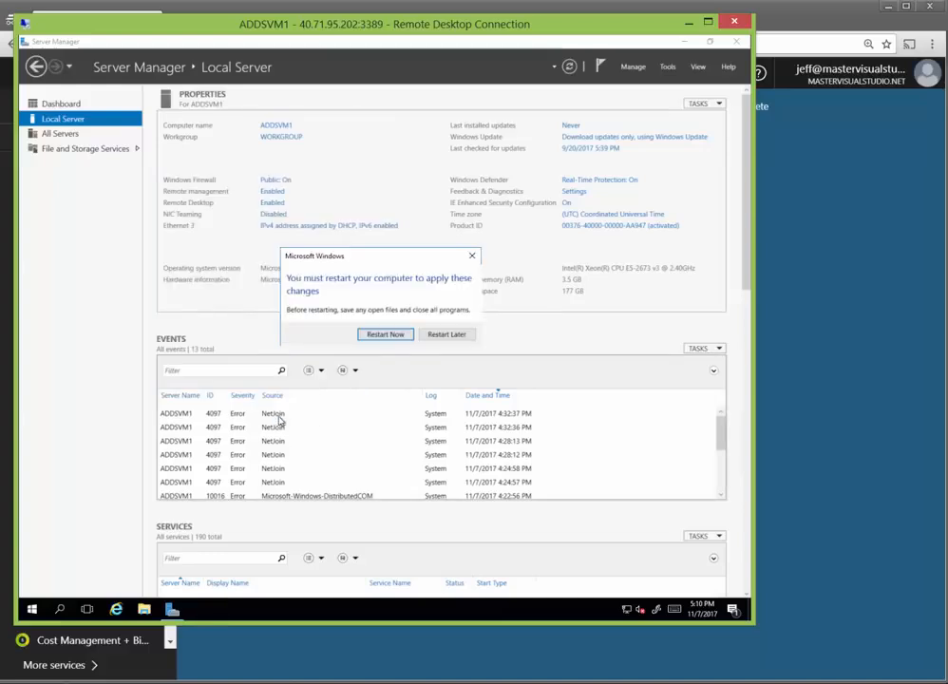
left_click(399, 452)
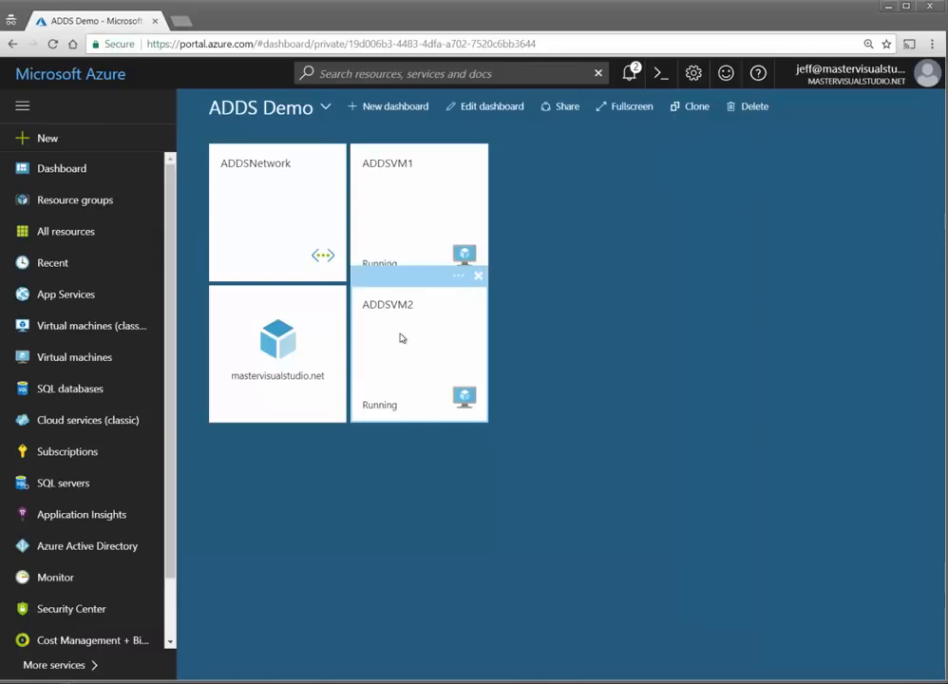
Step: Connect to ADDSVM2 over Remote Desktop from its VM blade, entering the password and accepting the certificate
left_click(401, 337)
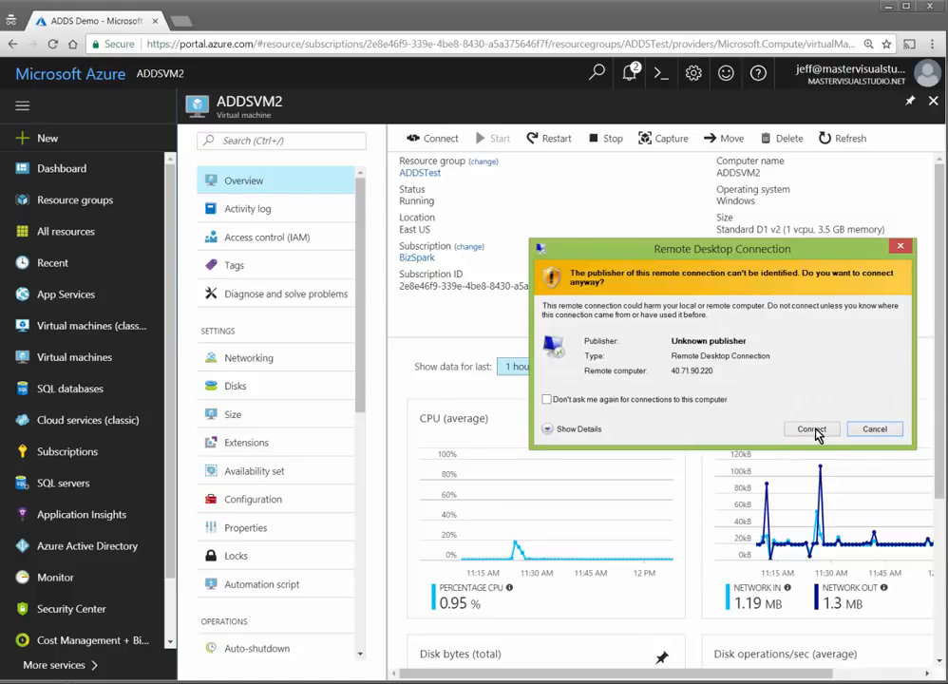
left_click(812, 429)
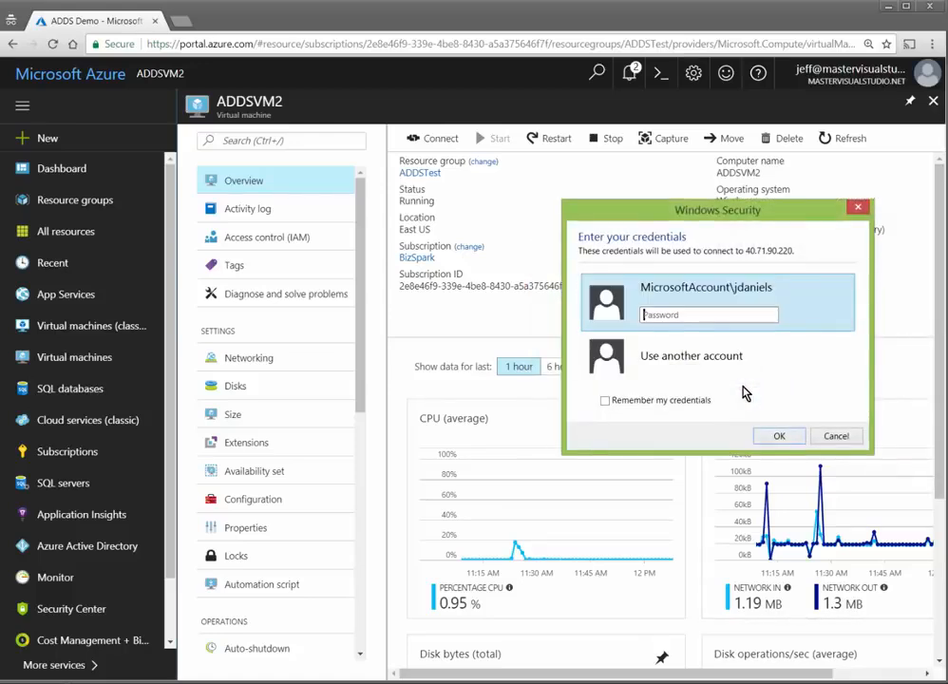
type("••••••••••••")
key("Return")
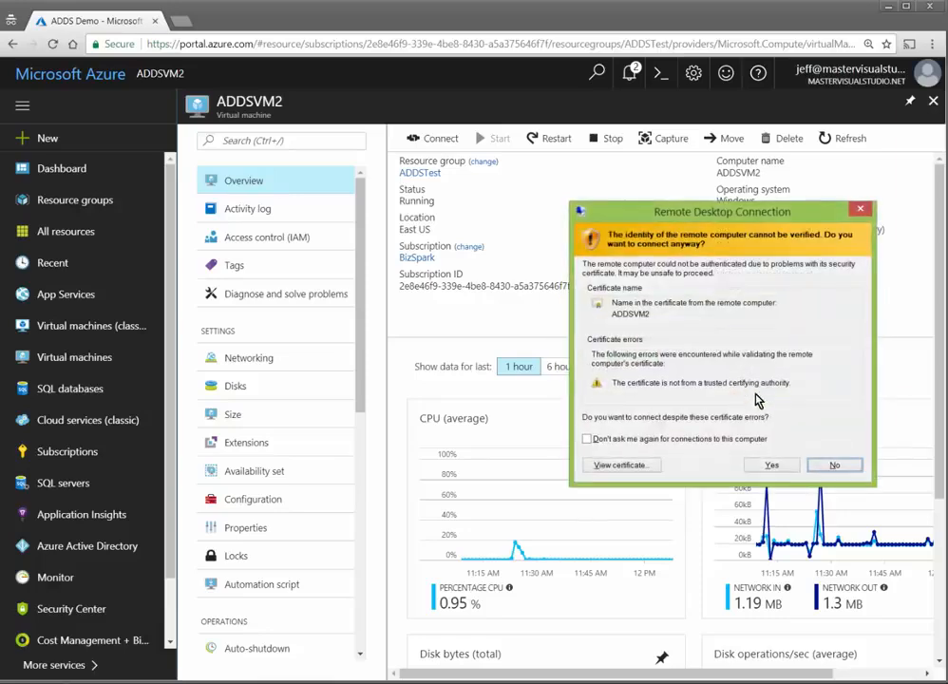
left_click(772, 466)
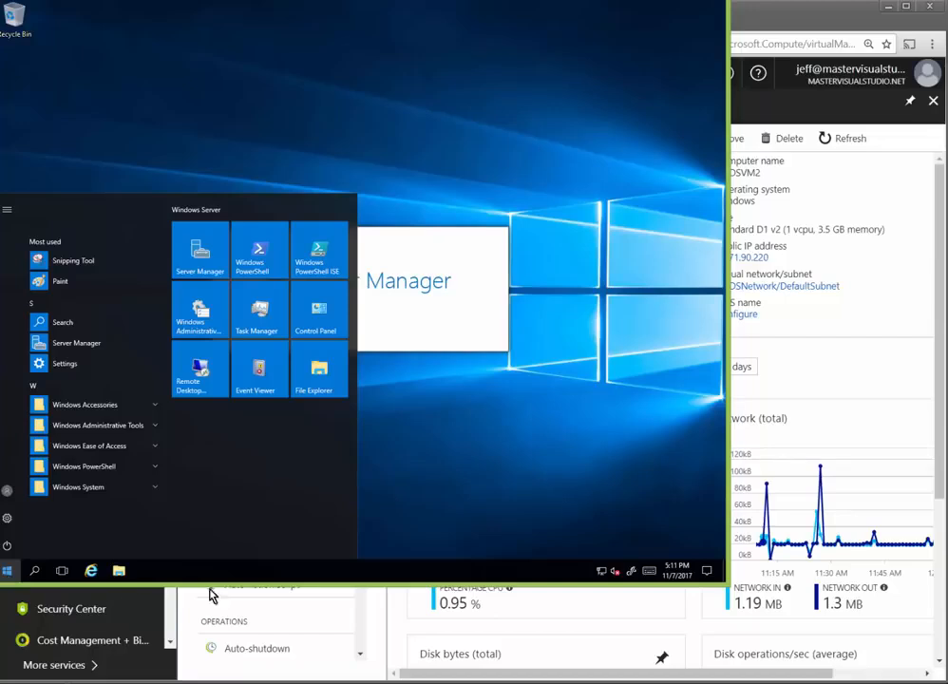
Step: From Local Server system properties, set ADDSVM2's membership to the domain MasterVisualStudio.net
left_click(10, 573)
left_click(9, 574)
left_click(10, 571)
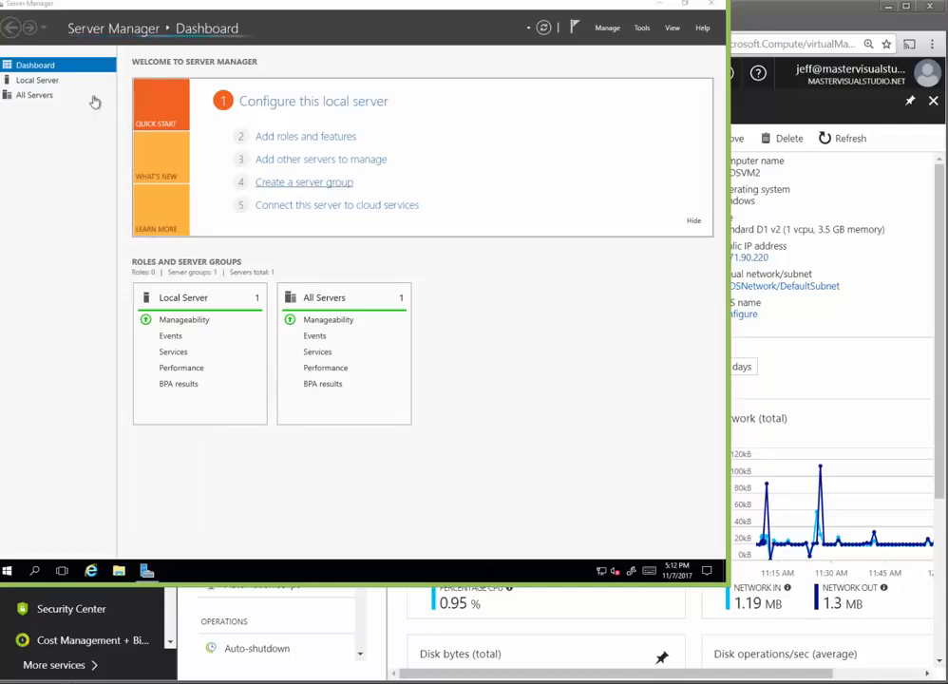
left_click(38, 80)
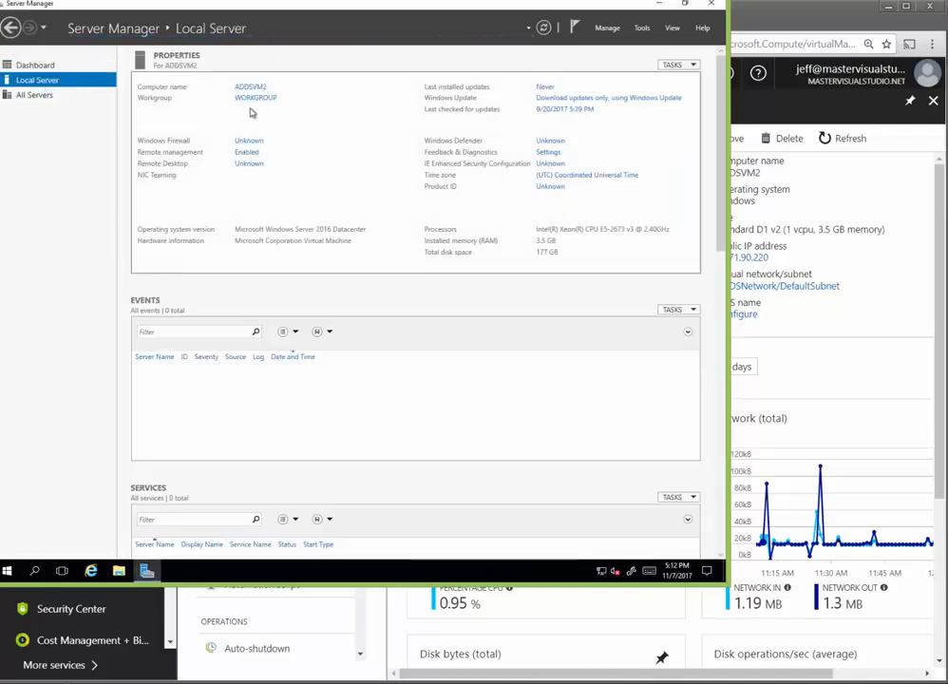
left_click(259, 99)
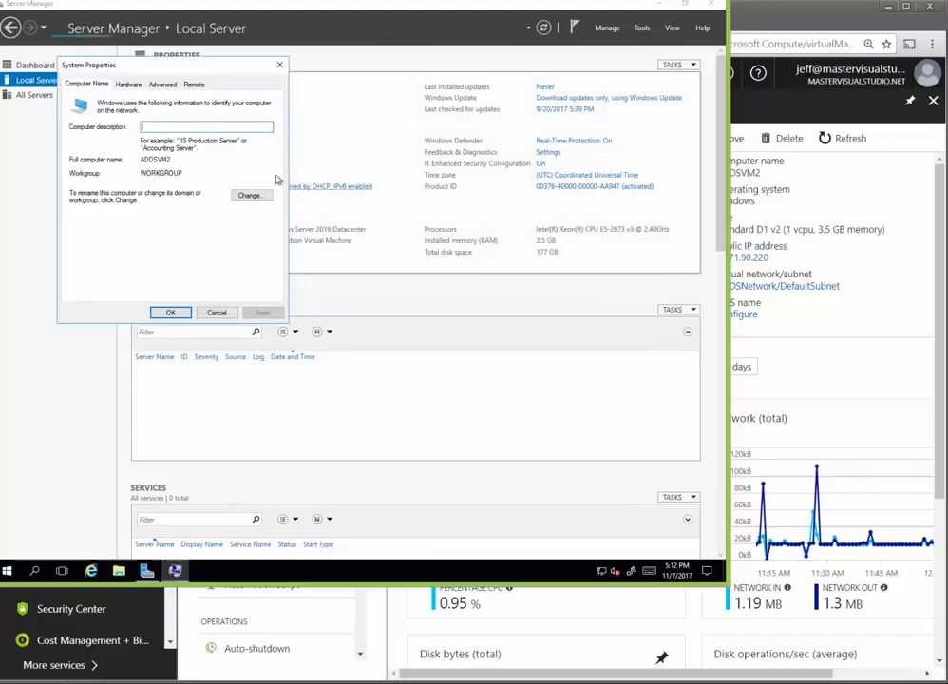
left_click(250, 195)
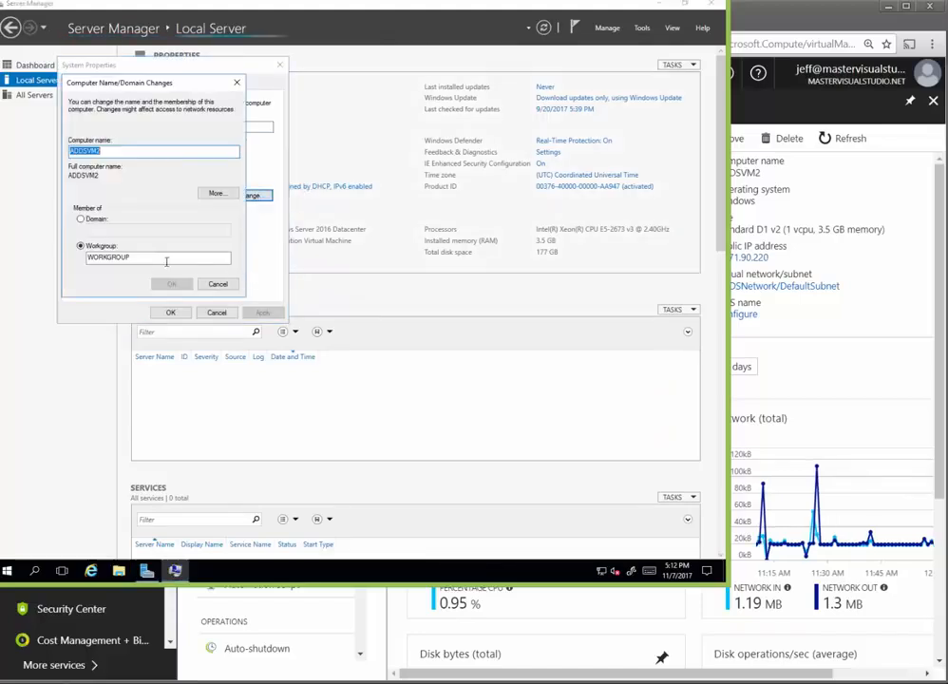
left_click(81, 218)
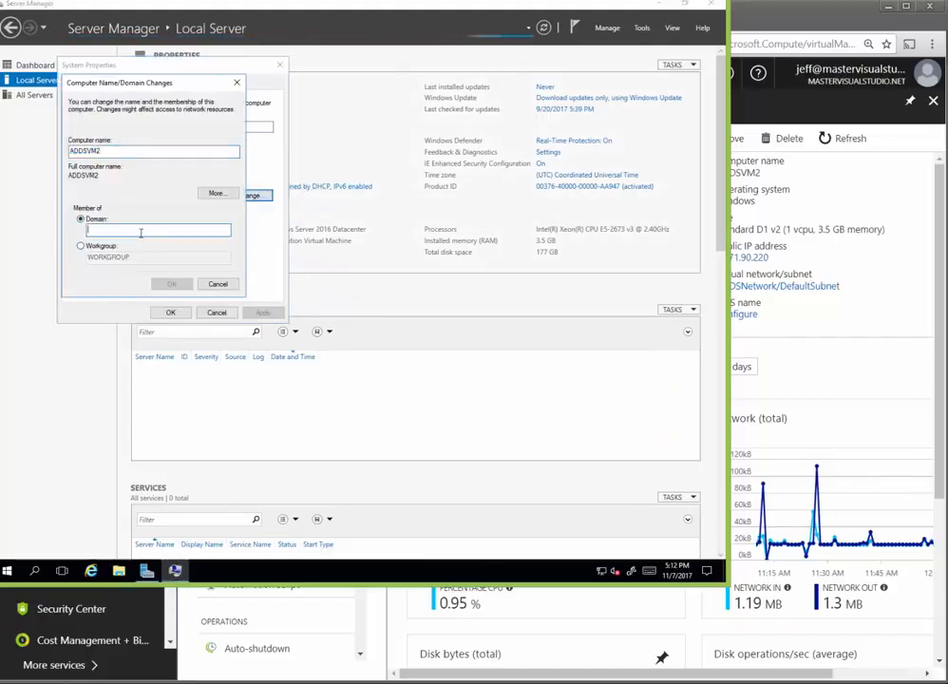
type("MasterVisualStudi")
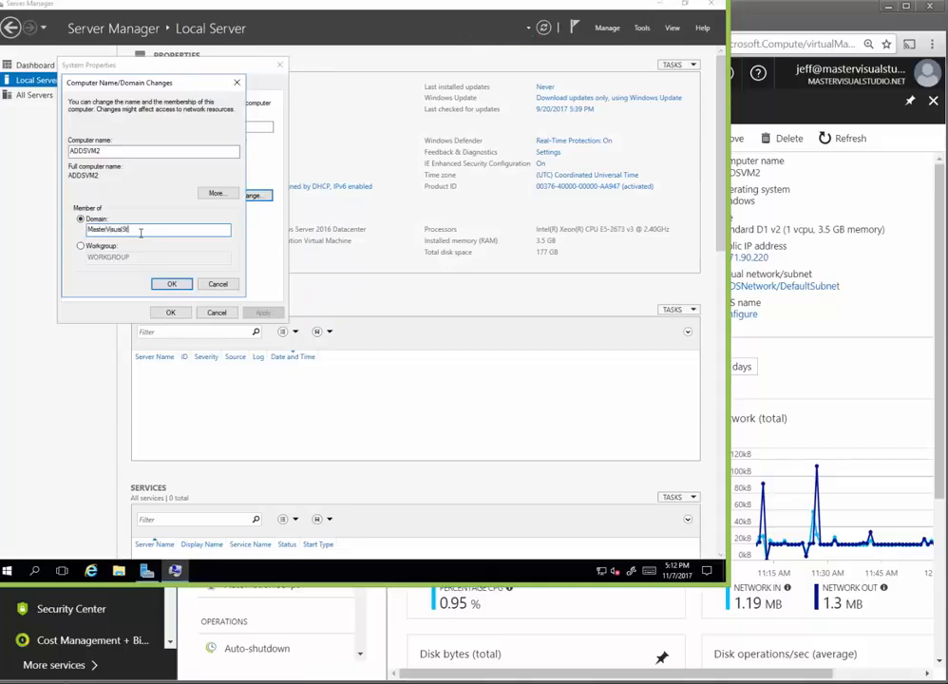
type("o.net")
left_click(172, 284)
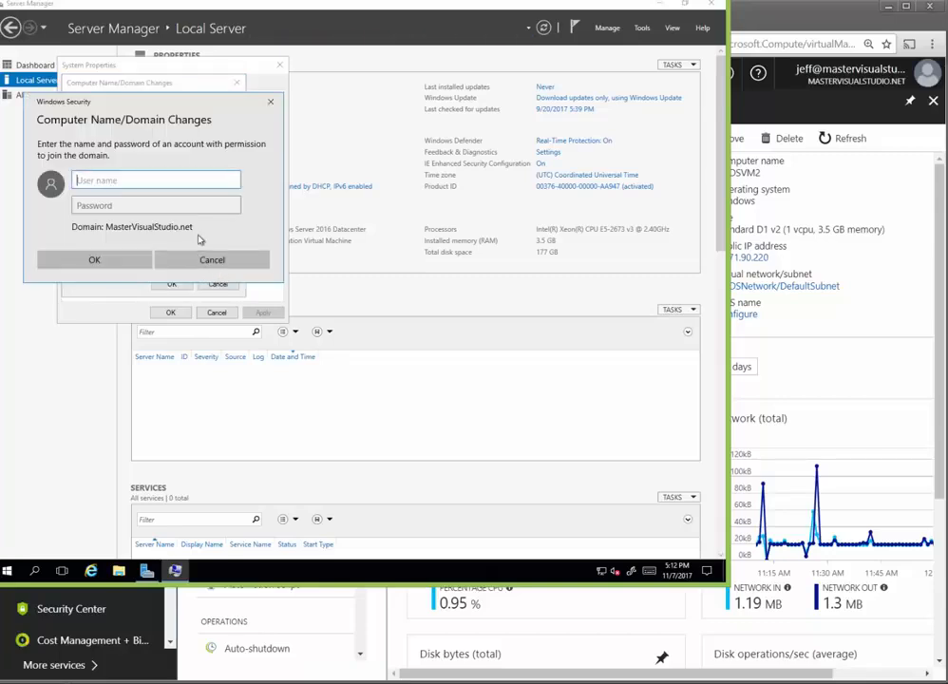
Step: Authorize the join with the MasterVisualStudio\-qualified domain user name and its password
type("MasterVisualStudio\\")
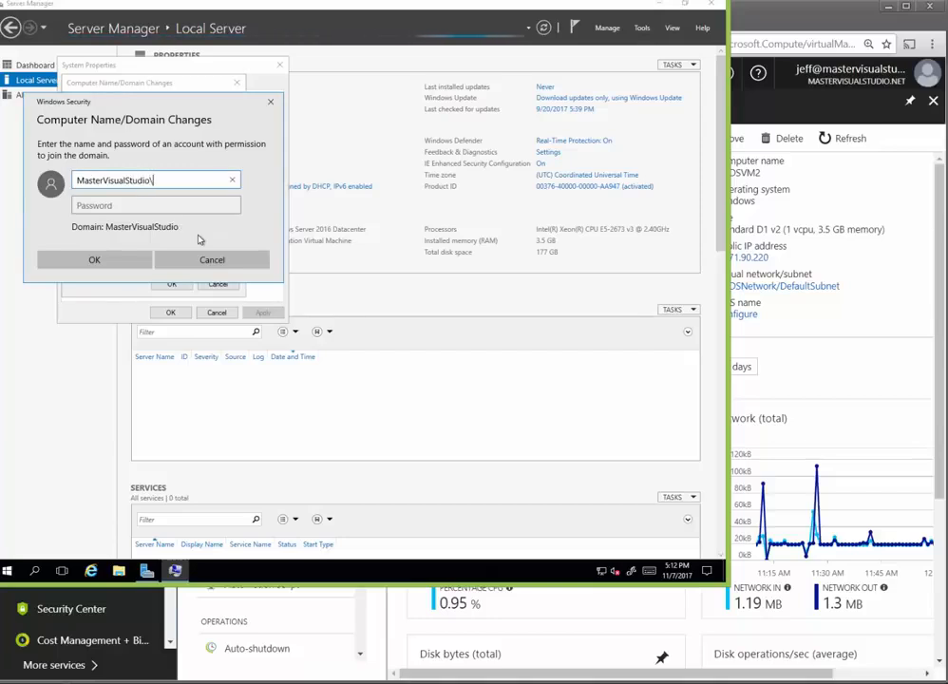
type("jsmith")
key("Tab")
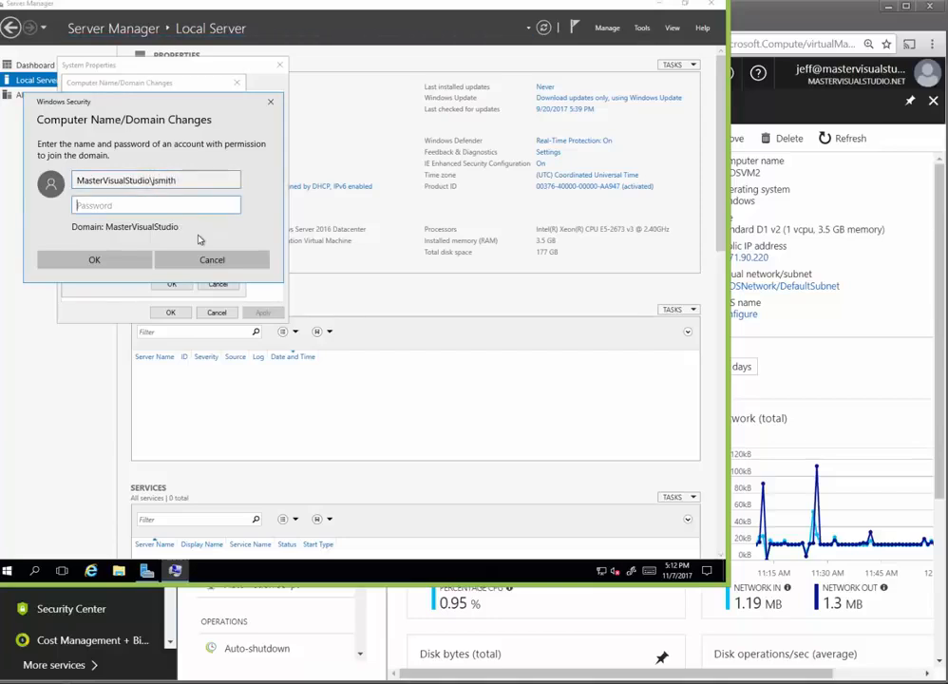
type("•••••••••••")
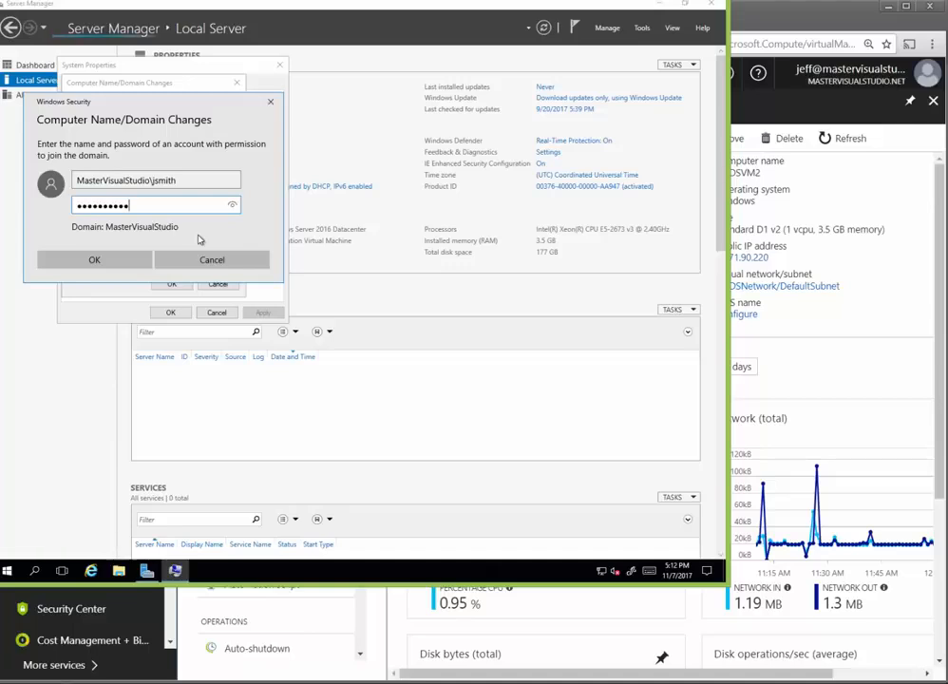
type("••")
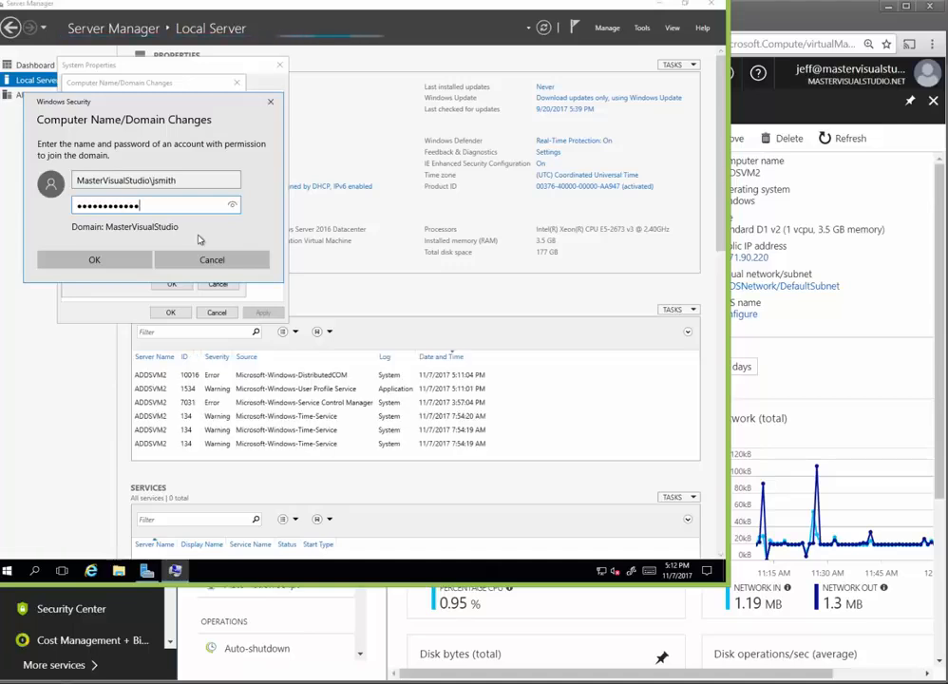
key("BackSpace")
key("BackSpace")
key("BackSpace")
key("BackSpace")
key("BackSpace")
key("BackSpace")
key("BackSpace")
key("BackSpace")
key("BackSpace")
key("BackSpace")
key("BackSpace")
key("BackSpace")
key("BackSpace")
type("•••")
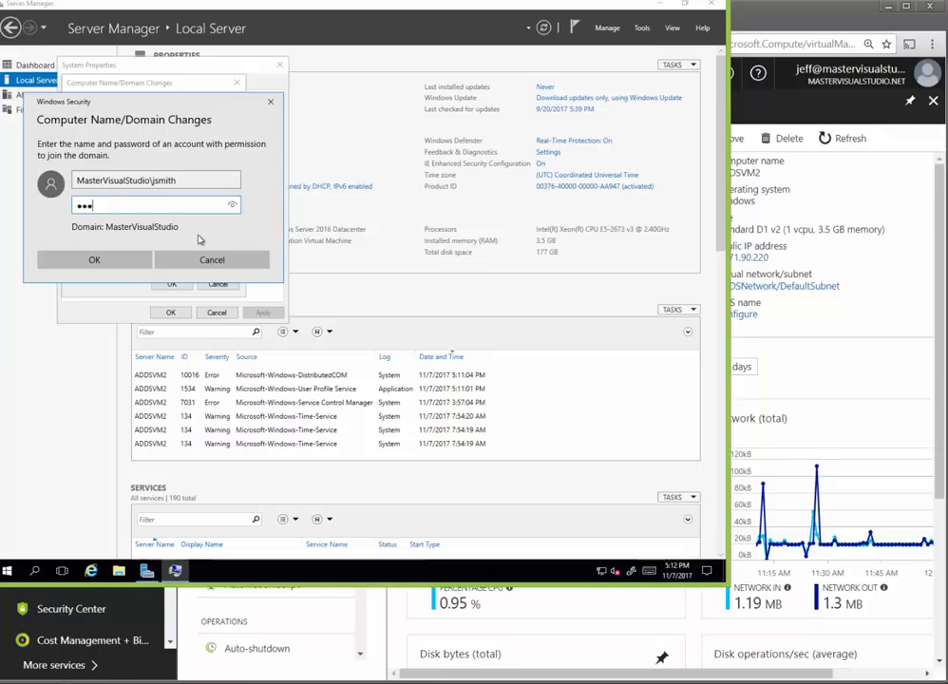
type("••••••••••")
key("Return")
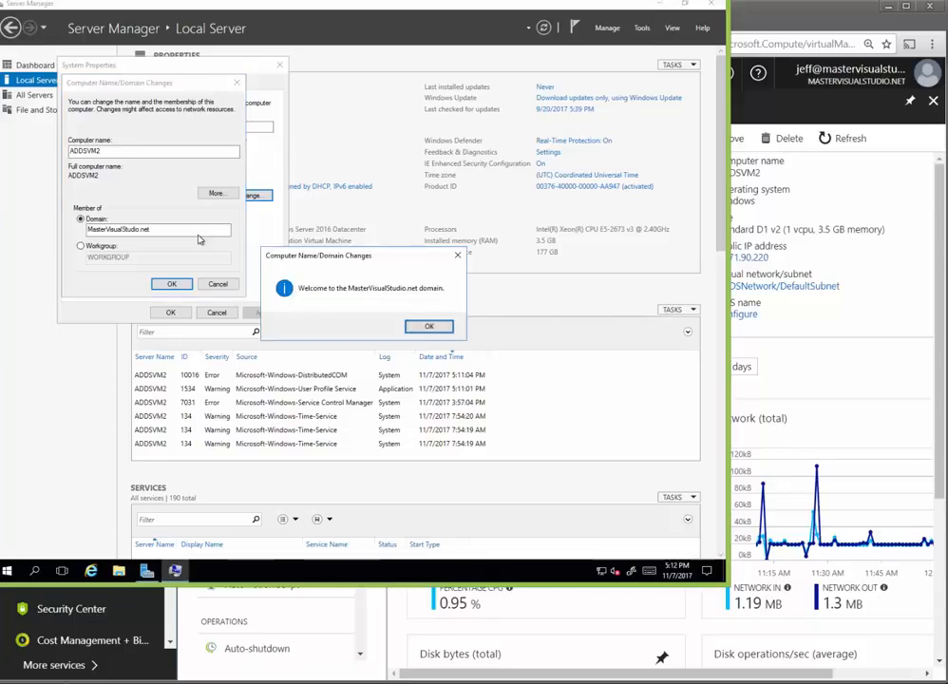
Step: Acknowledge the welcome and restart notices, close System Properties, and restart ADDSVM2 now
left_click(429, 326)
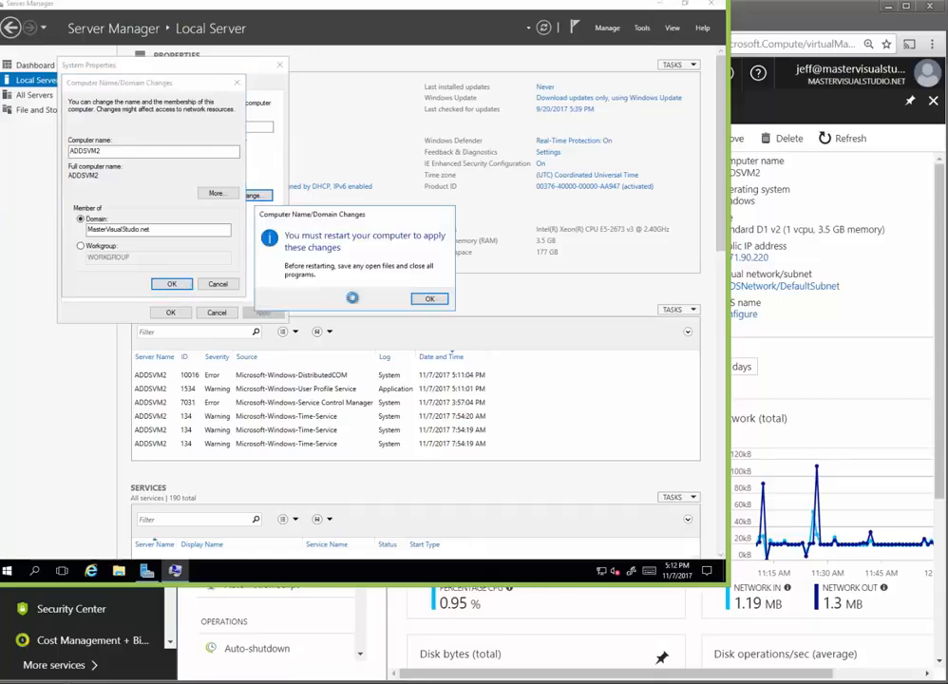
left_click(426, 299)
left_click(180, 314)
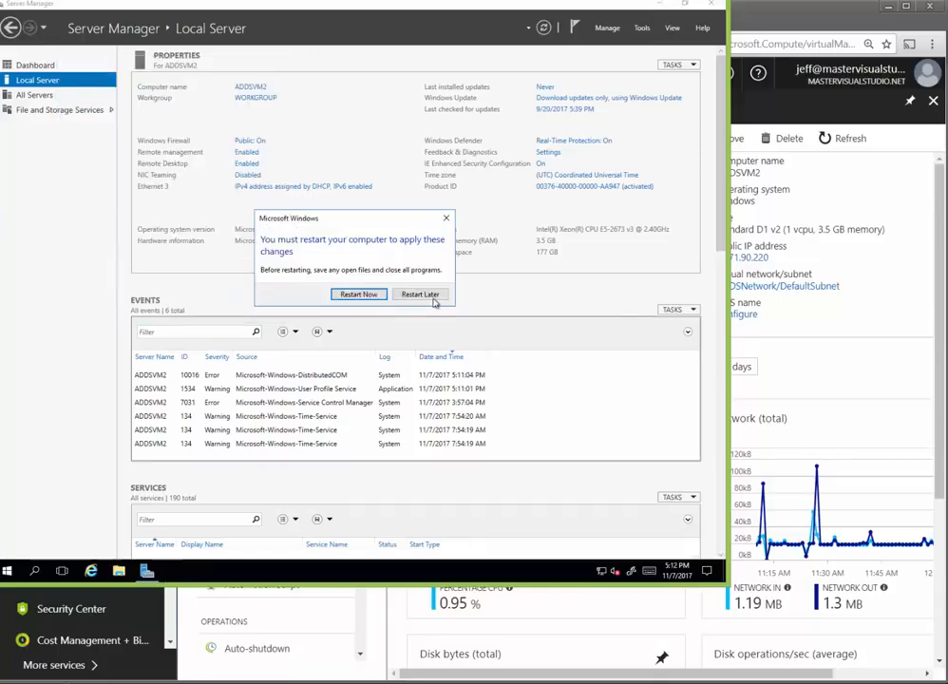
left_click(373, 298)
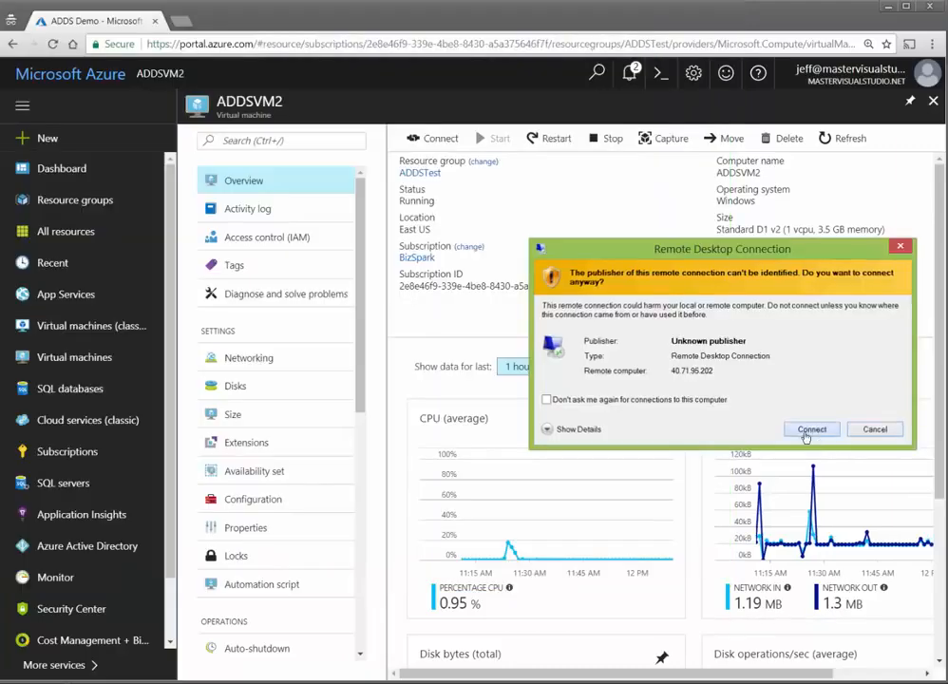
Step: Reconnect to the restarted ADDSVM2 over Remote Desktop, entering the password and accepting the certificate
left_click(811, 488)
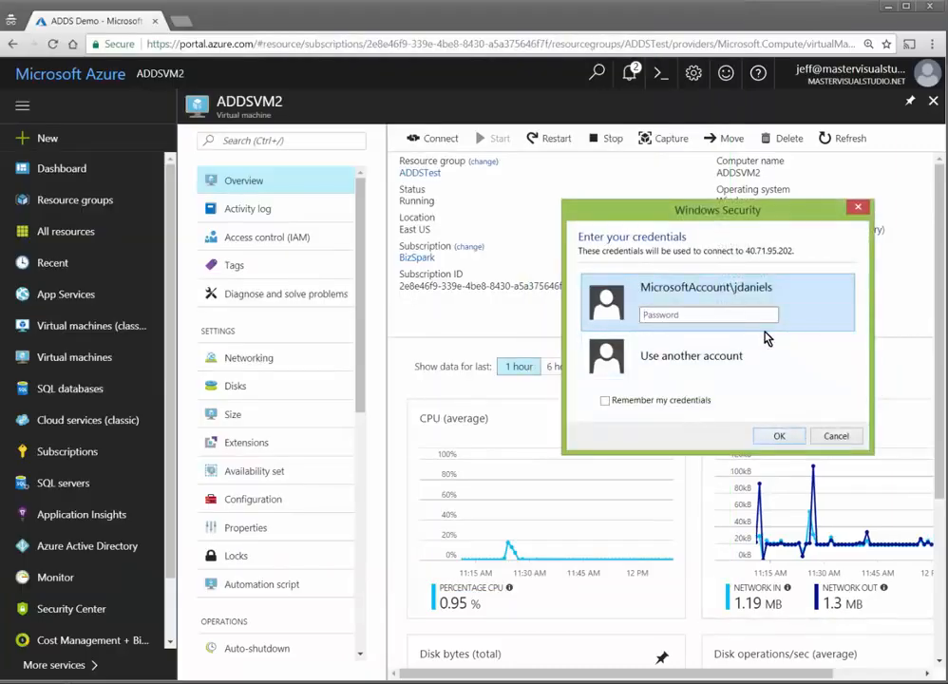
type("••")
key("BackSpace")
key("BackSpace")
type("•••••••••••")
key("Return")
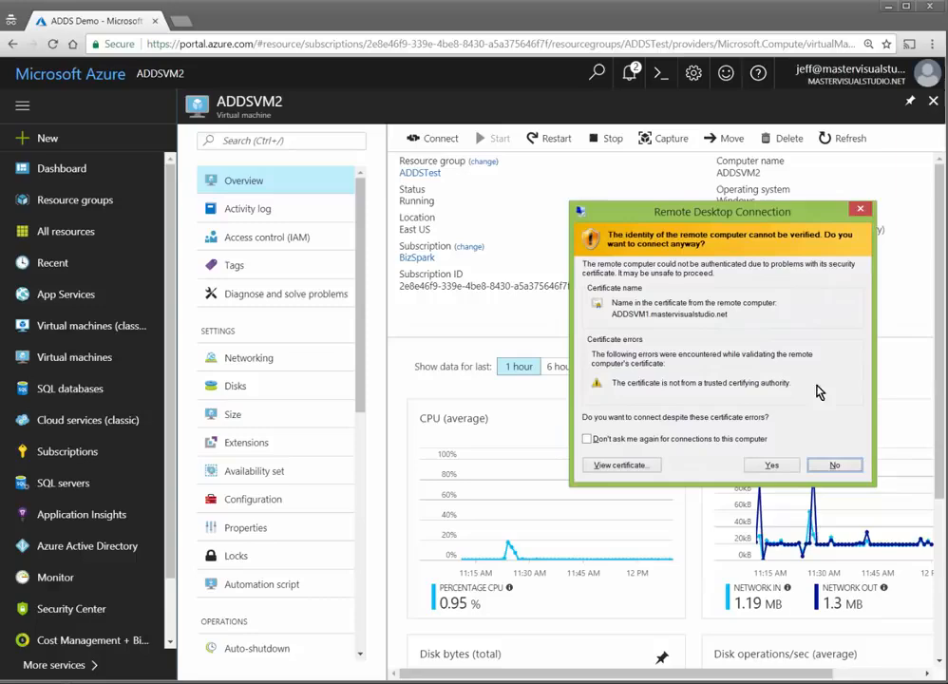
left_click(771, 464)
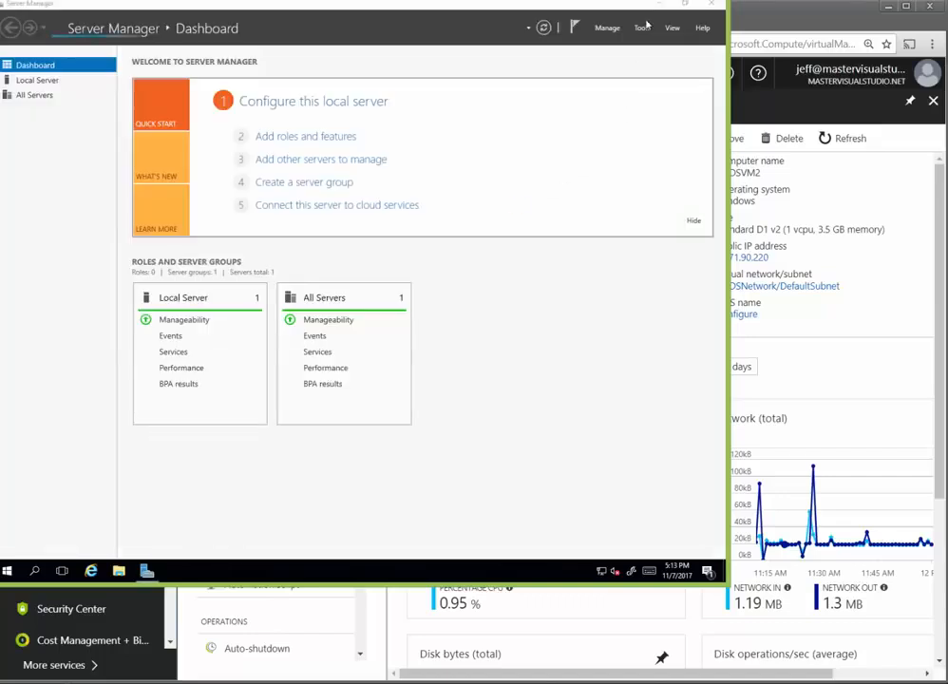
Step: Launch Computer Management and open the Administrators group's Add member Advanced search
left_click(640, 28)
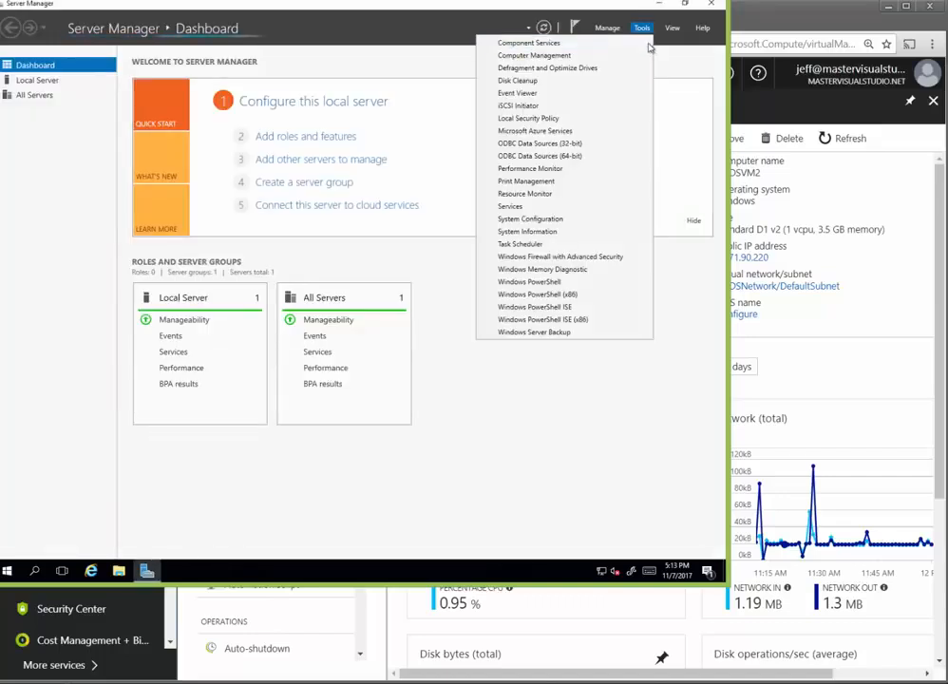
left_click(547, 57)
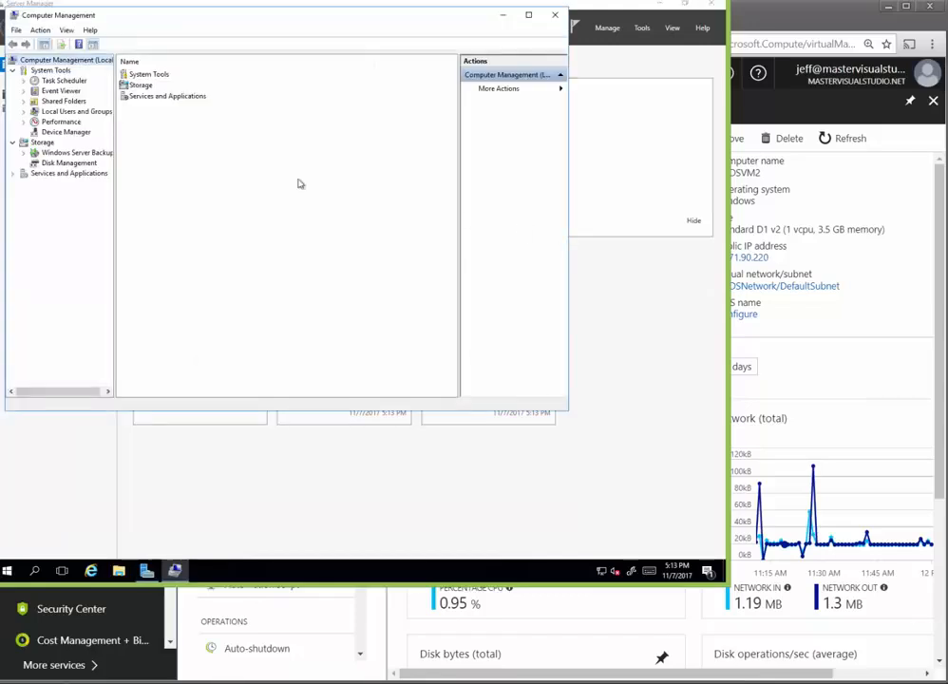
left_click(24, 111)
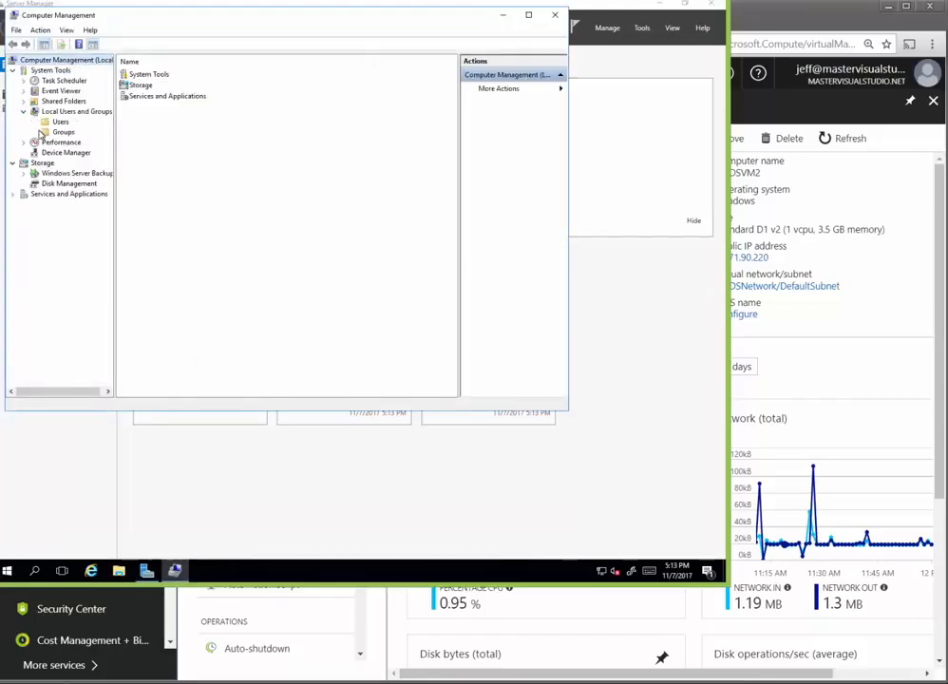
left_click(59, 132)
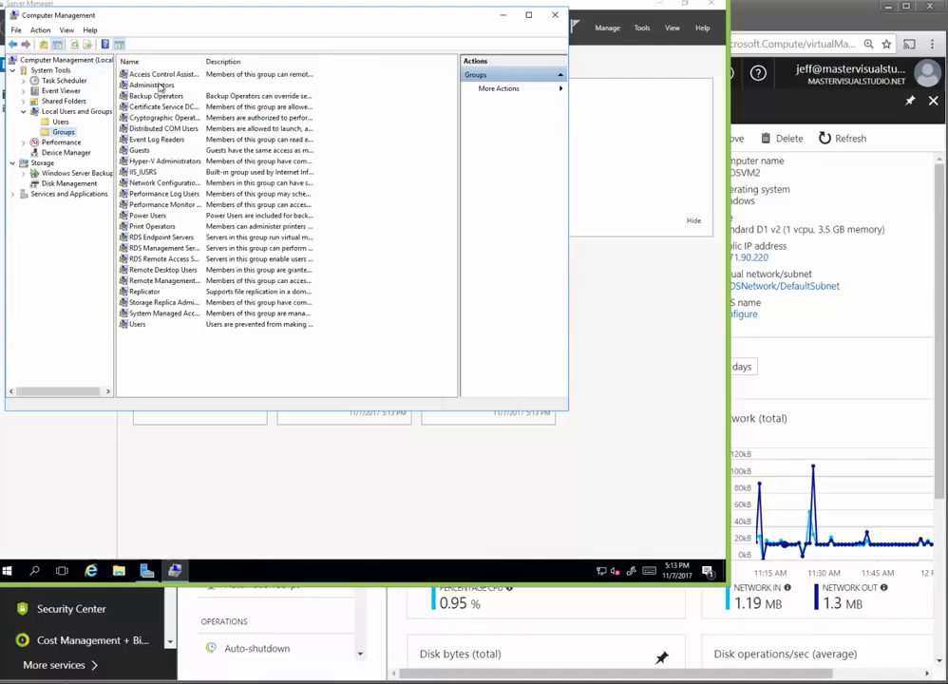
double_click(158, 86)
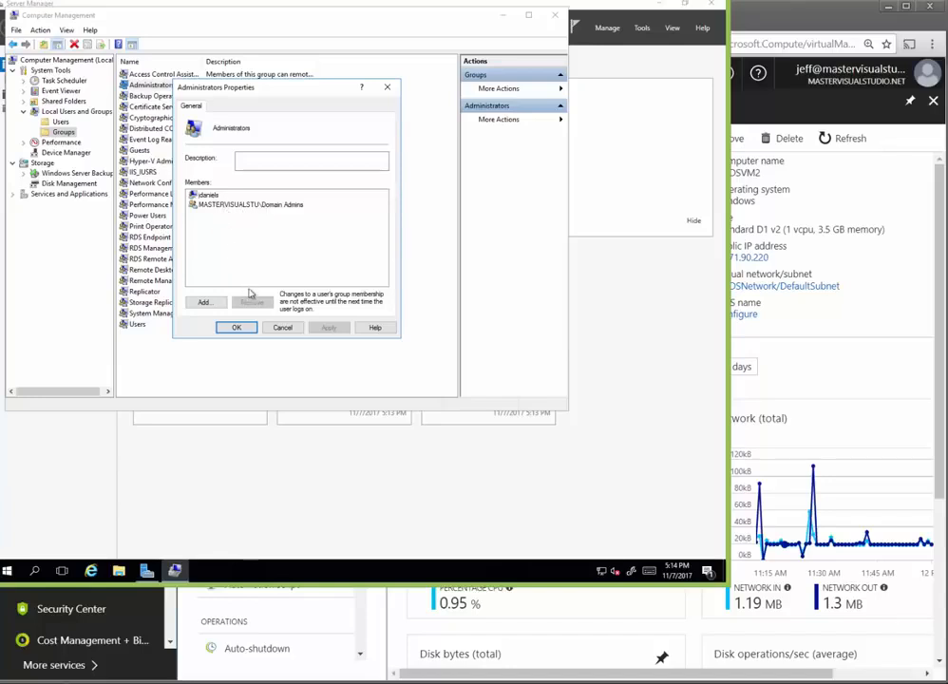
left_click(203, 303)
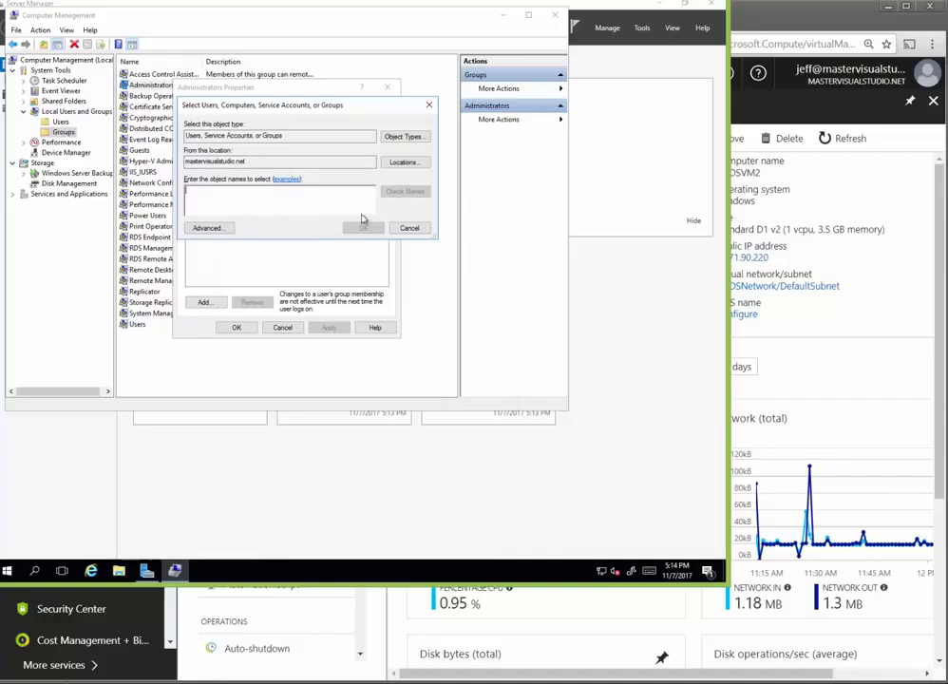
left_click(207, 228)
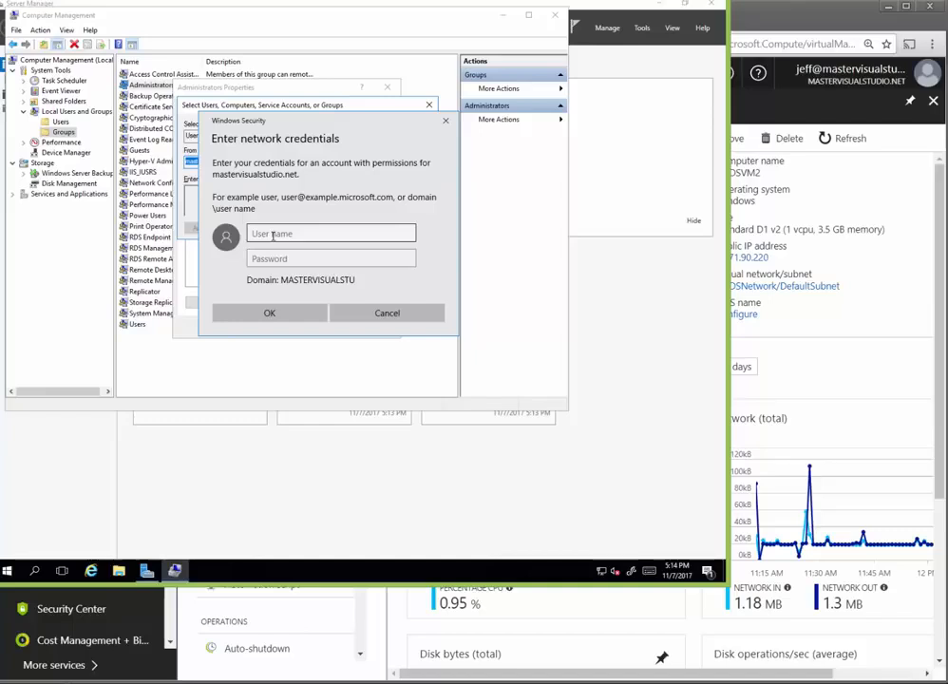
Step: Supply the domain account's user name and password to query the domain
left_click(273, 236)
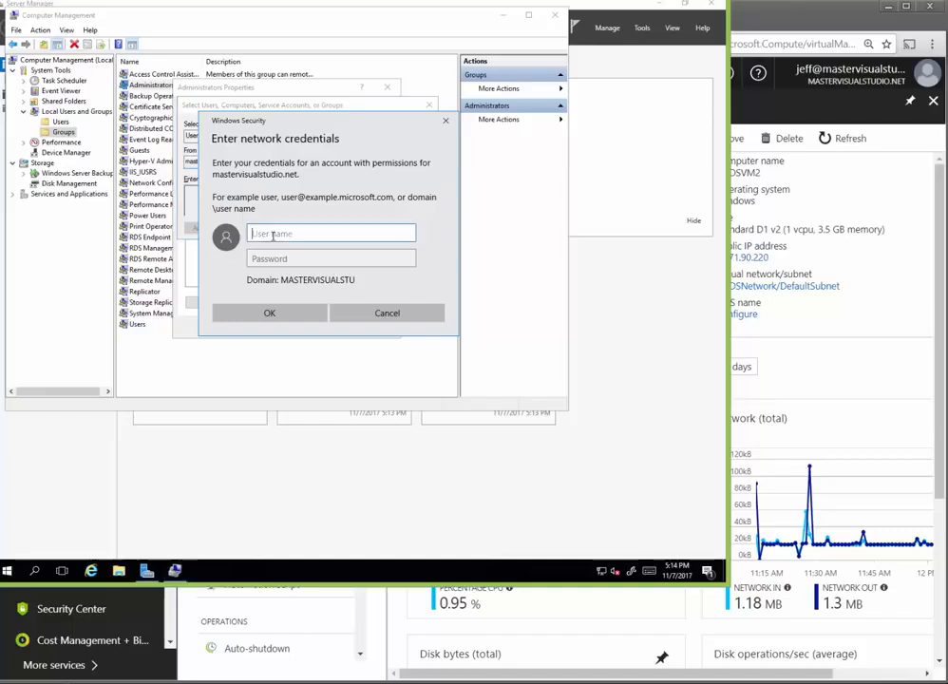
type("jsmith@")
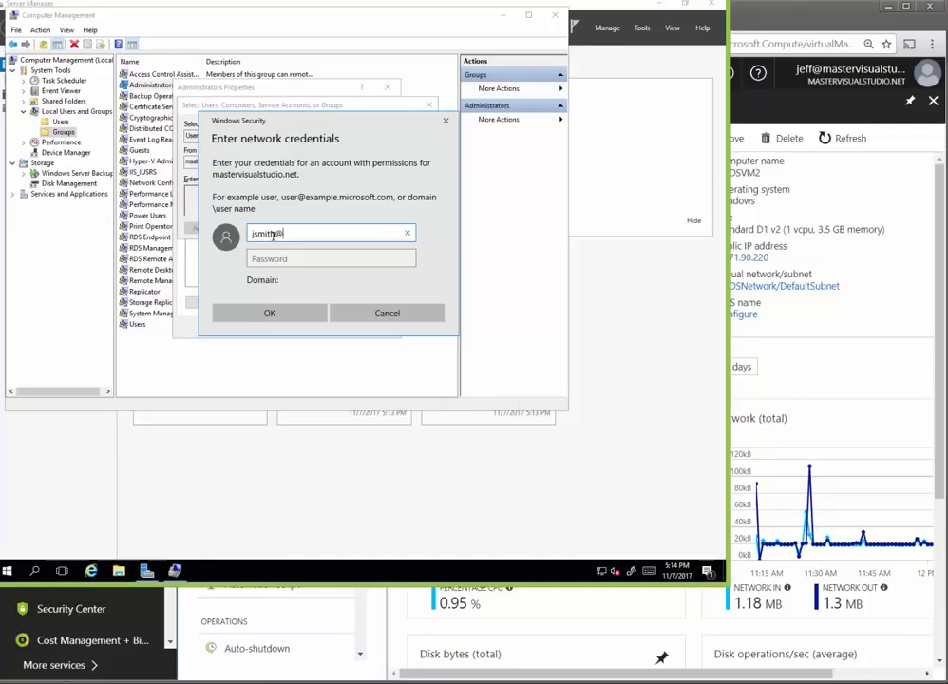
type("mastere")
key("BackSpace")
key("BackSpace")
key("BackSpace")
key("BackSpace")
key("BackSpace")
key("BackSpace")
key("BackSpace")
key("BackSpace")
key("BackSpace")
key("BackSpace")
key("BackSpace")
key("BackSpace")
key("BackSpace")
key("BackSpace")
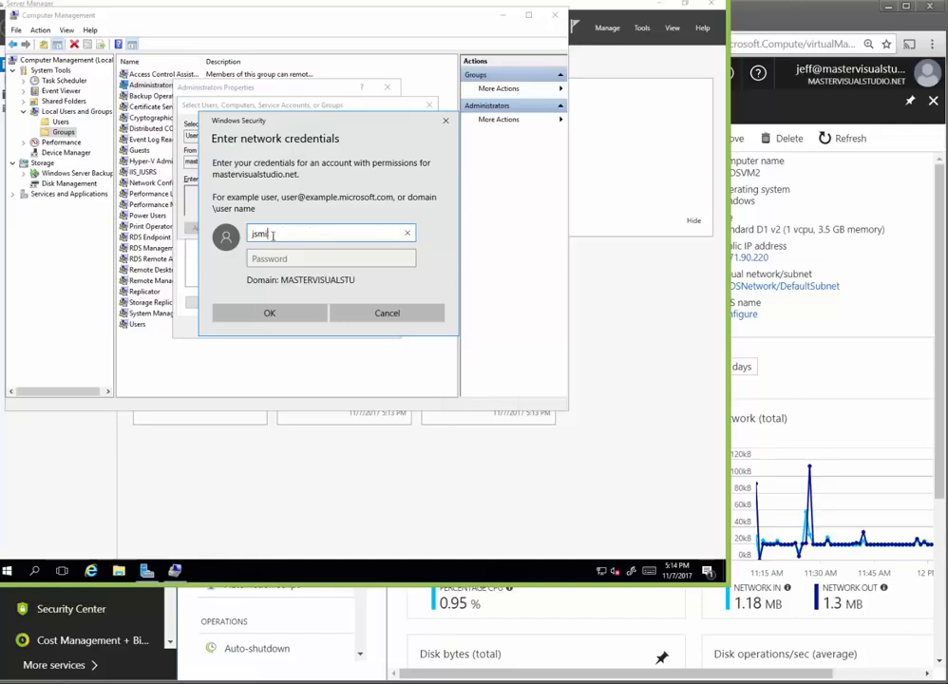
type("mast")
key("BackSpace")
key("BackSpace")
key("BackSpace")
type("jsmith")
key("Tab")
type("•••••••••••")
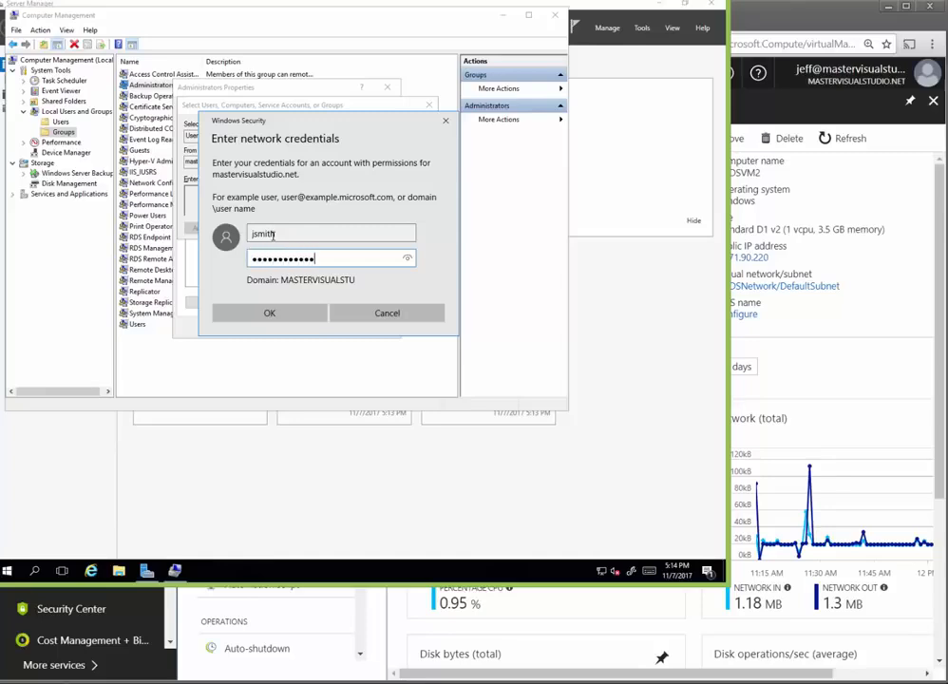
key("Return")
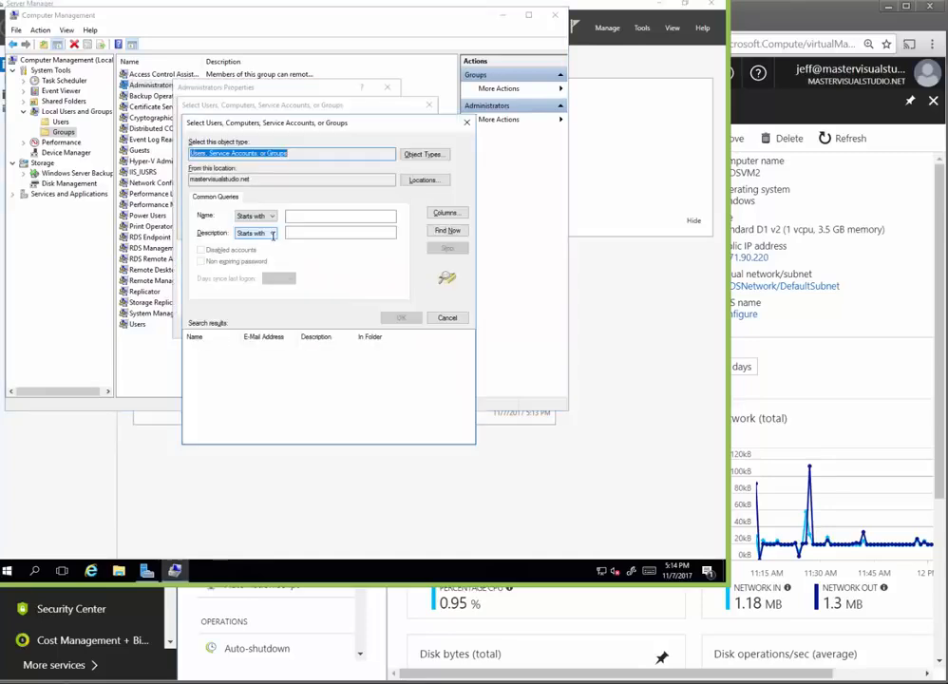
Step: Find all domain accounts and add AAD DC Administrators to the local Administrators group
left_click(448, 232)
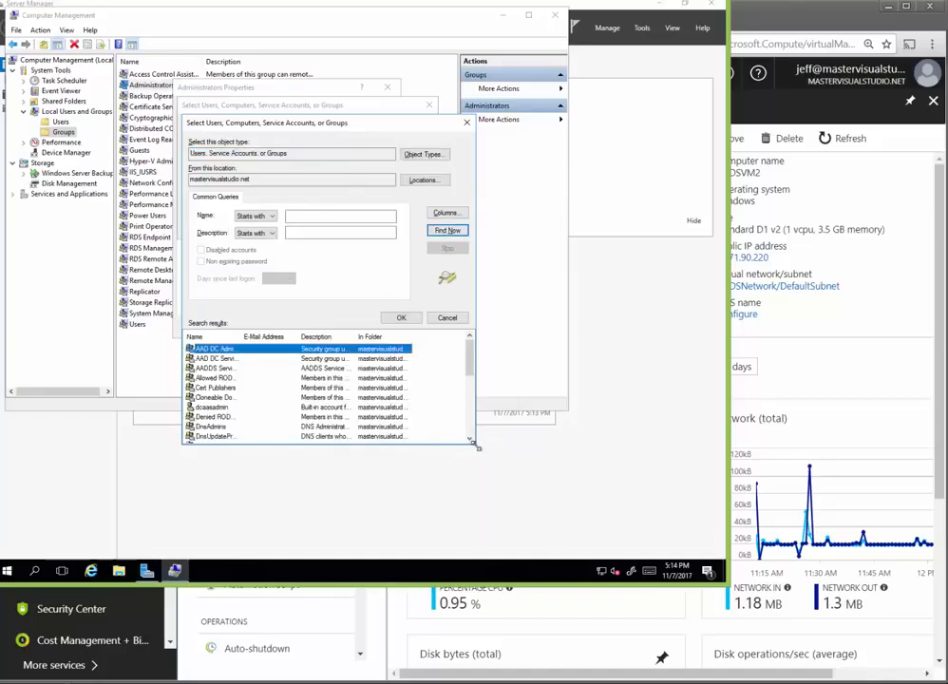
left_click_drag(477, 448, 538, 557)
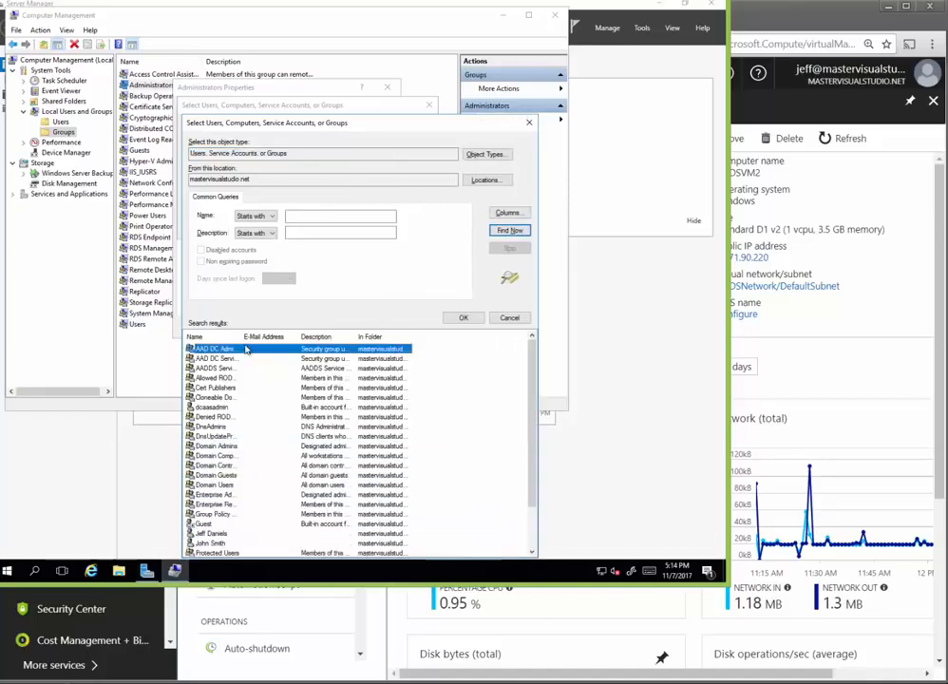
left_click_drag(241, 337, 312, 337)
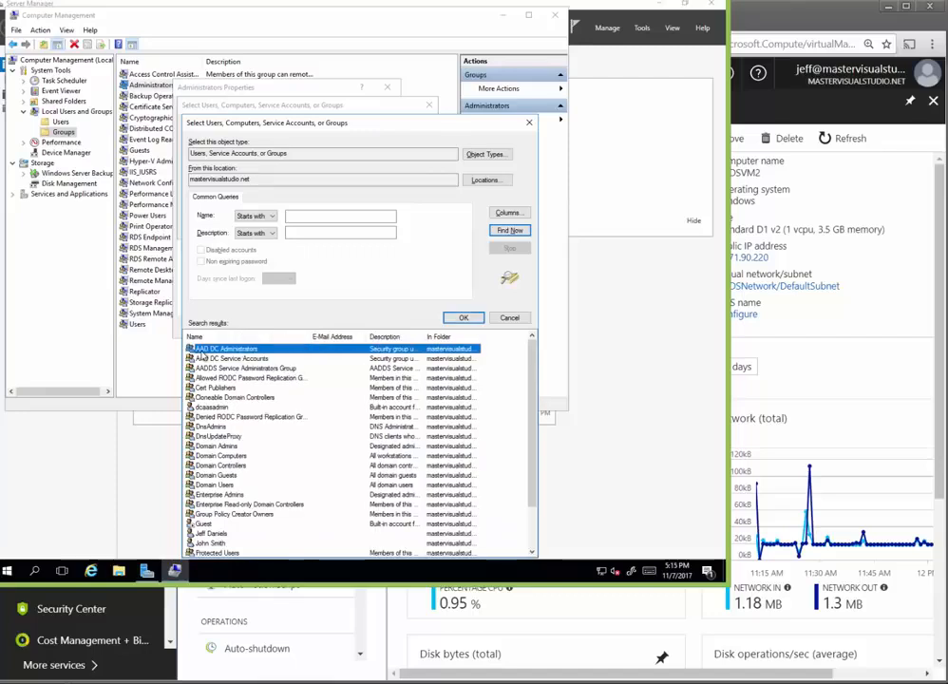
double_click(252, 352)
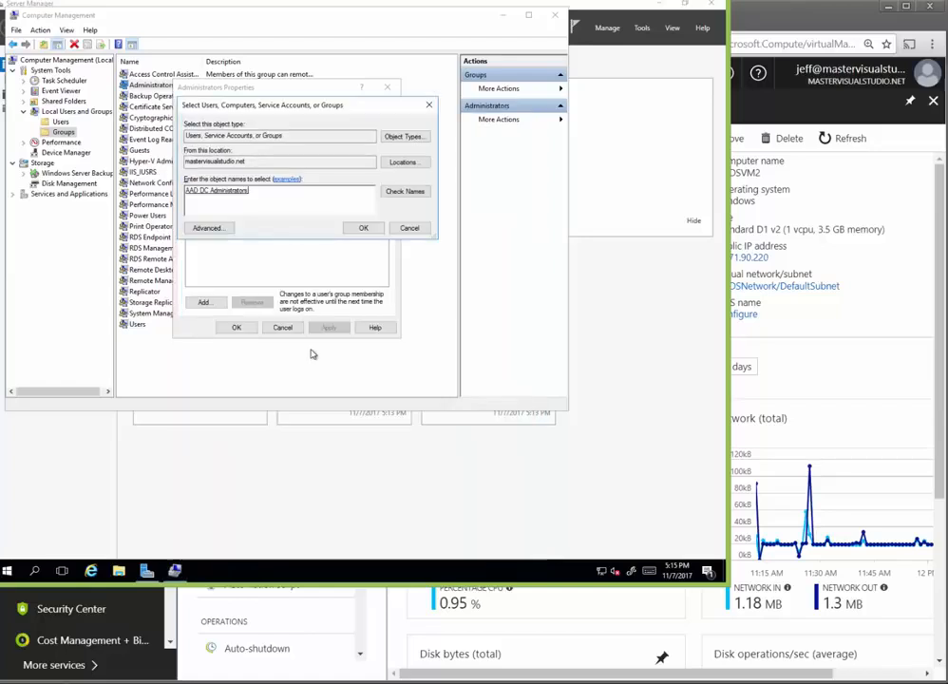
left_click(363, 228)
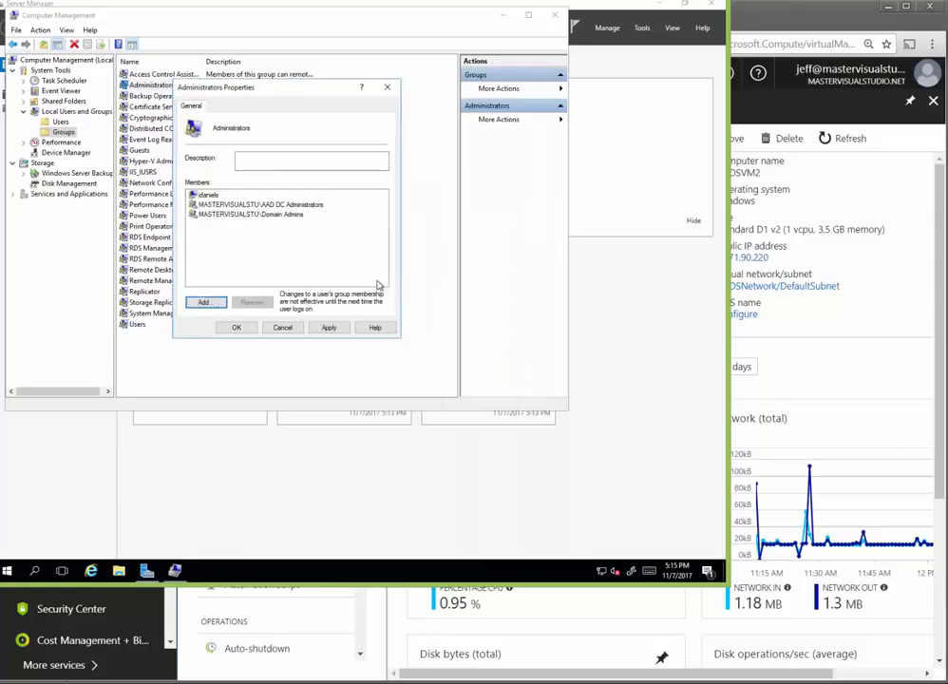
left_click(328, 328)
left_click(243, 327)
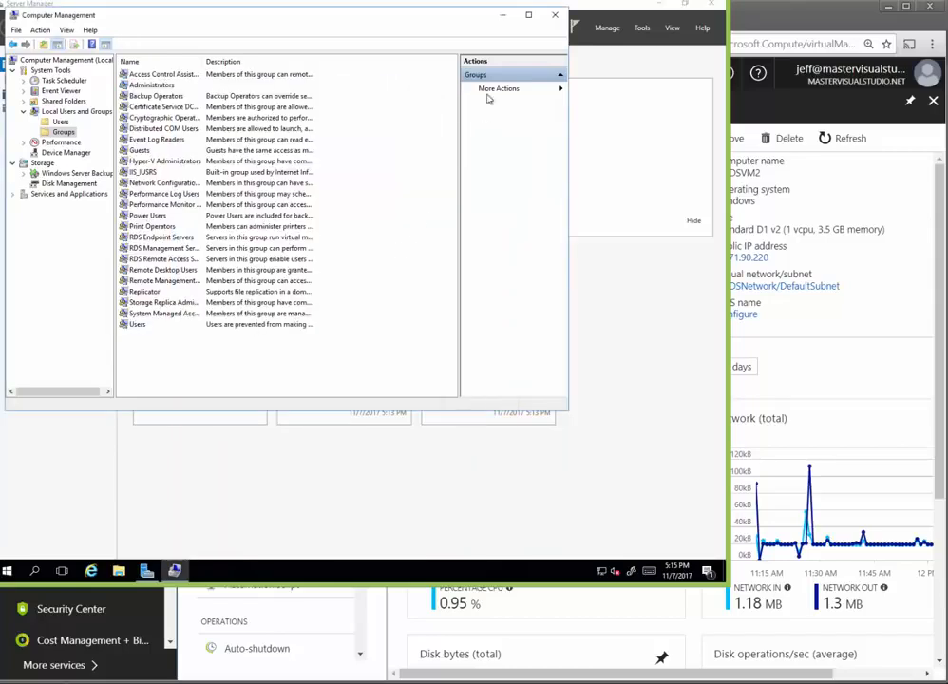
Step: Close Computer Management and end the ADDSVM2 remote session from the Start power menu
left_click(556, 16)
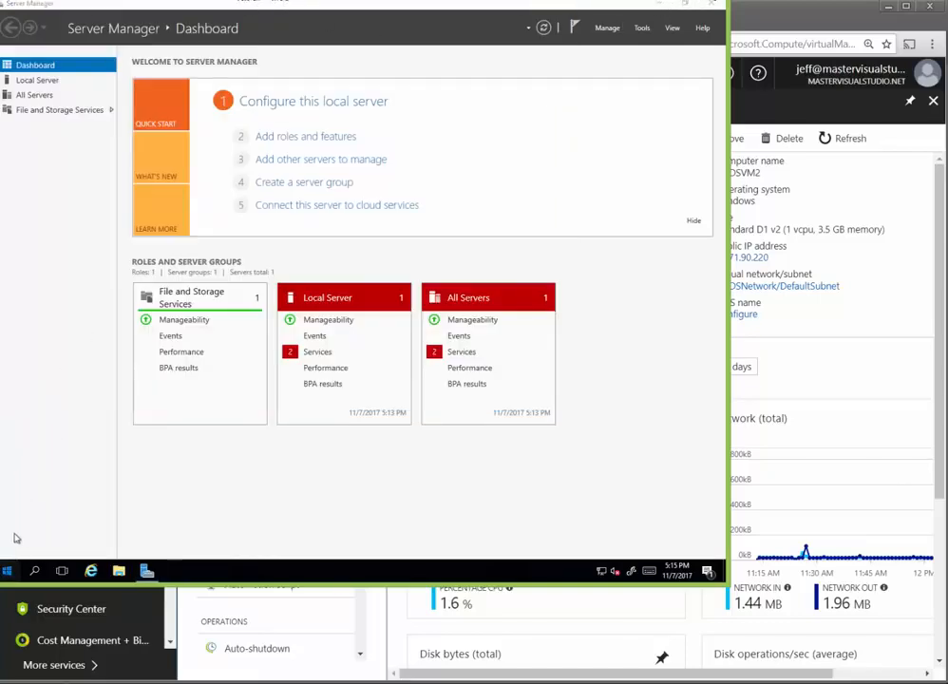
left_click(7, 570)
left_click(7, 549)
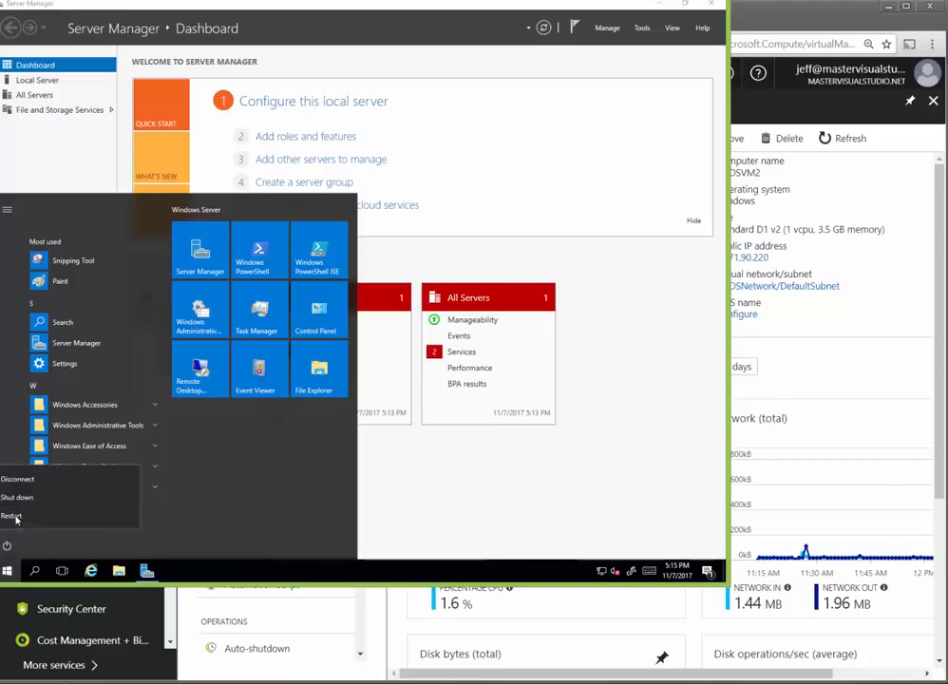
left_click(27, 483)
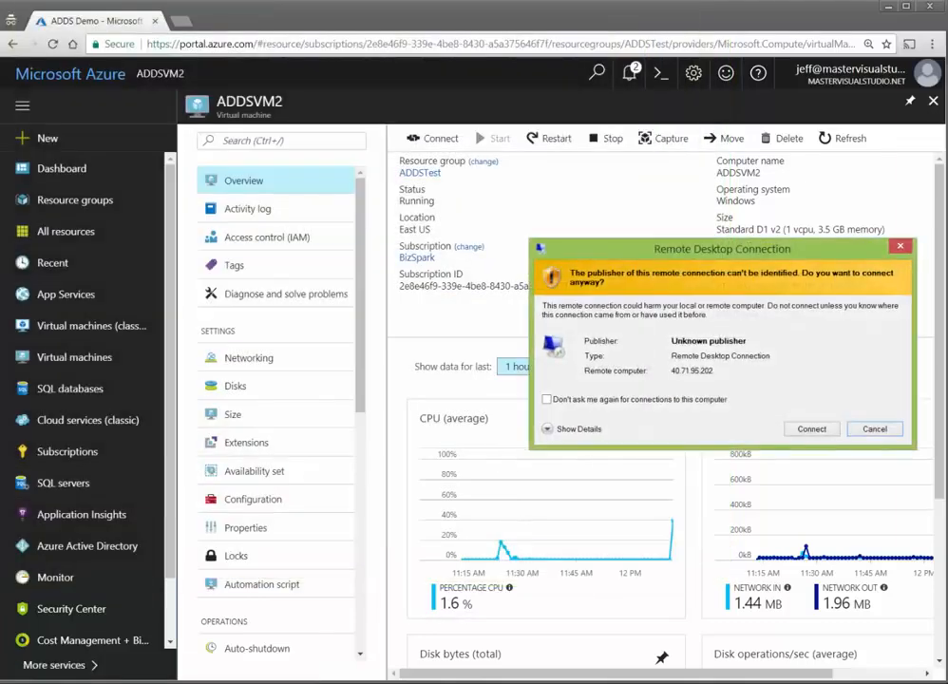
Step: Sign in to the VM at 40.71.95.202 with a mastervisualstudio.net domain account and password, accepting the certificate
left_click(813, 429)
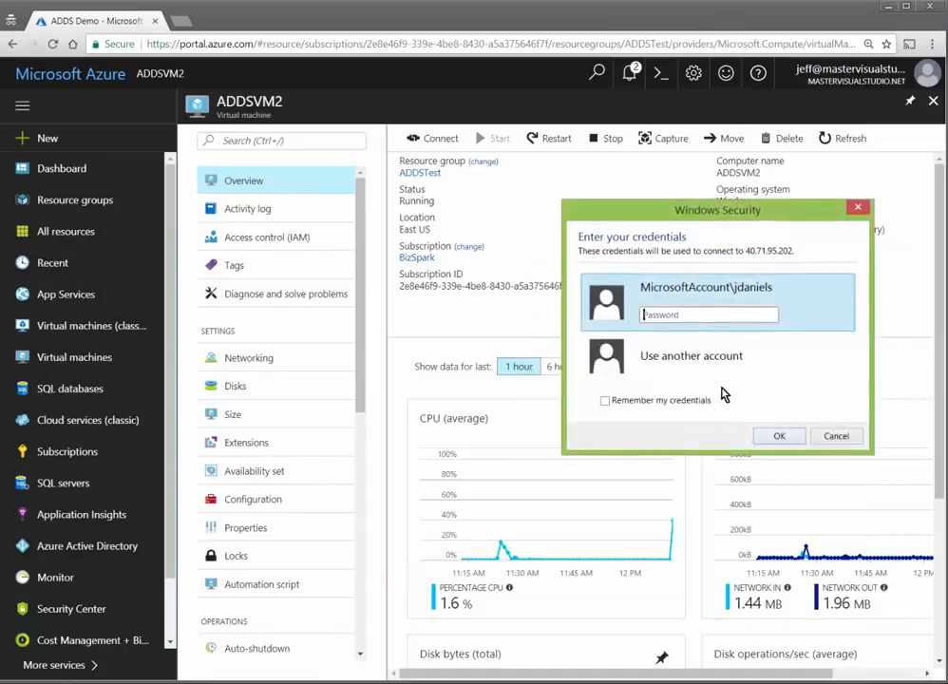
left_click(720, 376)
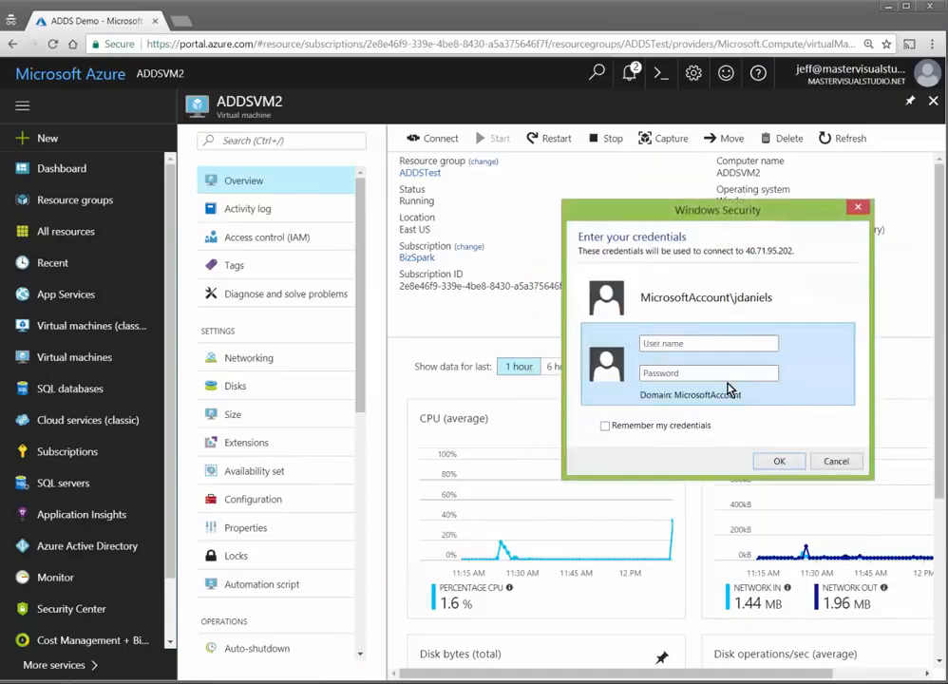
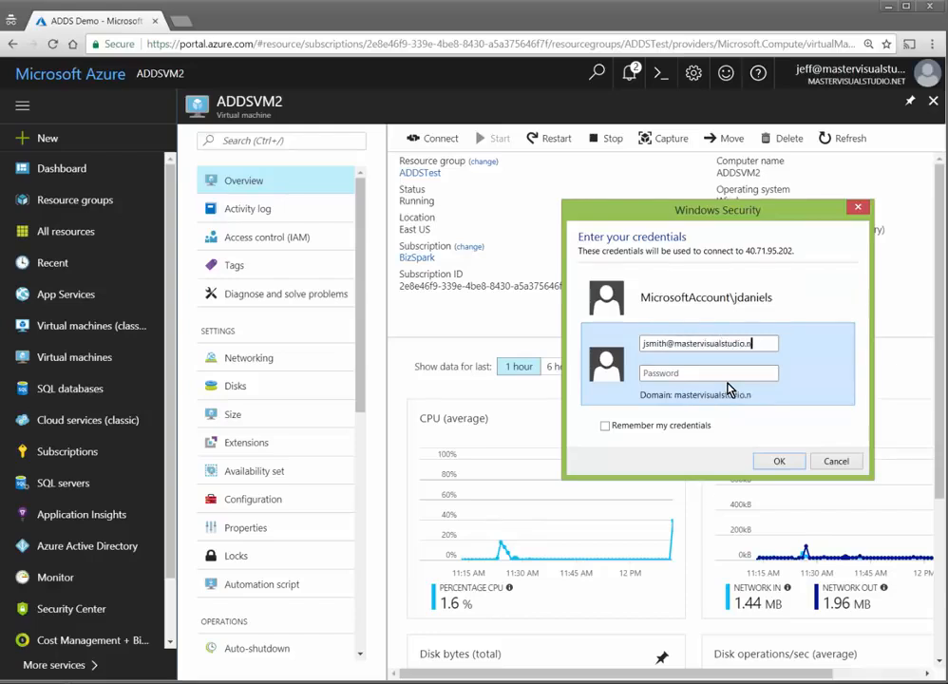
key("Tab")
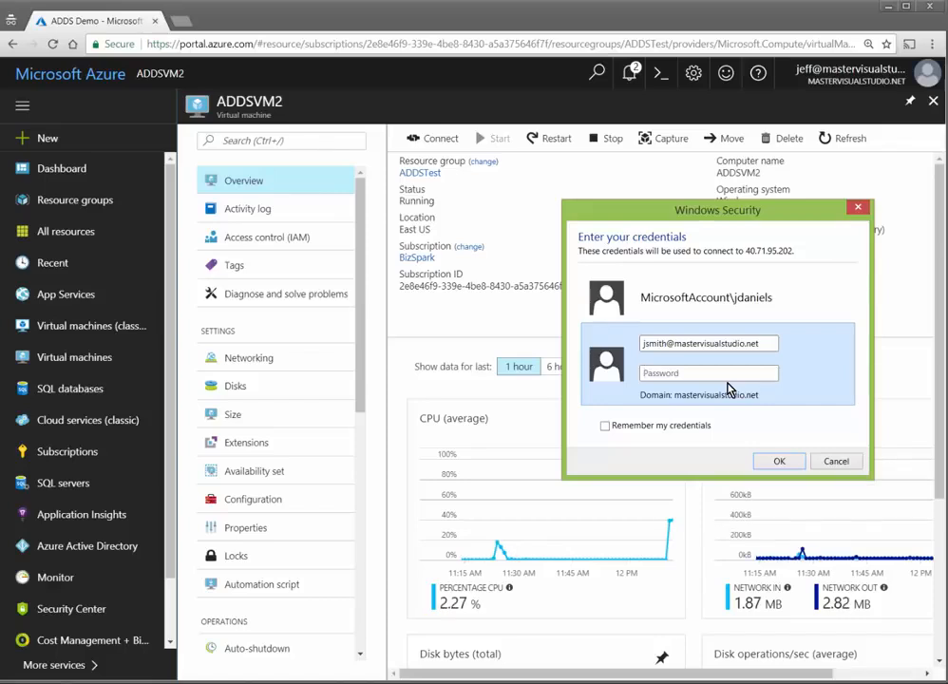
type("••••••••••")
key("Return")
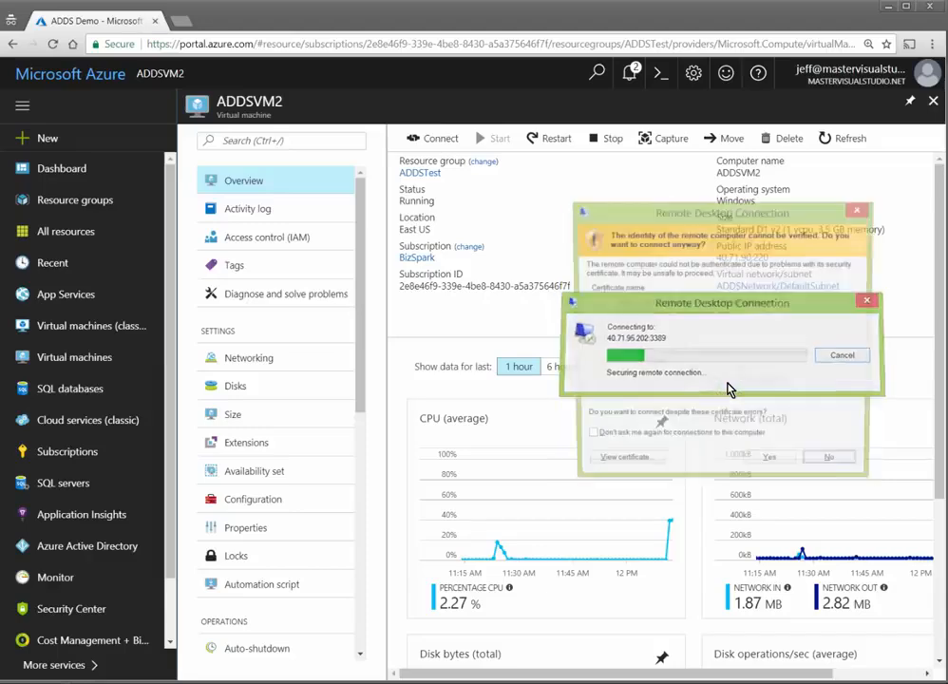
left_click(770, 464)
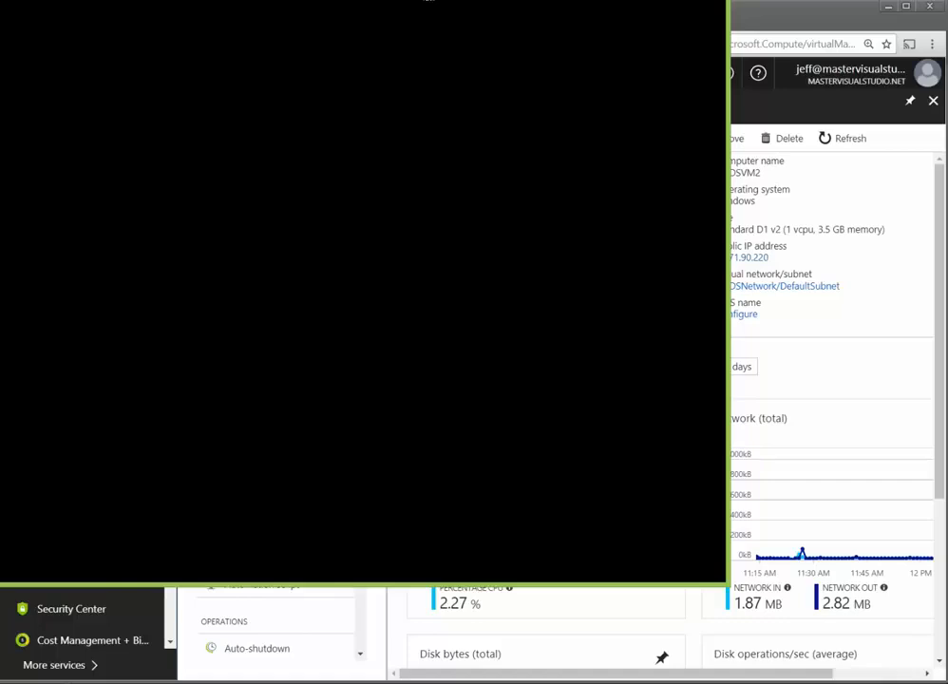
left_click_drag(432, 1, 245, 42)
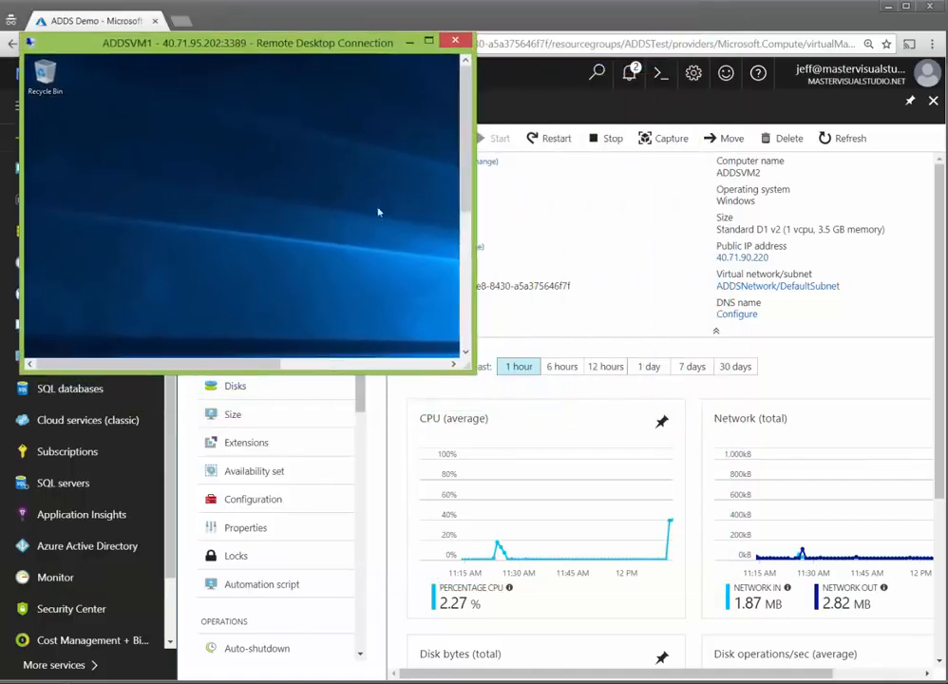
Step: Enlarge the ADDSVM1 Remote Desktop window and launch Add Roles and Features
left_click_drag(470, 370, 758, 640)
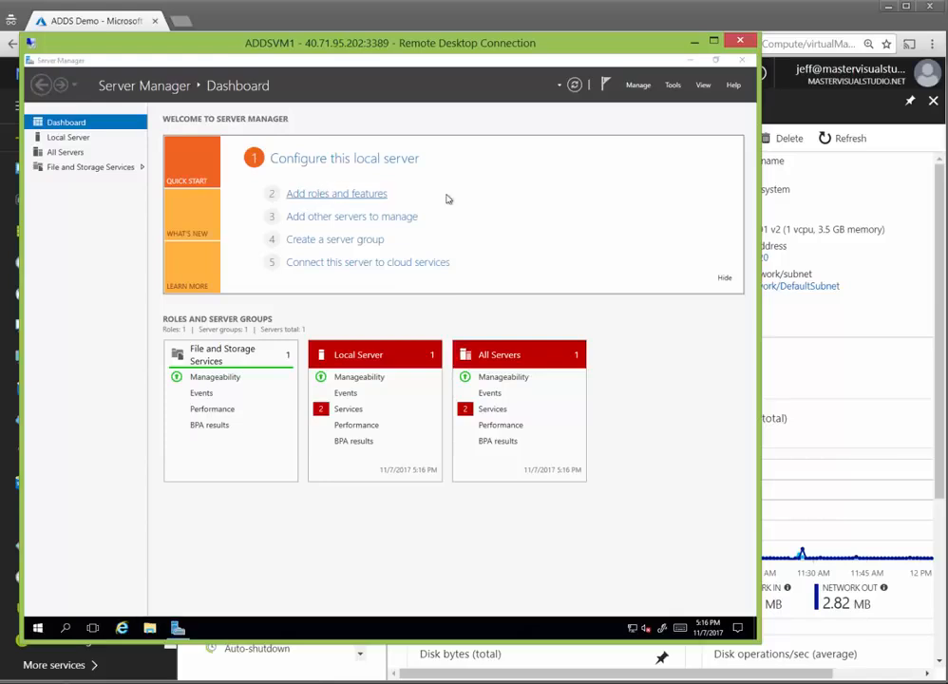
left_click(365, 195)
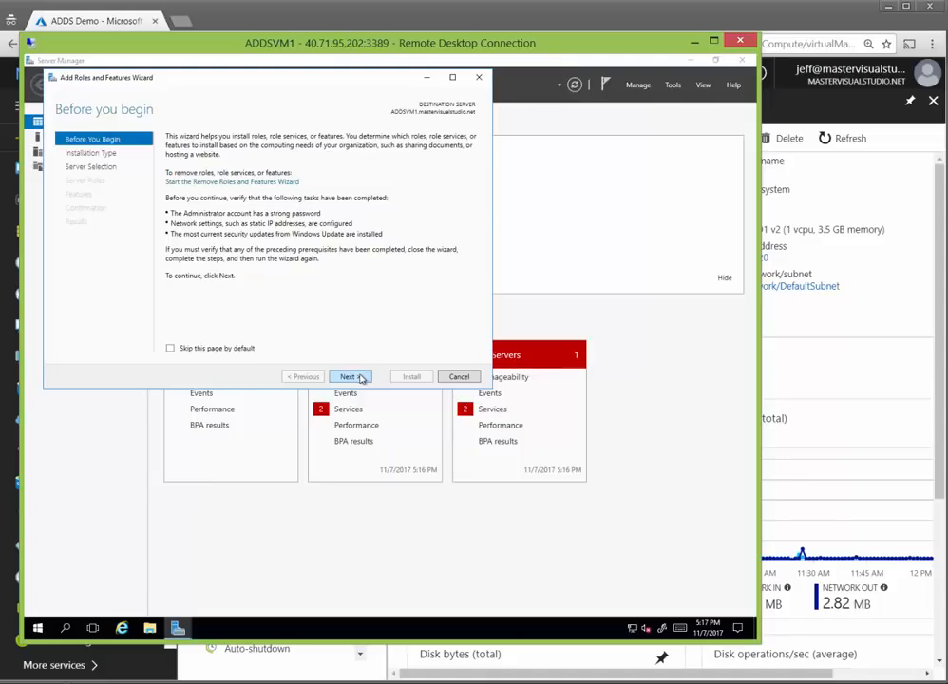
Step: Advance the wizard with role-based installation on ADDSVM1 to the Features page
left_click(359, 377)
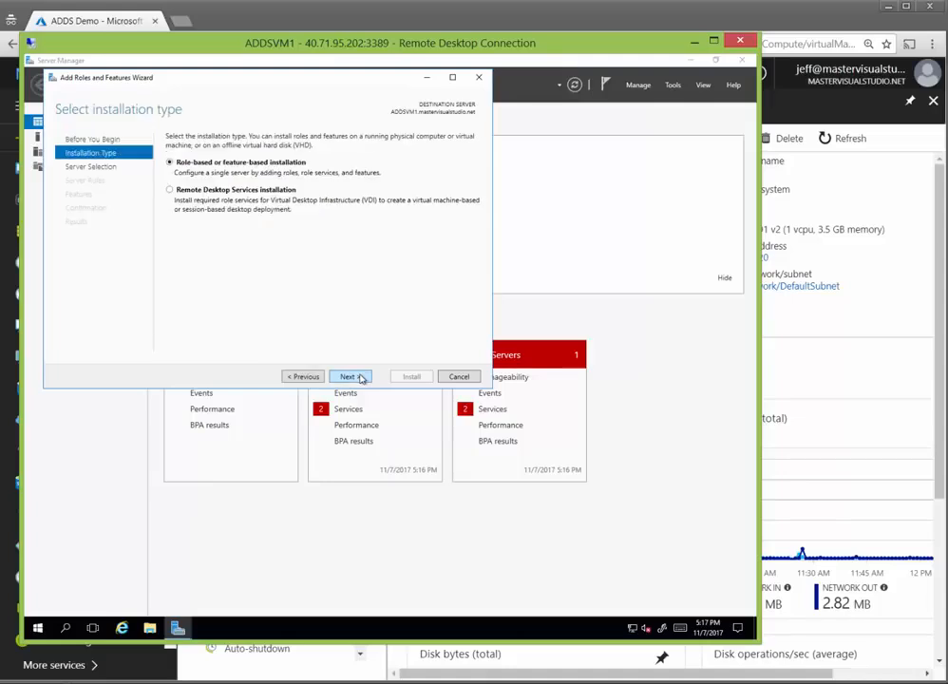
left_click(360, 378)
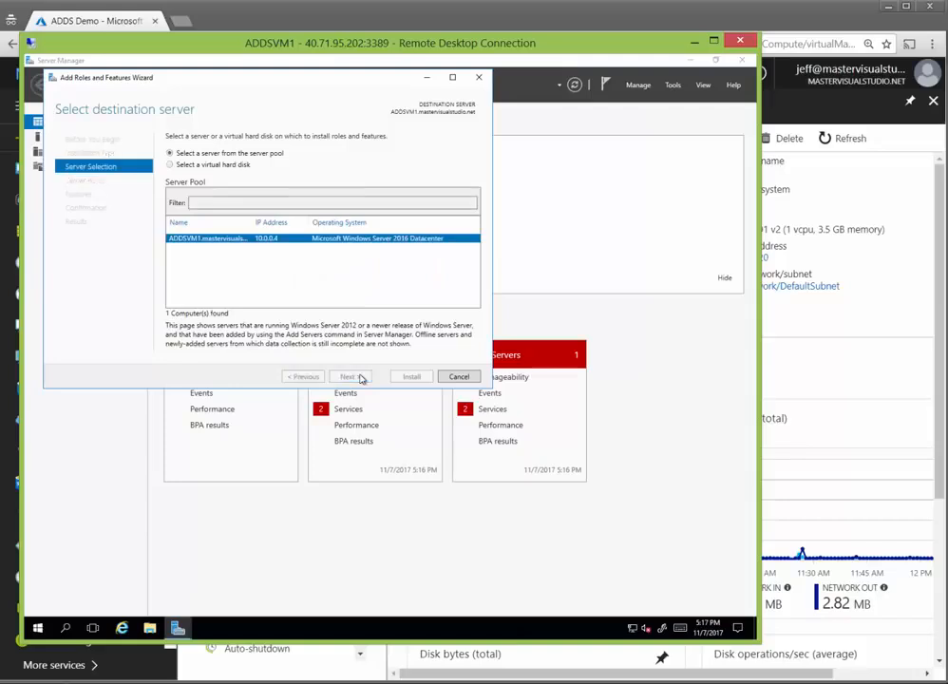
left_click(360, 378)
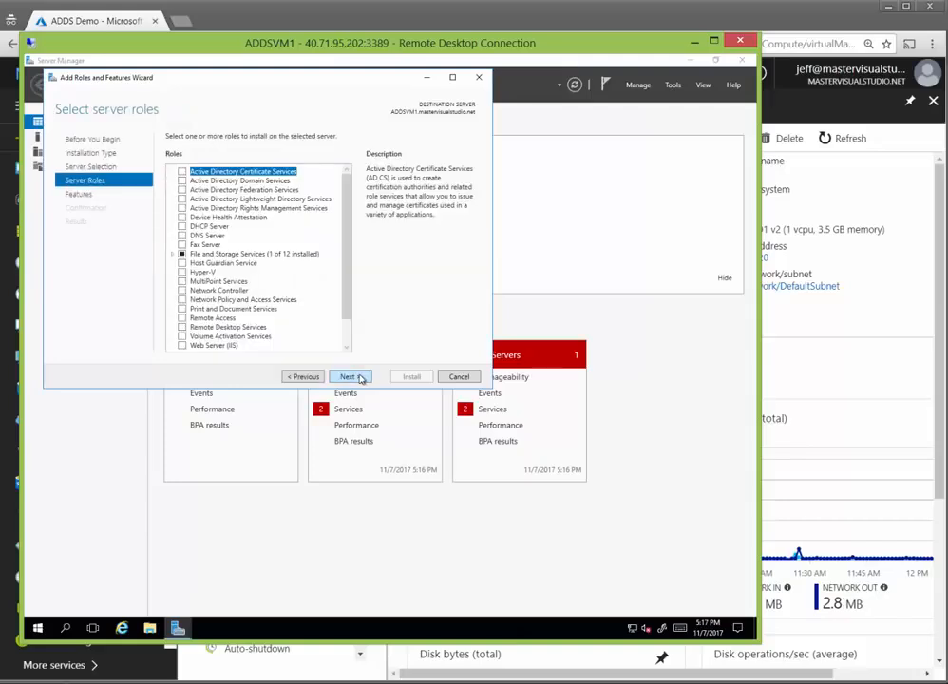
left_click(350, 376)
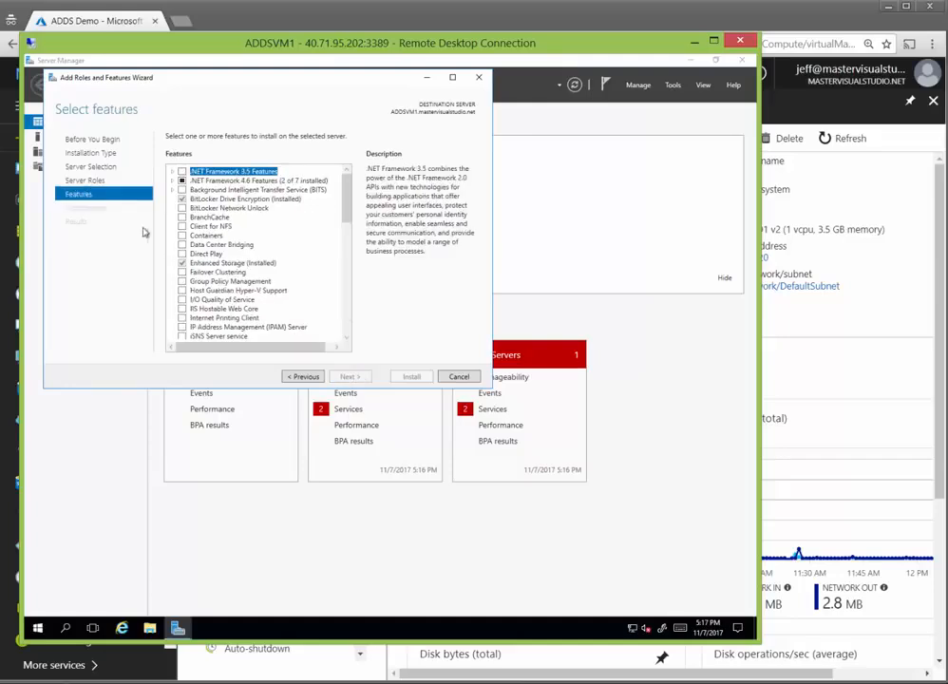
scroll(348, 244, "down", 4)
scroll(347, 257, "down", 6)
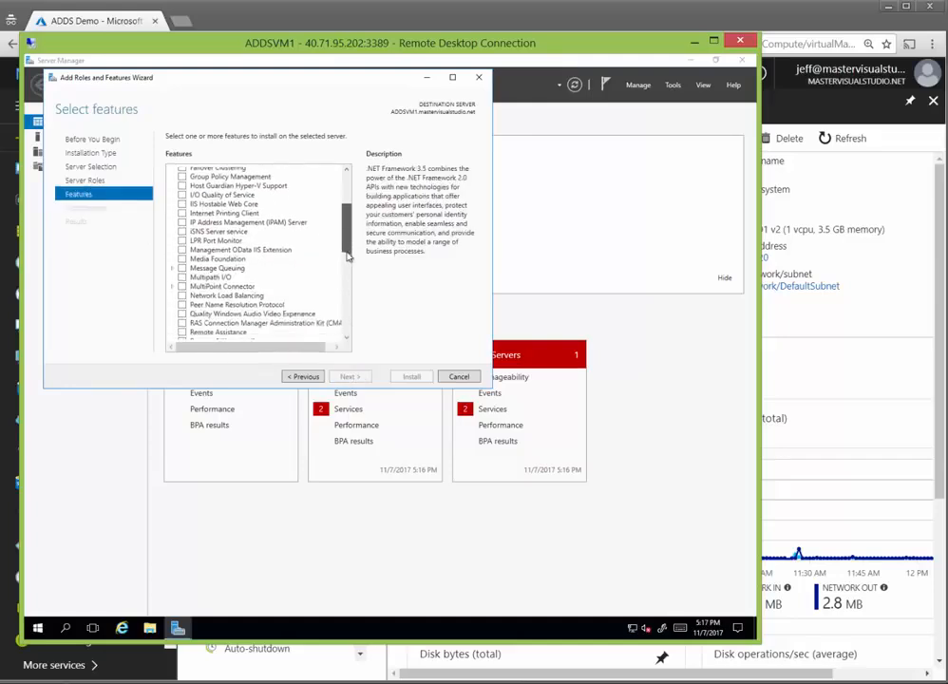
scroll(346, 279, "down", 1)
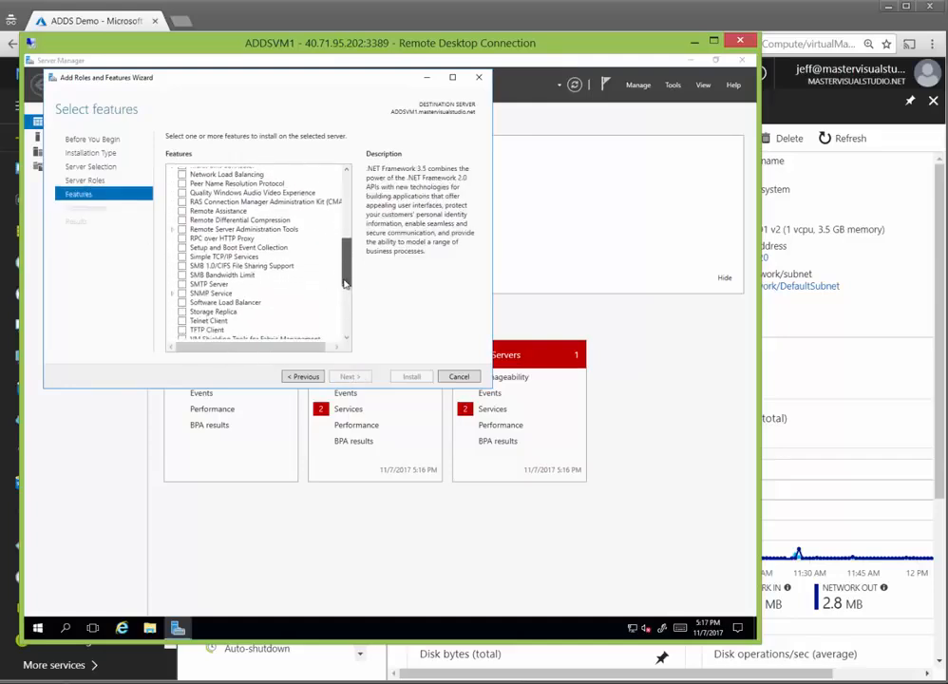
Step: Check AD DS and AD LDS Tools under Remote Server Administration Tools > Role Administration Tools and install them
left_click(173, 231)
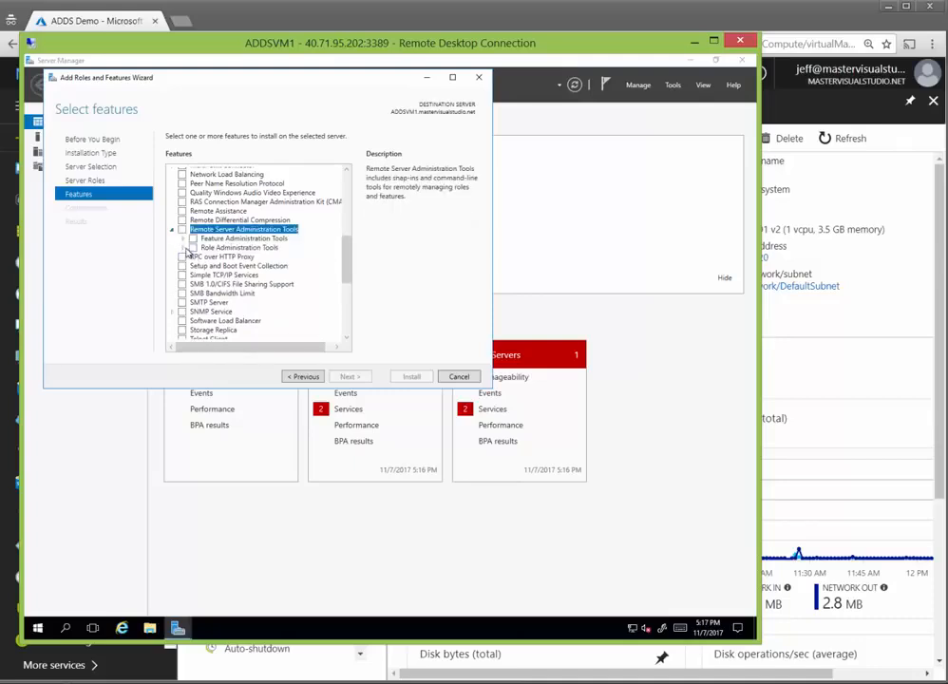
left_click(184, 248)
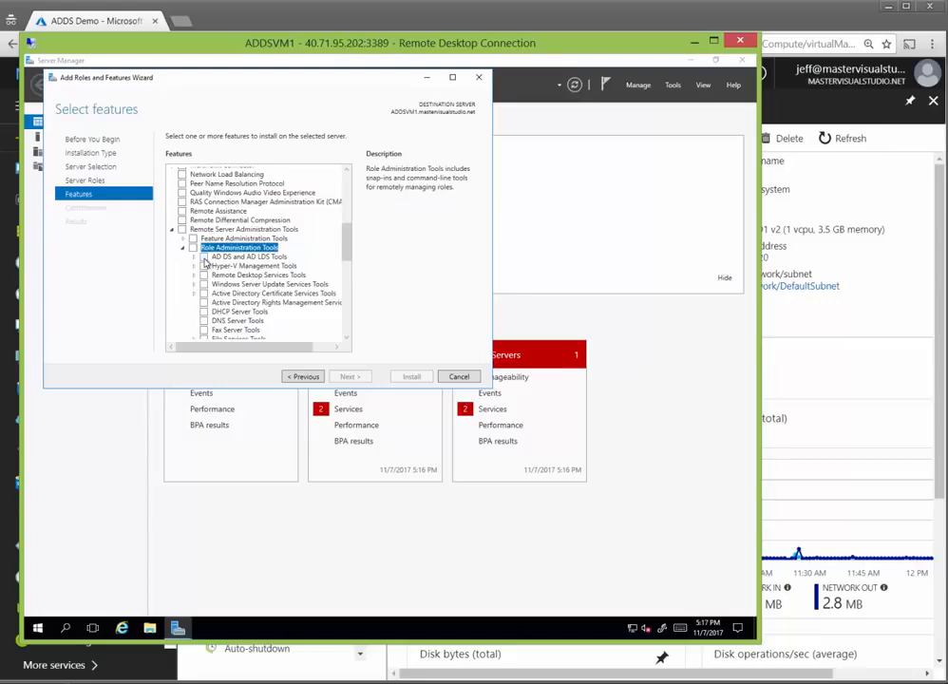
left_click(203, 257)
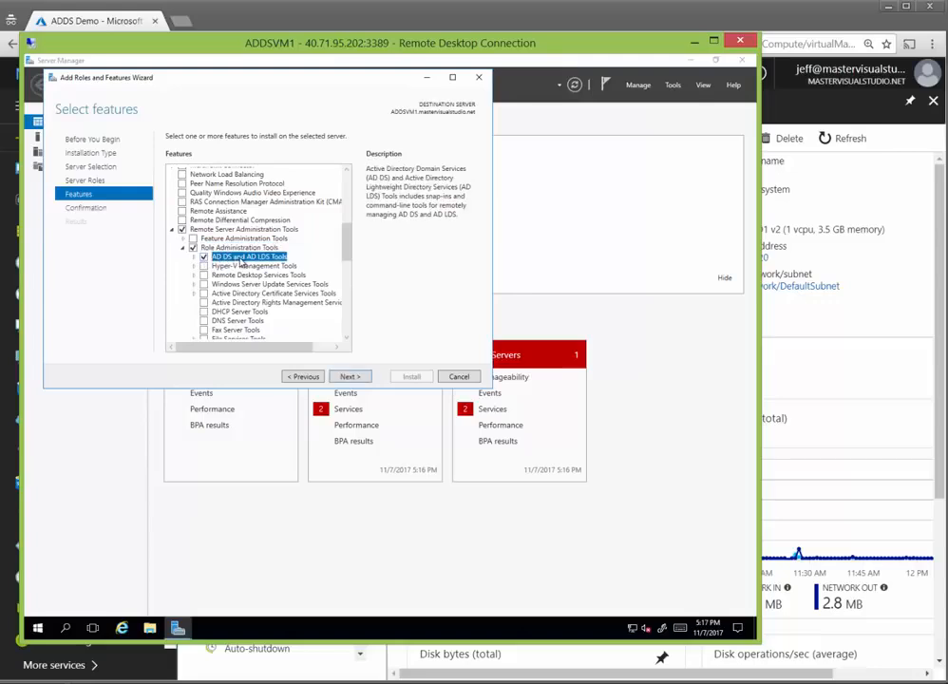
left_click(351, 377)
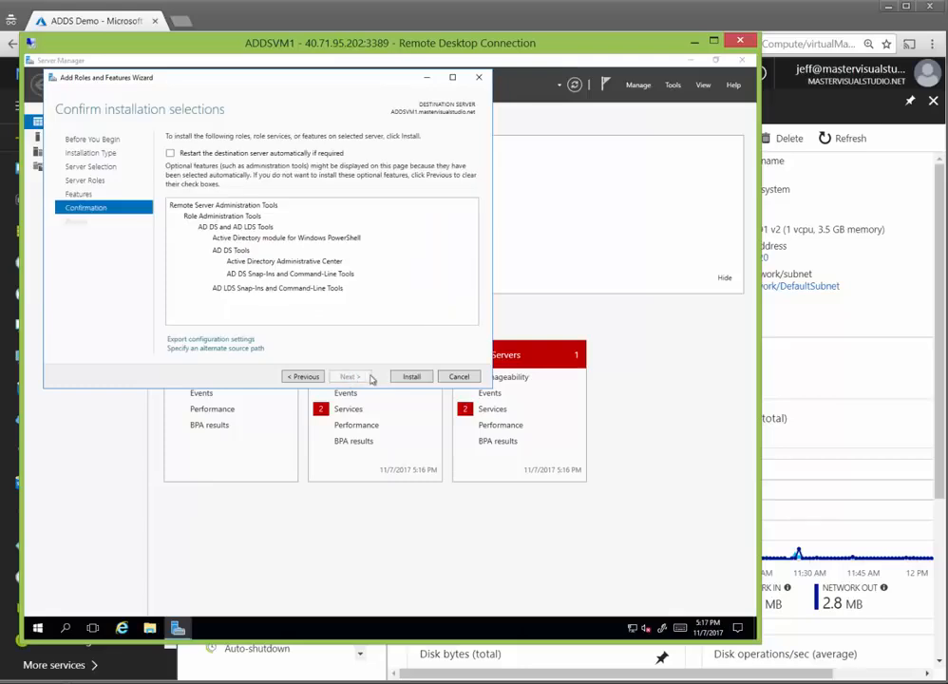
left_click(413, 378)
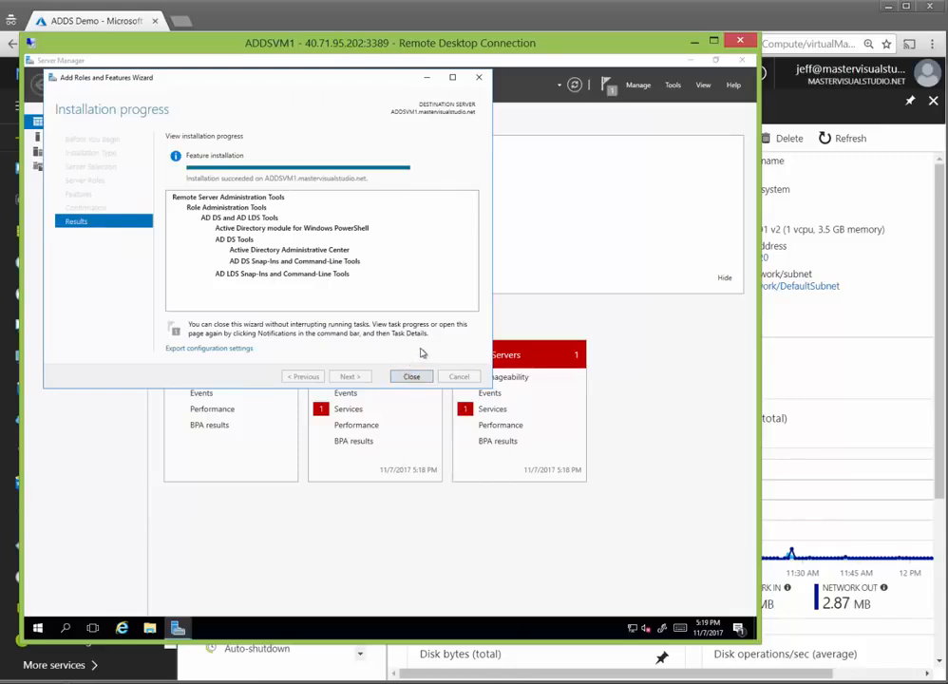
left_click(410, 377)
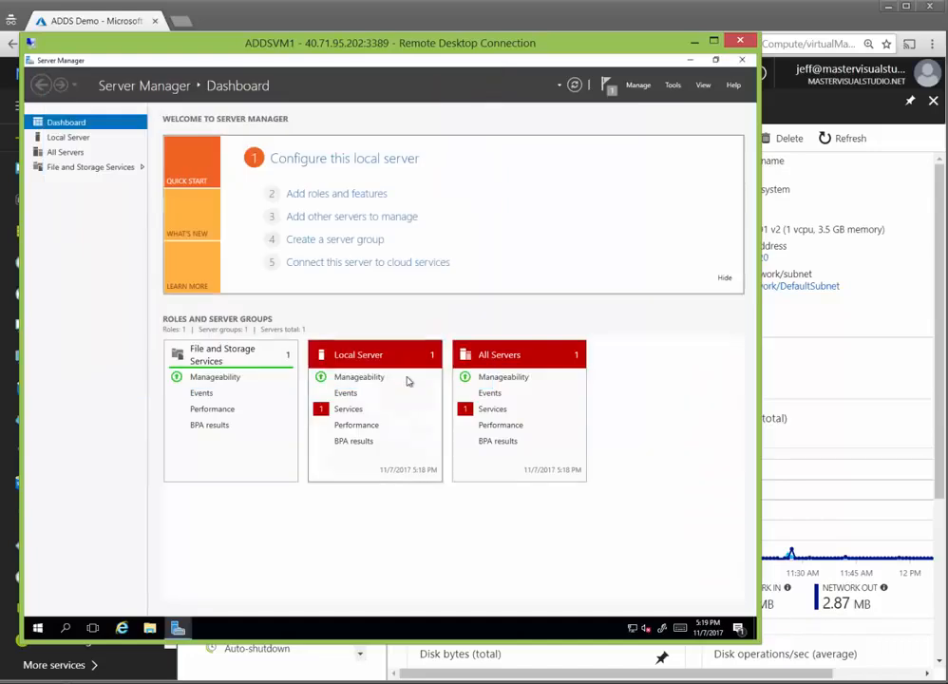
Step: Briefly open and close Active Directory Administrative Center, then launch Active Directory Users and Computers
left_click(673, 85)
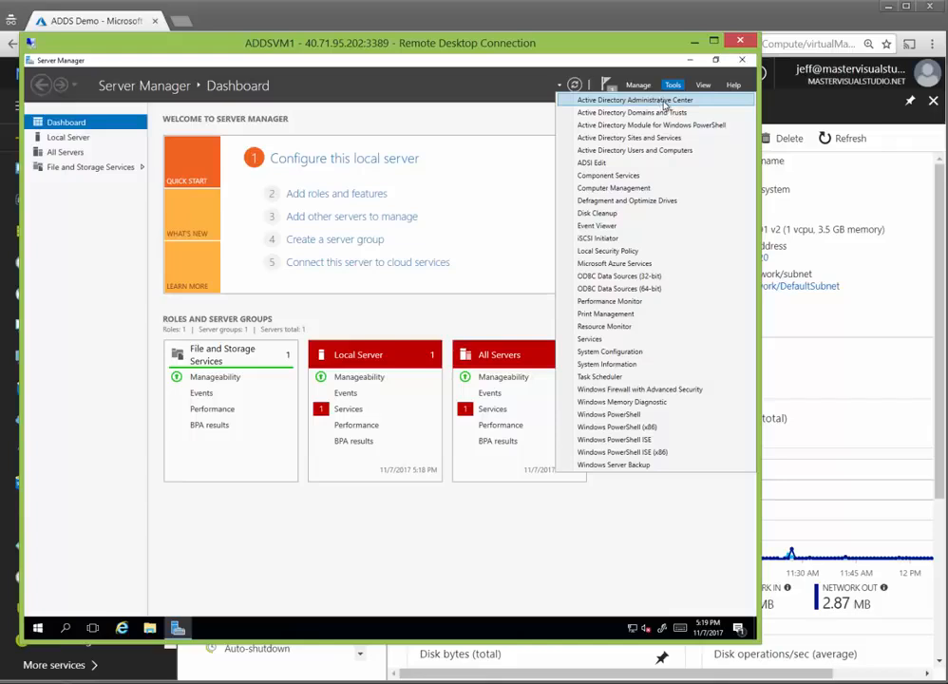
left_click(664, 102)
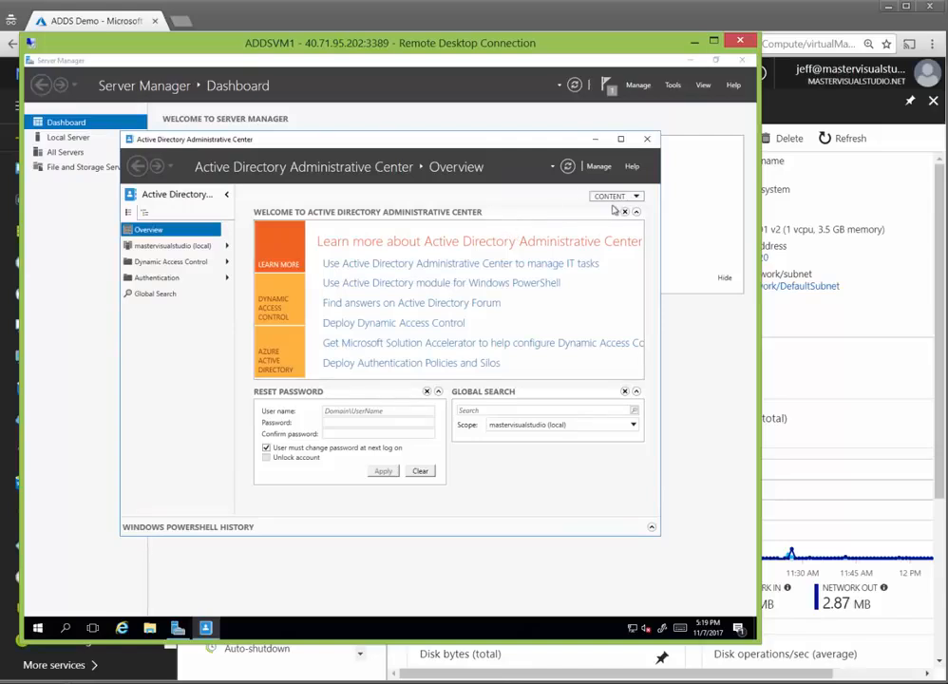
left_click(647, 139)
left_click(673, 85)
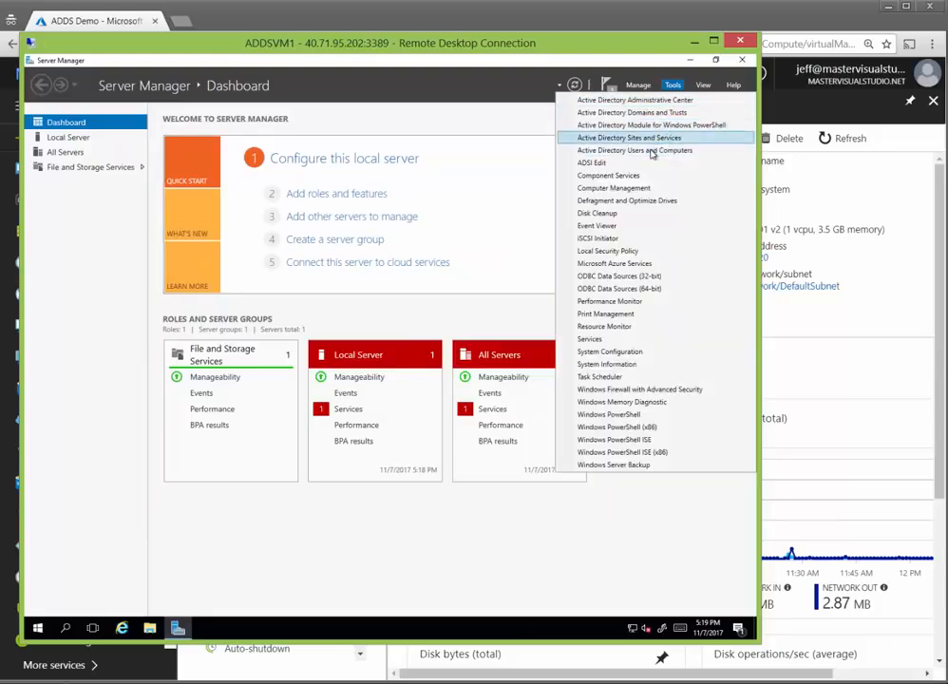
left_click(653, 150)
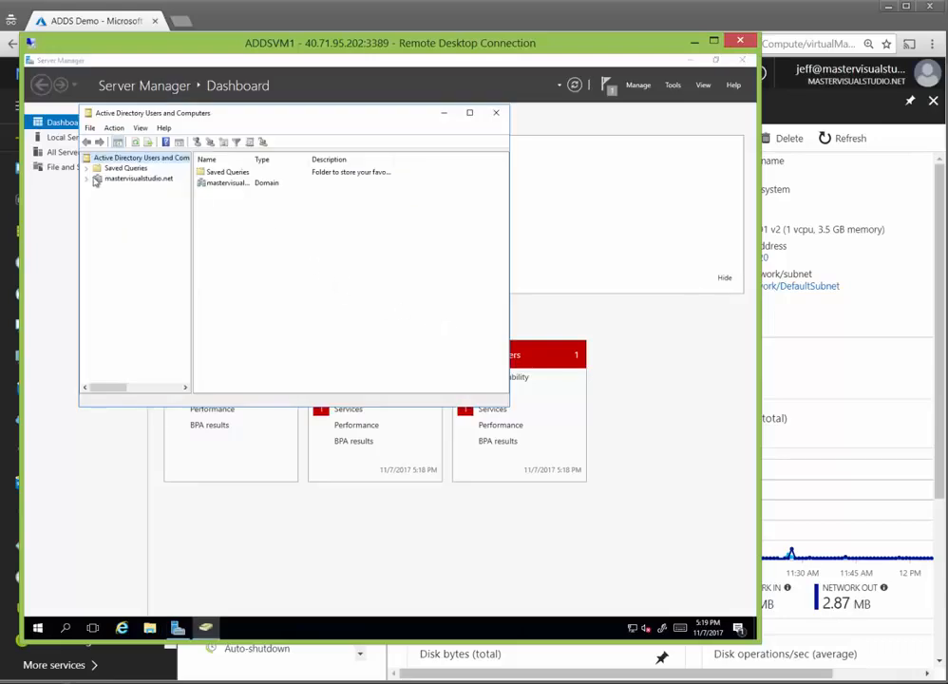
Step: Show the mastervisualstudio.net AADDC Users members and autofit the Name column to show AAD DC Administrators
left_click(87, 180)
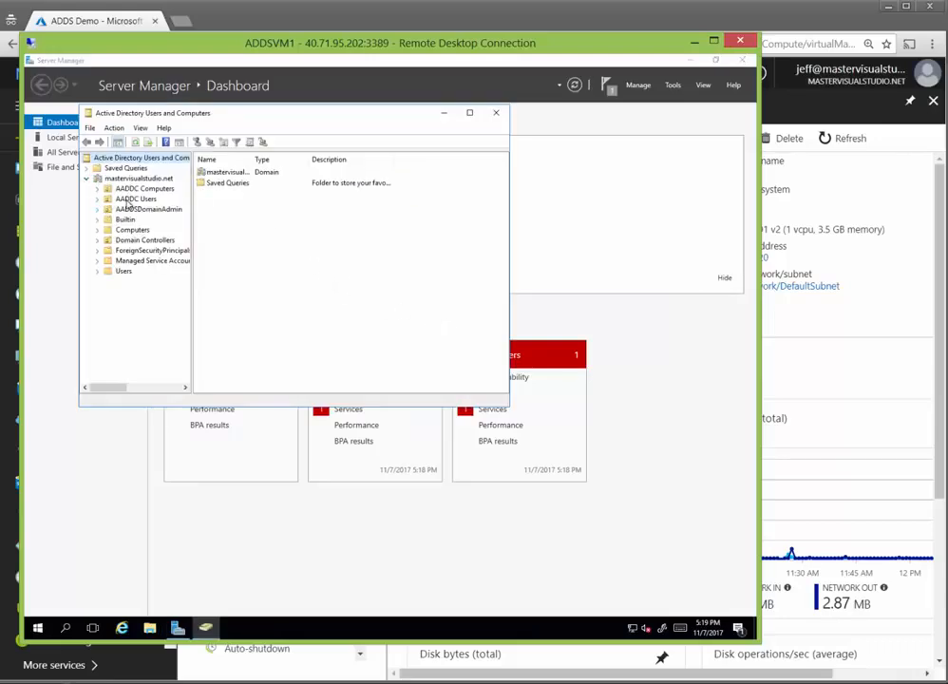
left_click(128, 199)
left_click(228, 195)
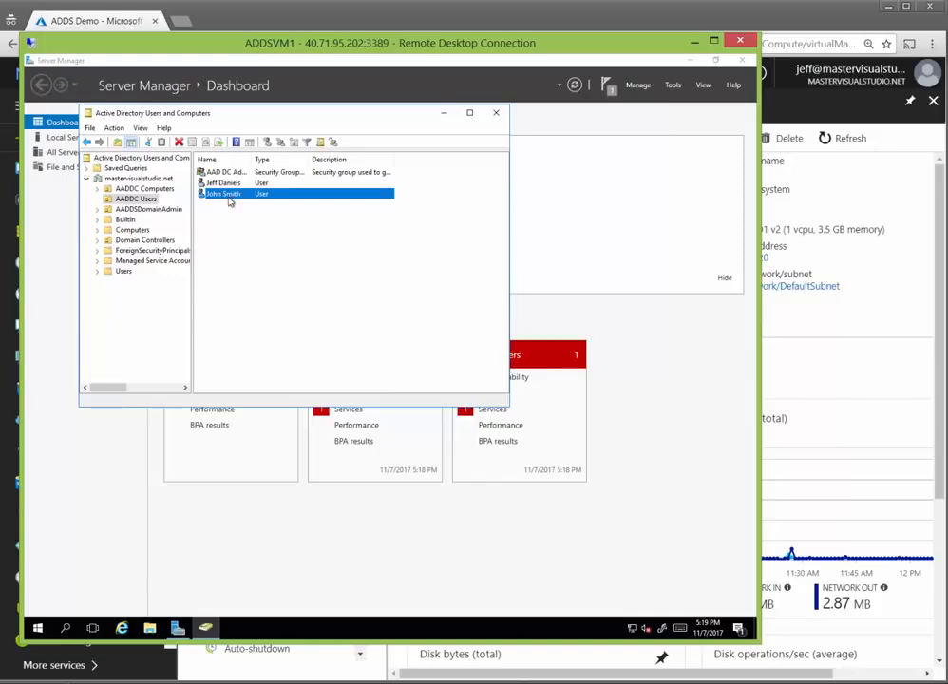
left_click(229, 183)
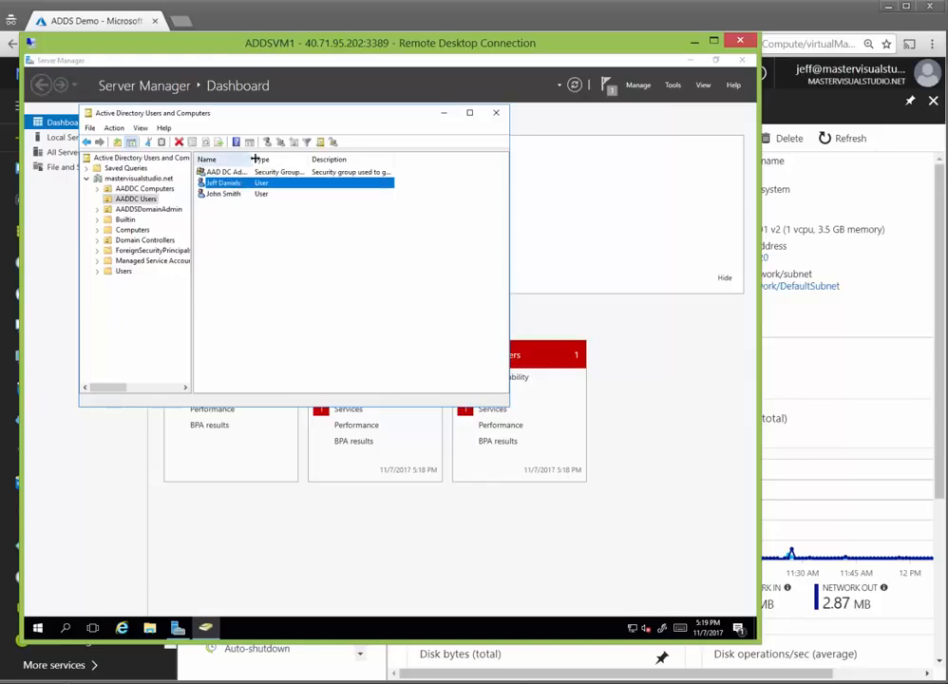
double_click(252, 159)
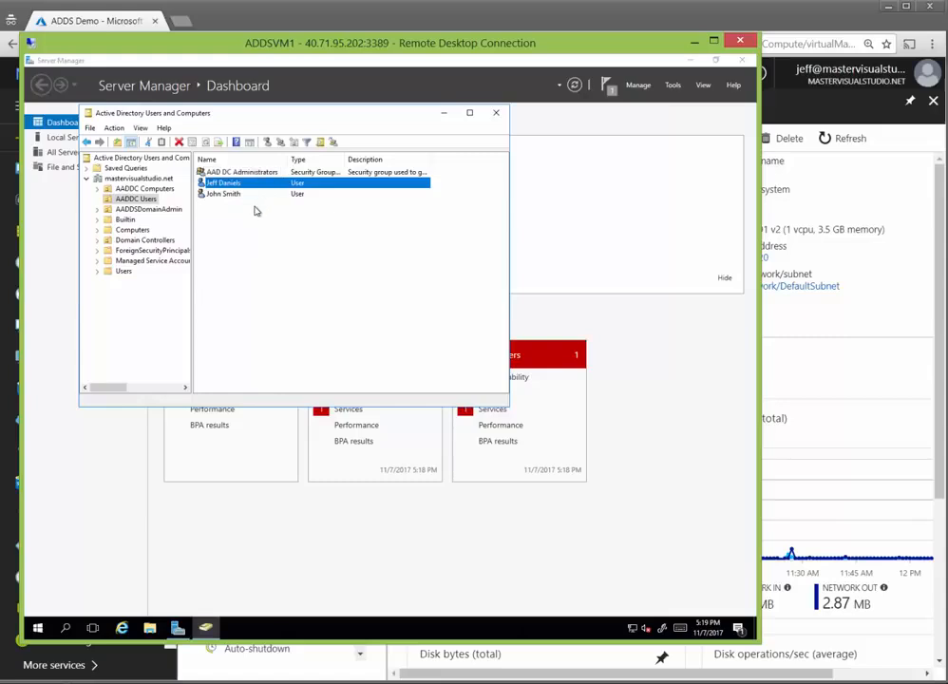
Step: Dismiss the AADDC Users list's context menu and return to the Azure portal
right_click(254, 210)
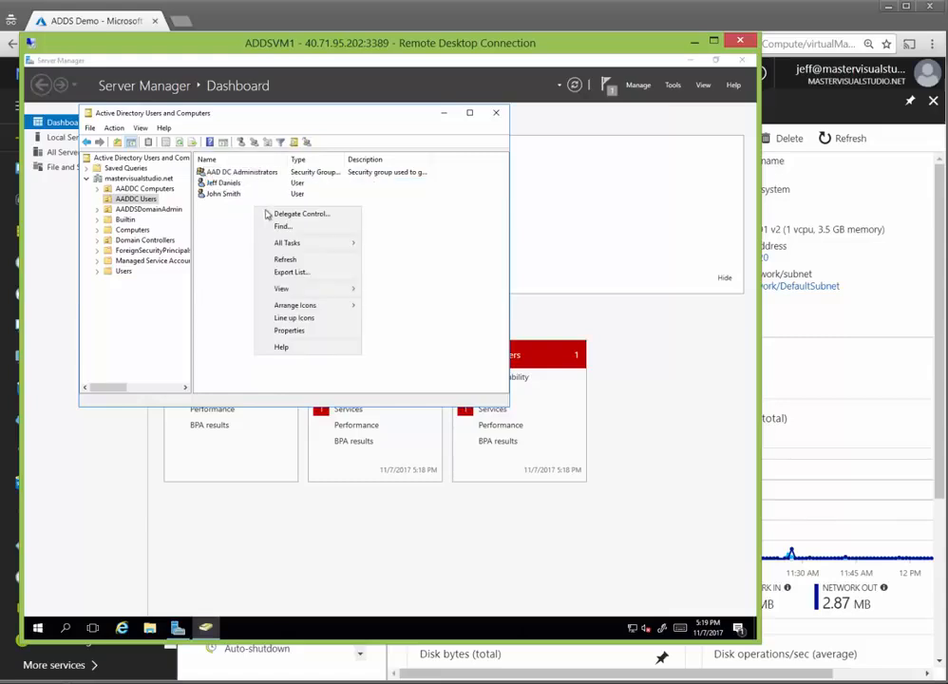
mouse_move(289, 249)
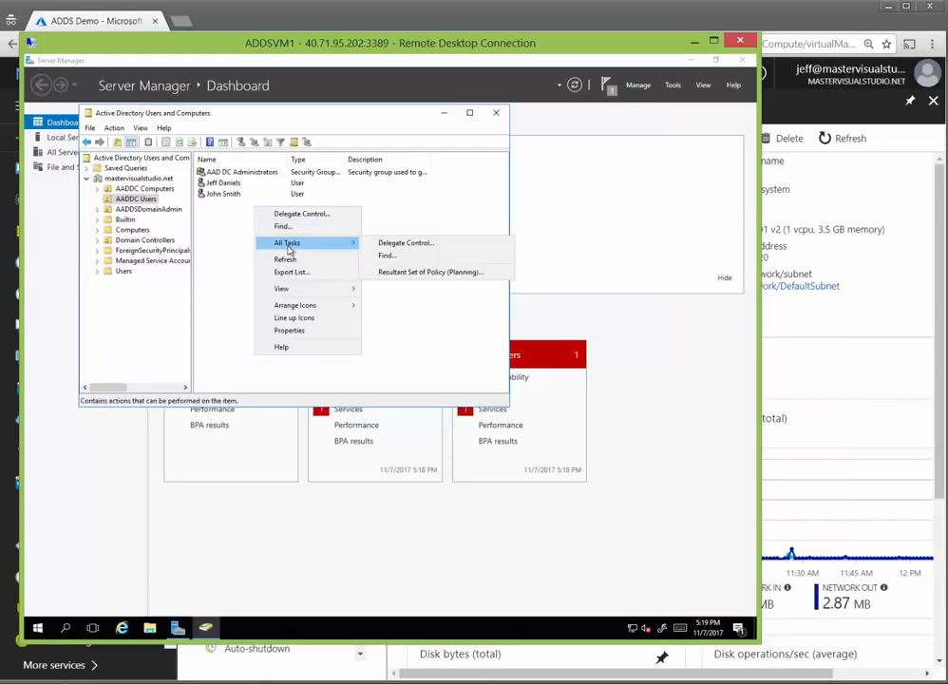
left_click(238, 243)
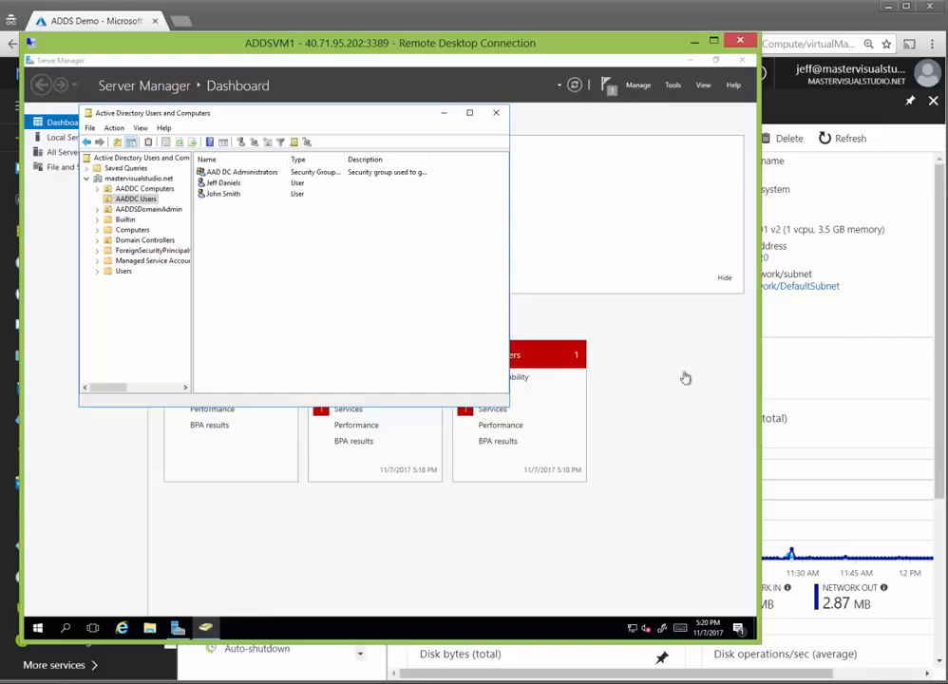
left_click(828, 376)
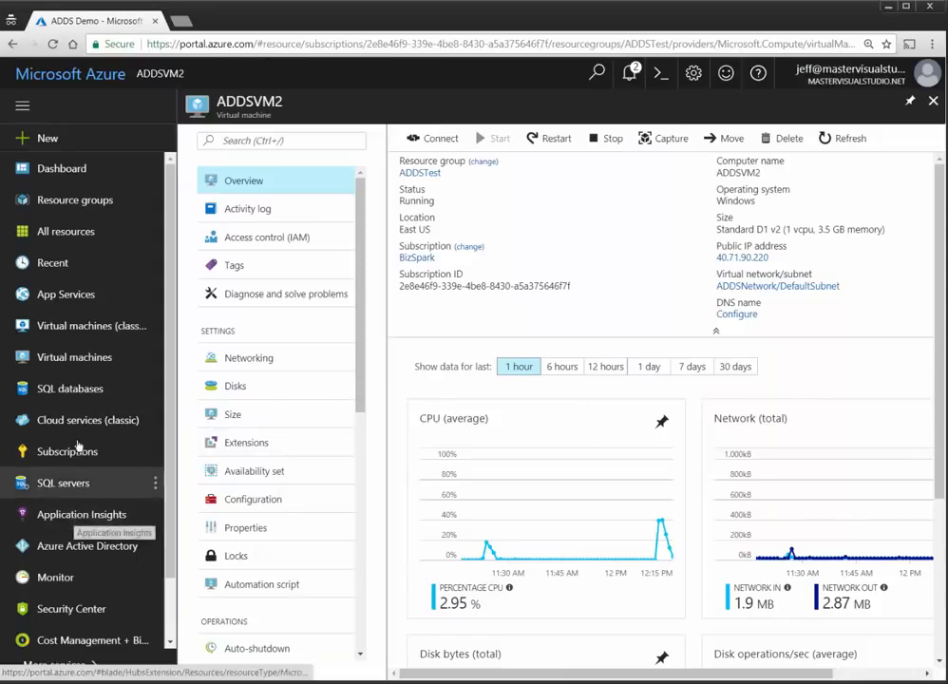
Step: Open the mastervisualstudio.net Azure Active Directory overview, then switch back to the ADDSVM1 remote session
left_click(143, 547)
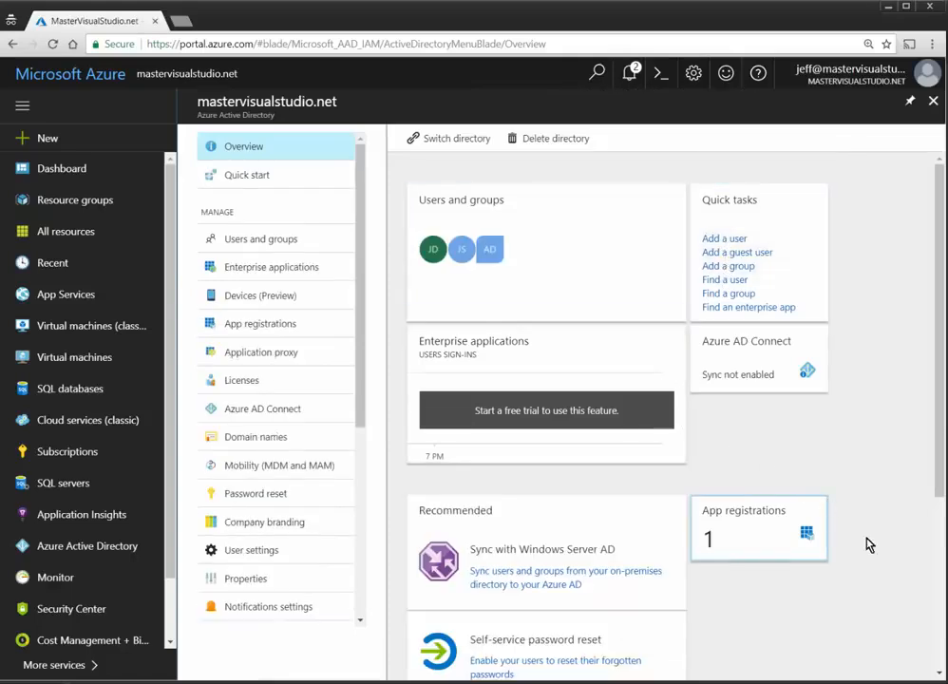
key("alt+Tab")
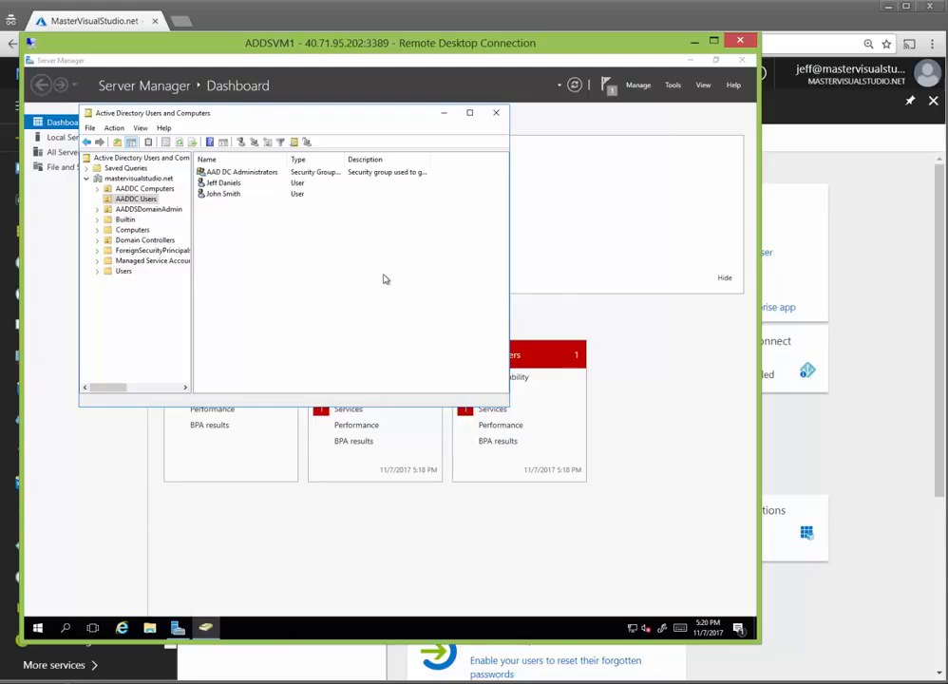
Step: Check that ADDSVM1 and ADDSVM2 appear in AADDC Computers, then close Active Directory Users and Computers
left_click(141, 189)
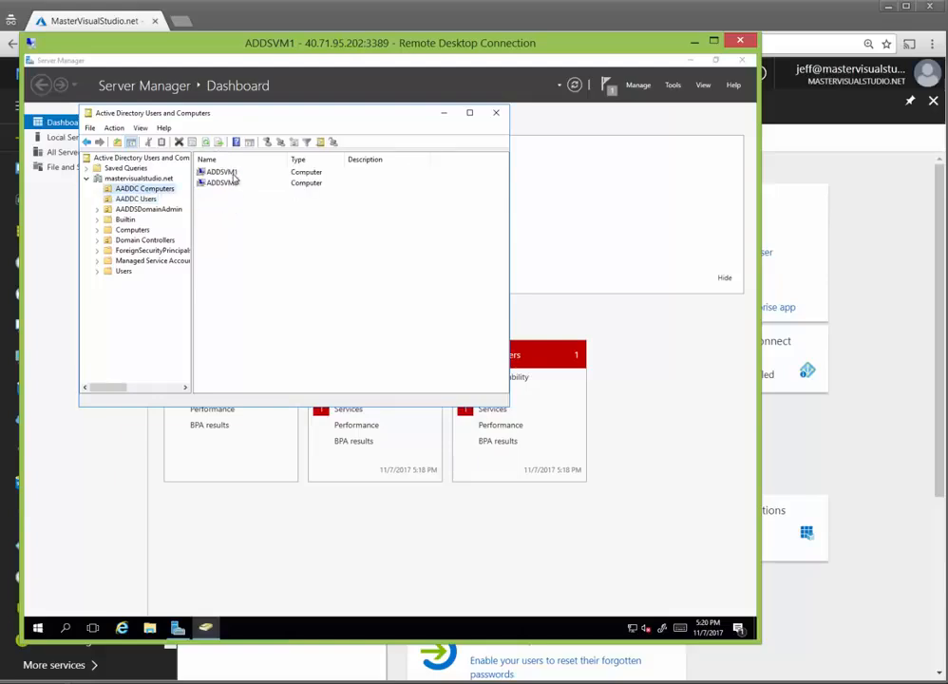
left_click(145, 199)
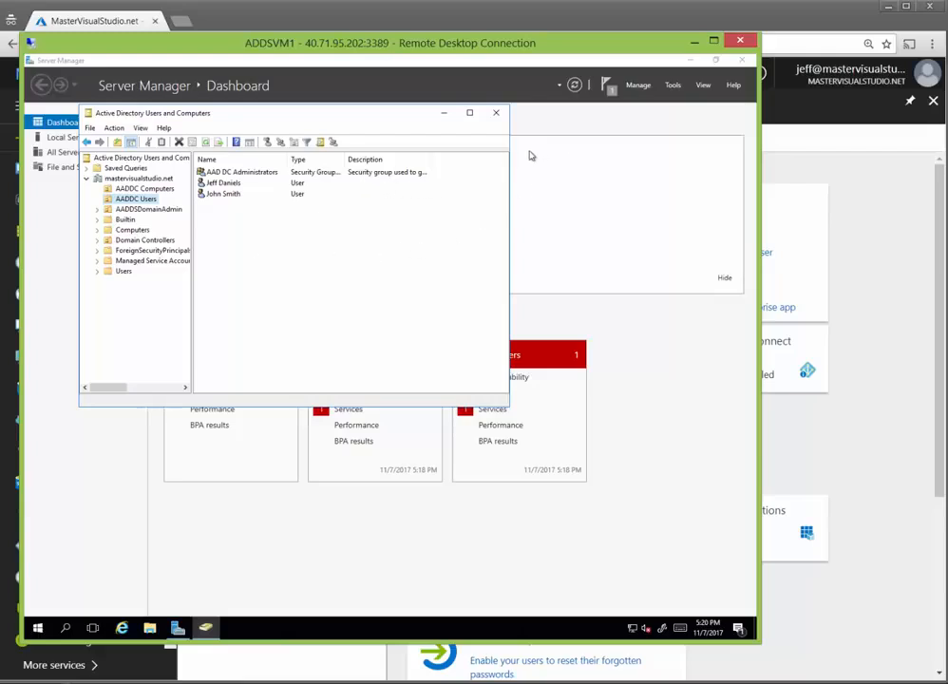
left_click(496, 113)
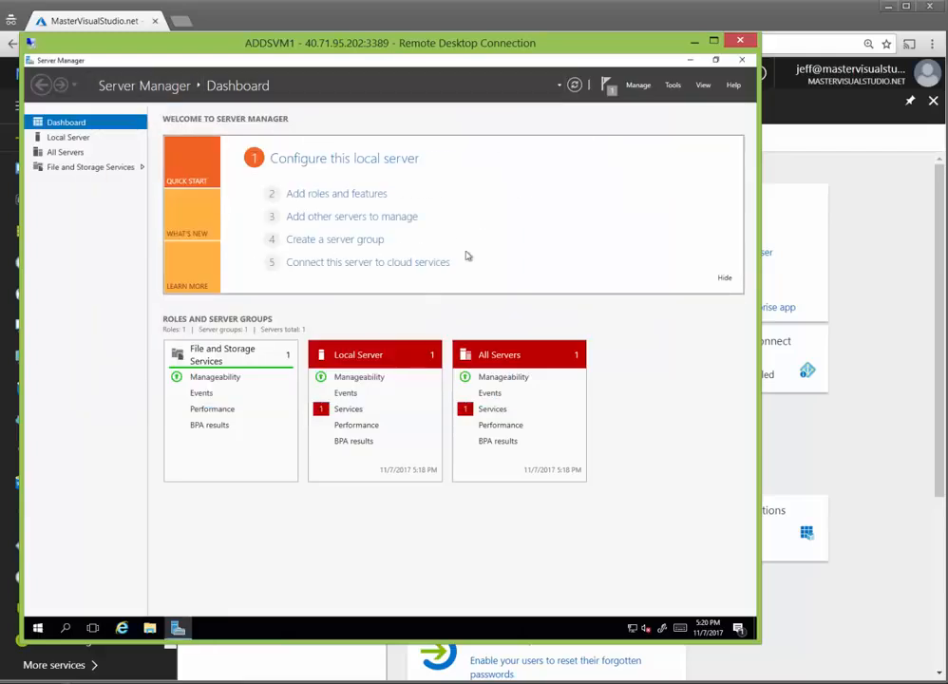
Step: Disconnect the ADDSVM1 remote session from the Start menu's power options
left_click(39, 628)
left_click(40, 626)
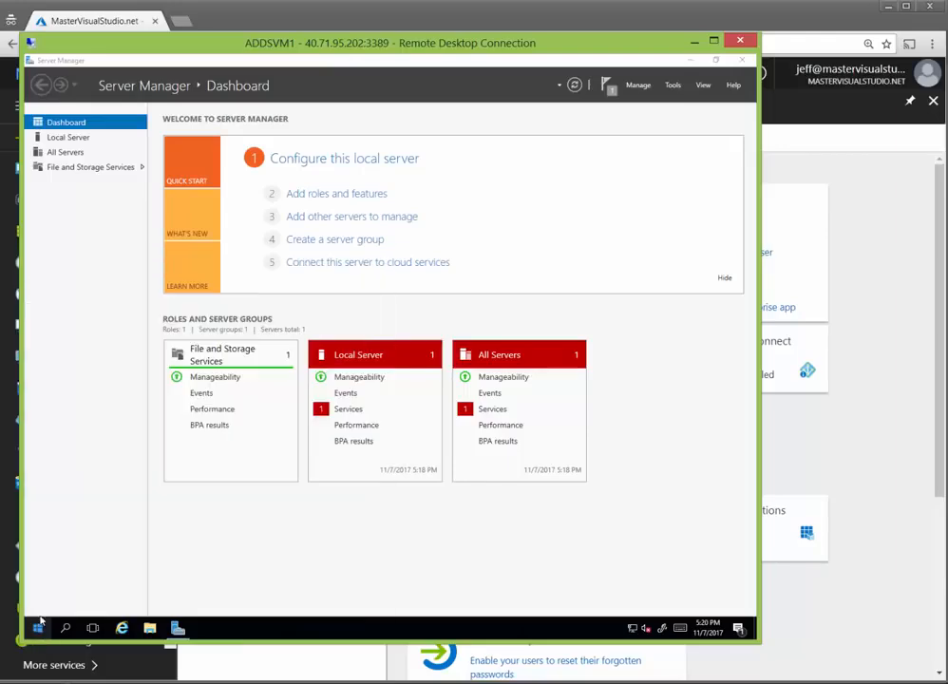
left_click(39, 627)
left_click(38, 547)
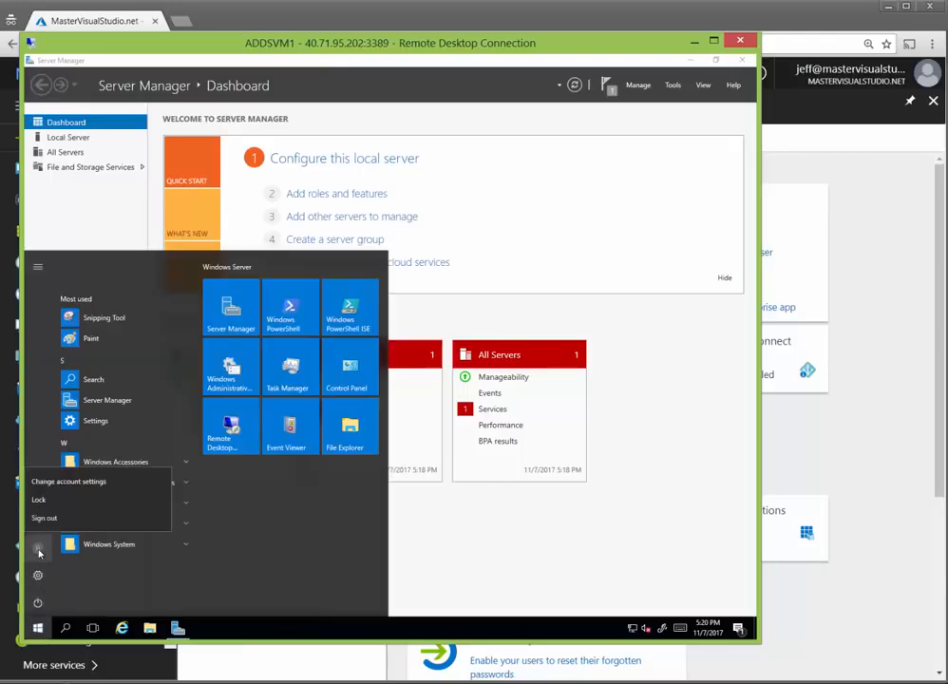
left_click(38, 602)
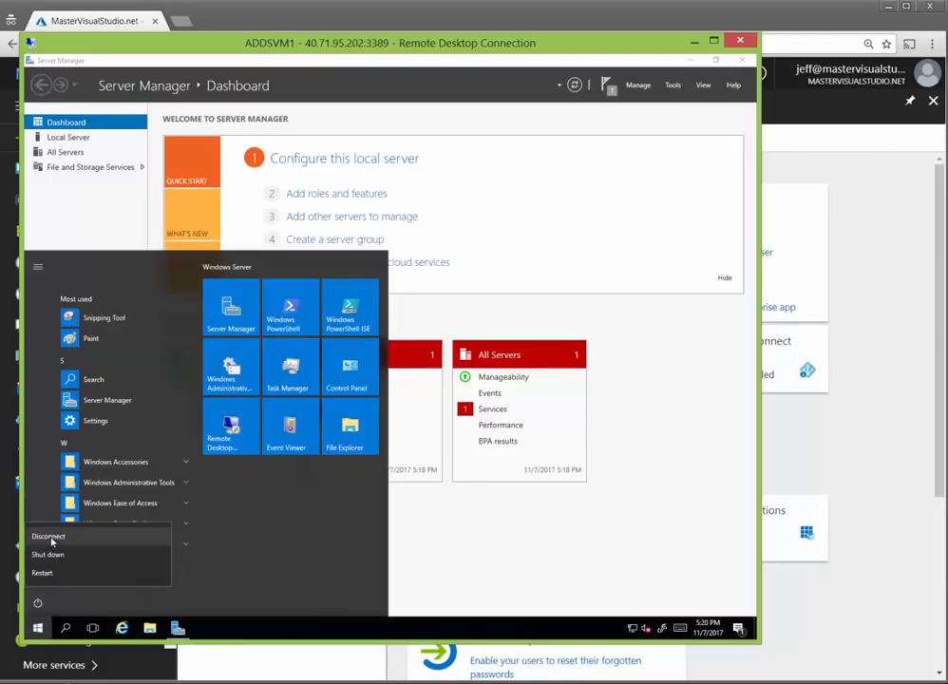
left_click(45, 537)
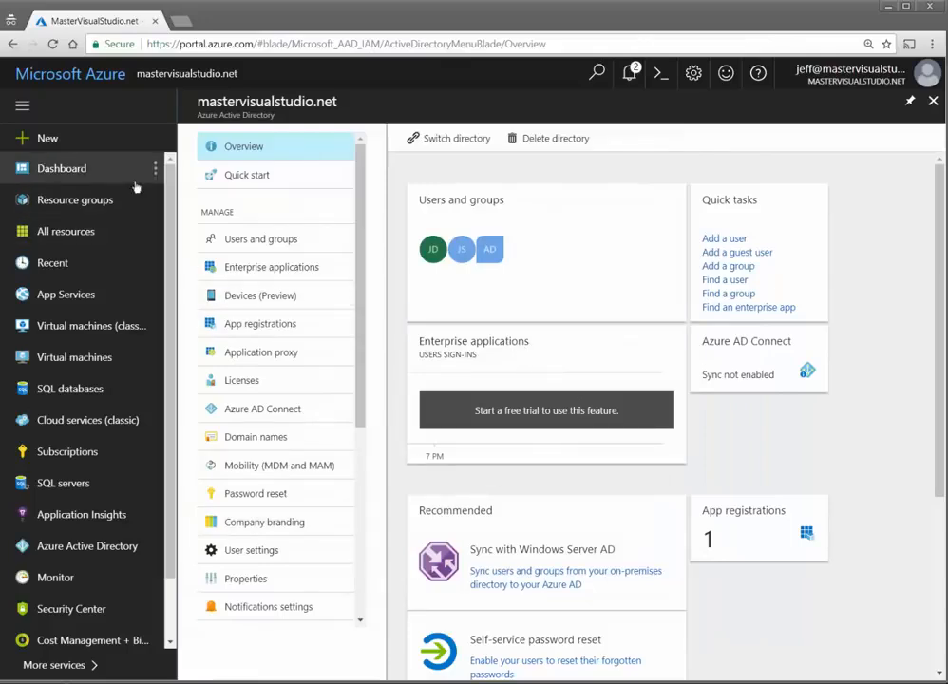
Step: Open the ADDSTest resource group and scroll its 15 resources, including both VMs and mastervisualstudio.net
left_click(52, 74)
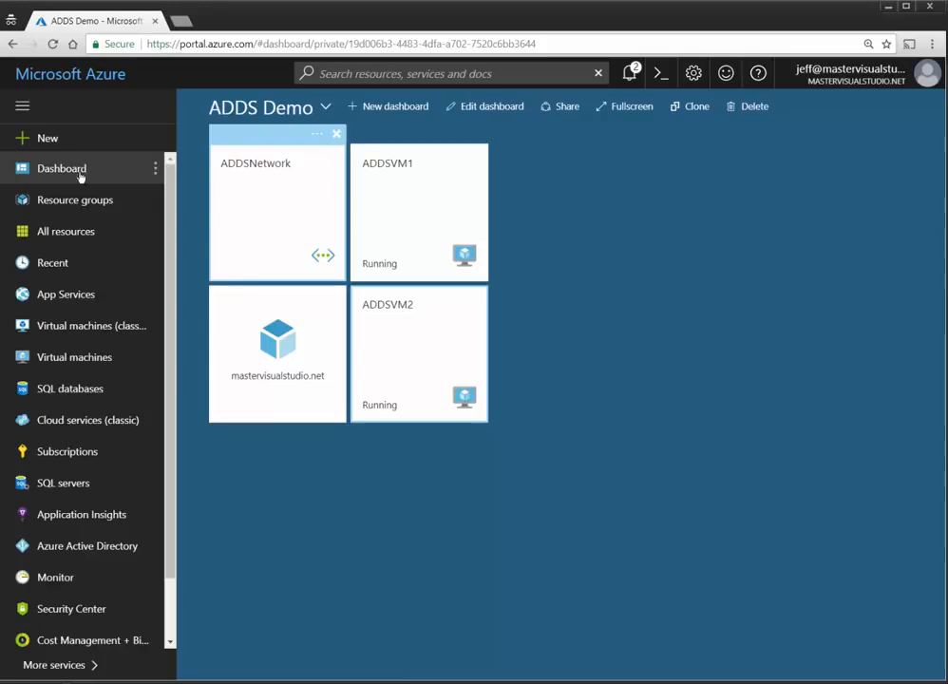
left_click(65, 203)
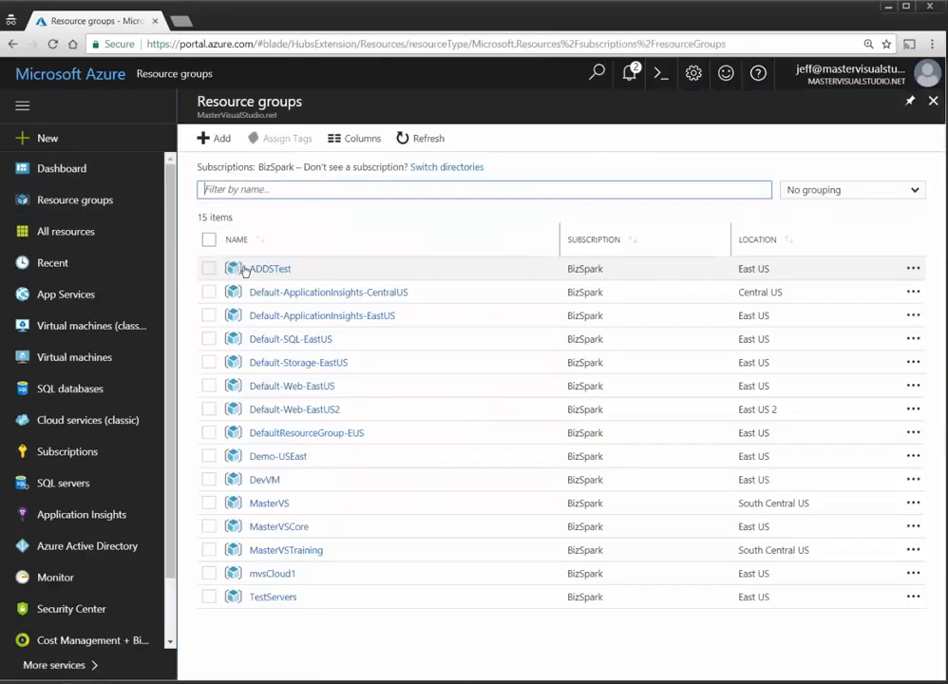
left_click(269, 270)
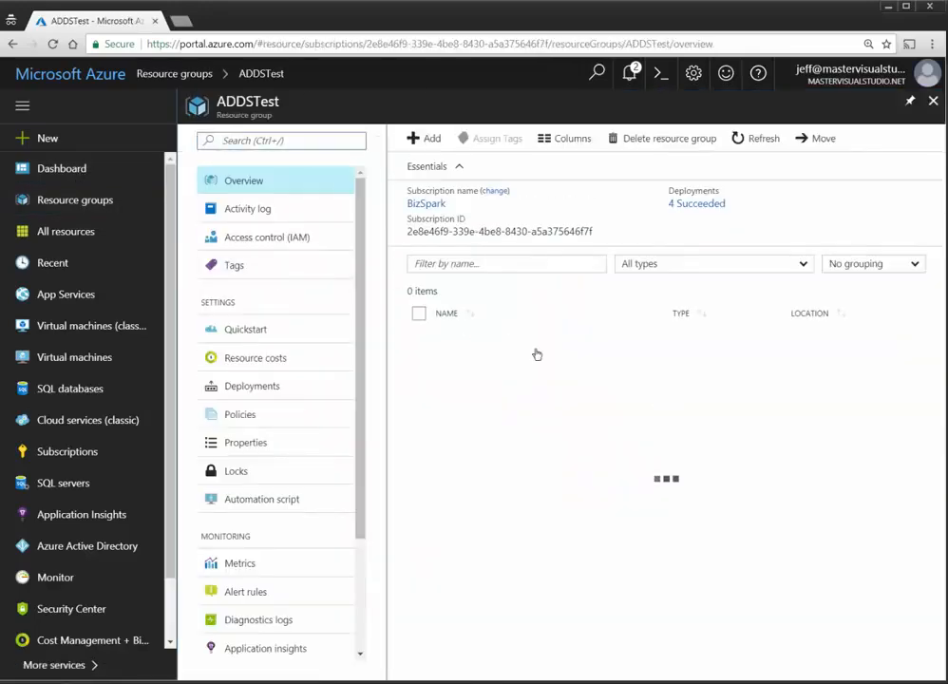
scroll(567, 468, "down", 1)
scroll(571, 529, "up", 1)
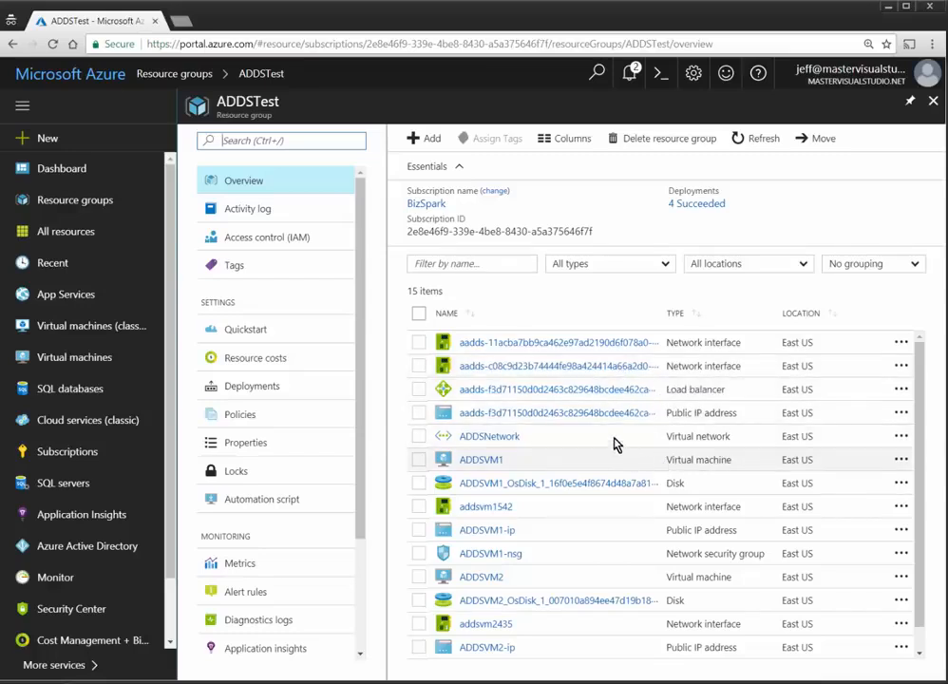
left_click_drag(603, 418, 512, 441)
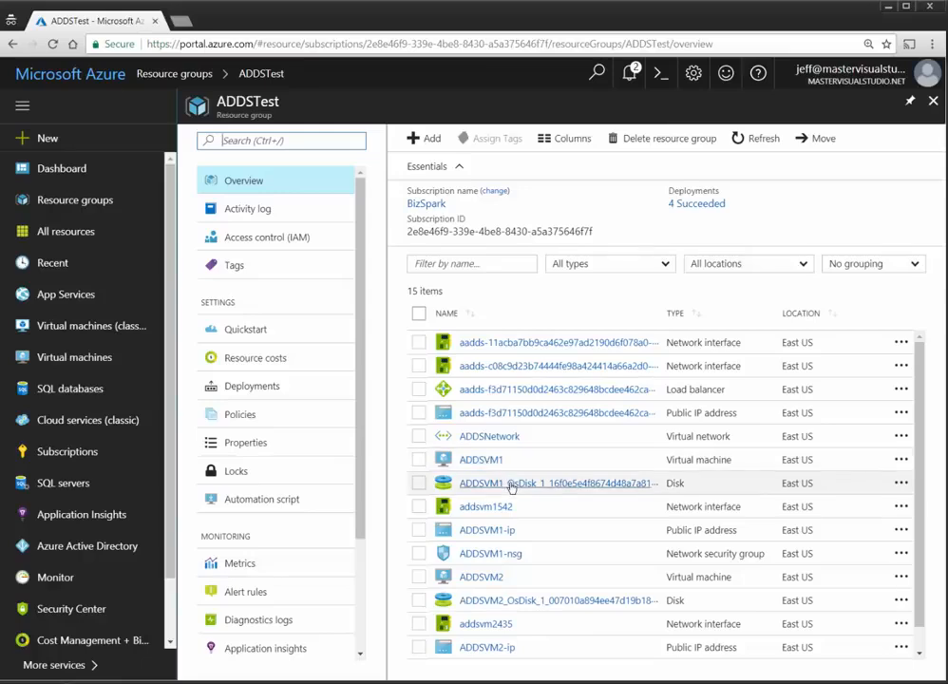
scroll(525, 510, "down", 1)
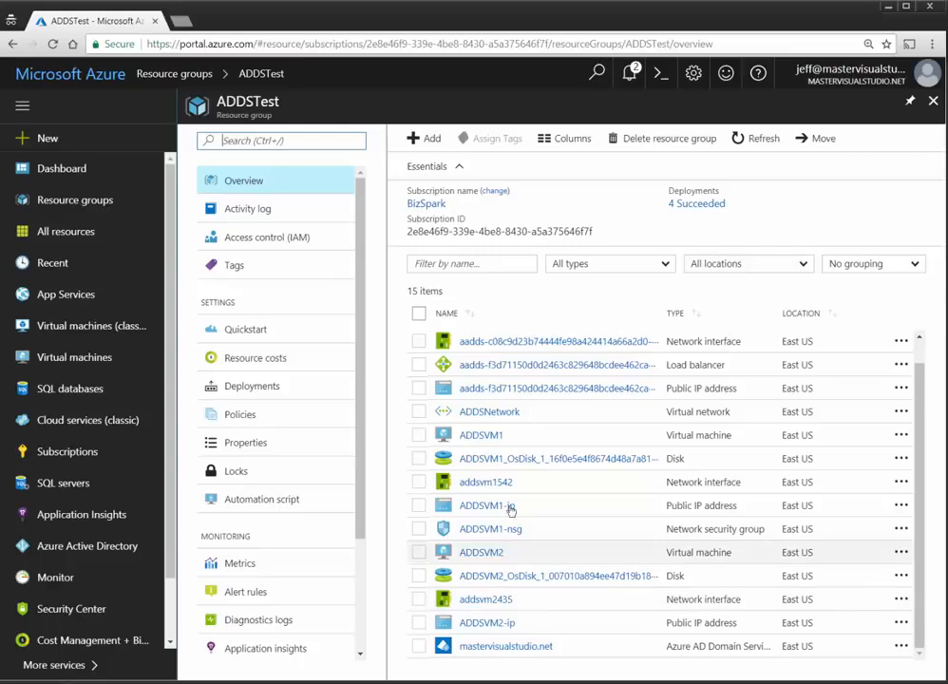
Step: Select and then deselect all ADDSTest resources, then open the mastervisualstudio.net Azure Active Directory overview
left_click(421, 316)
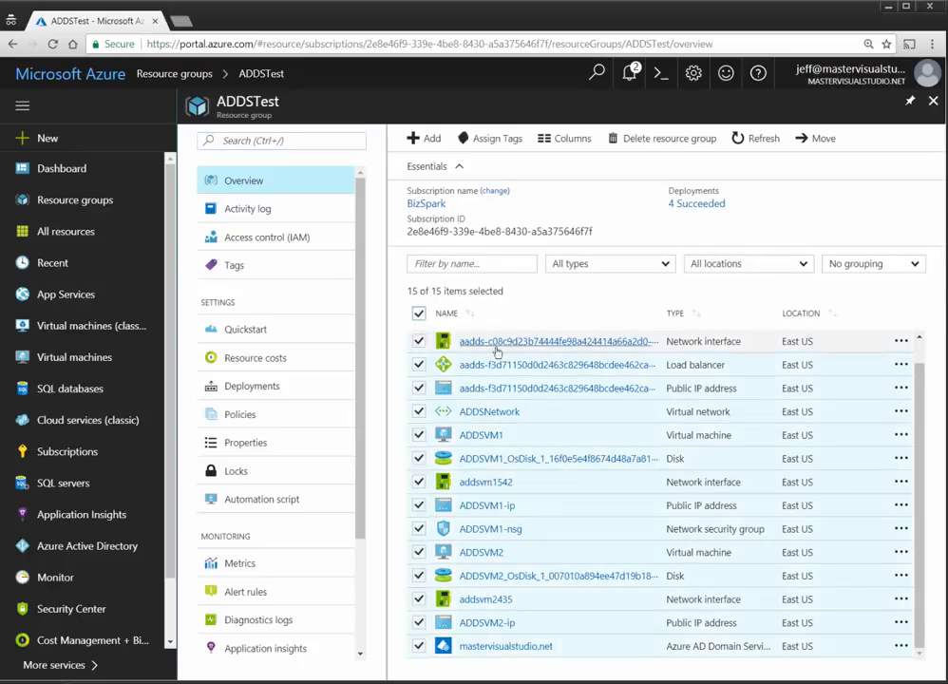
left_click(420, 319)
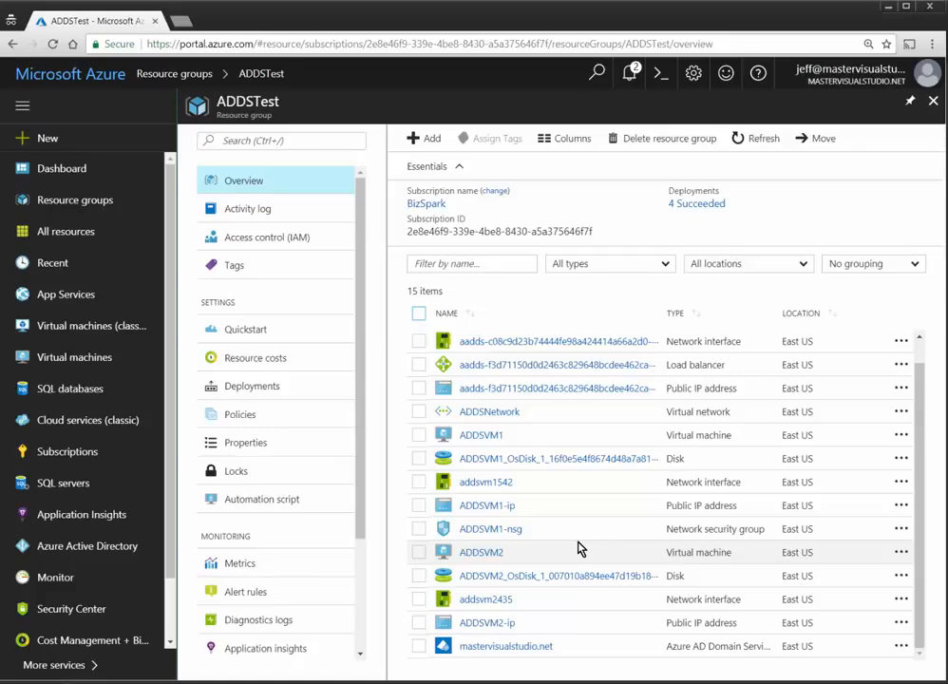
left_click(131, 546)
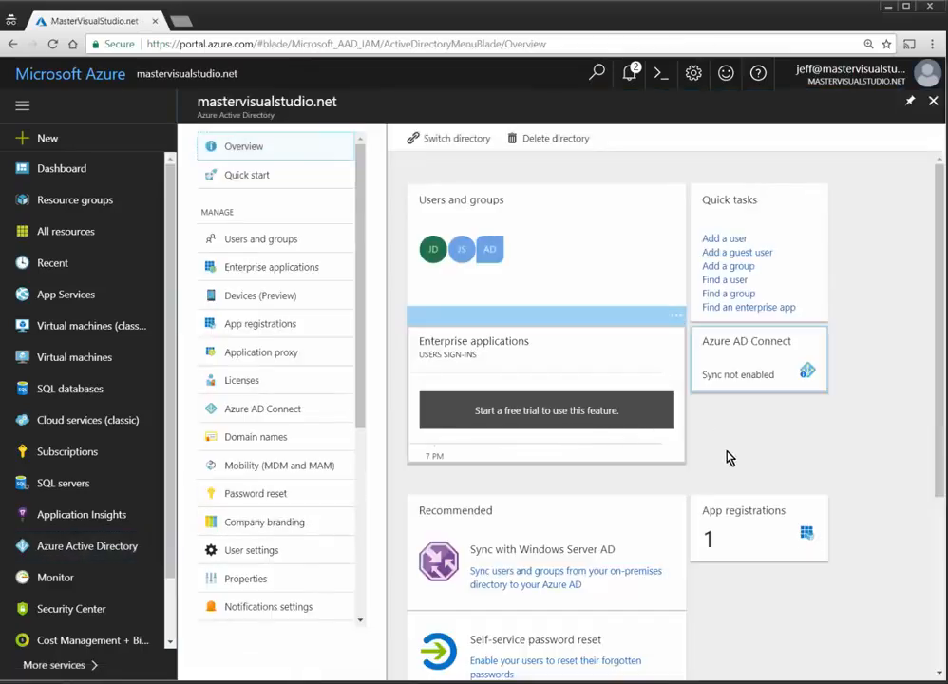